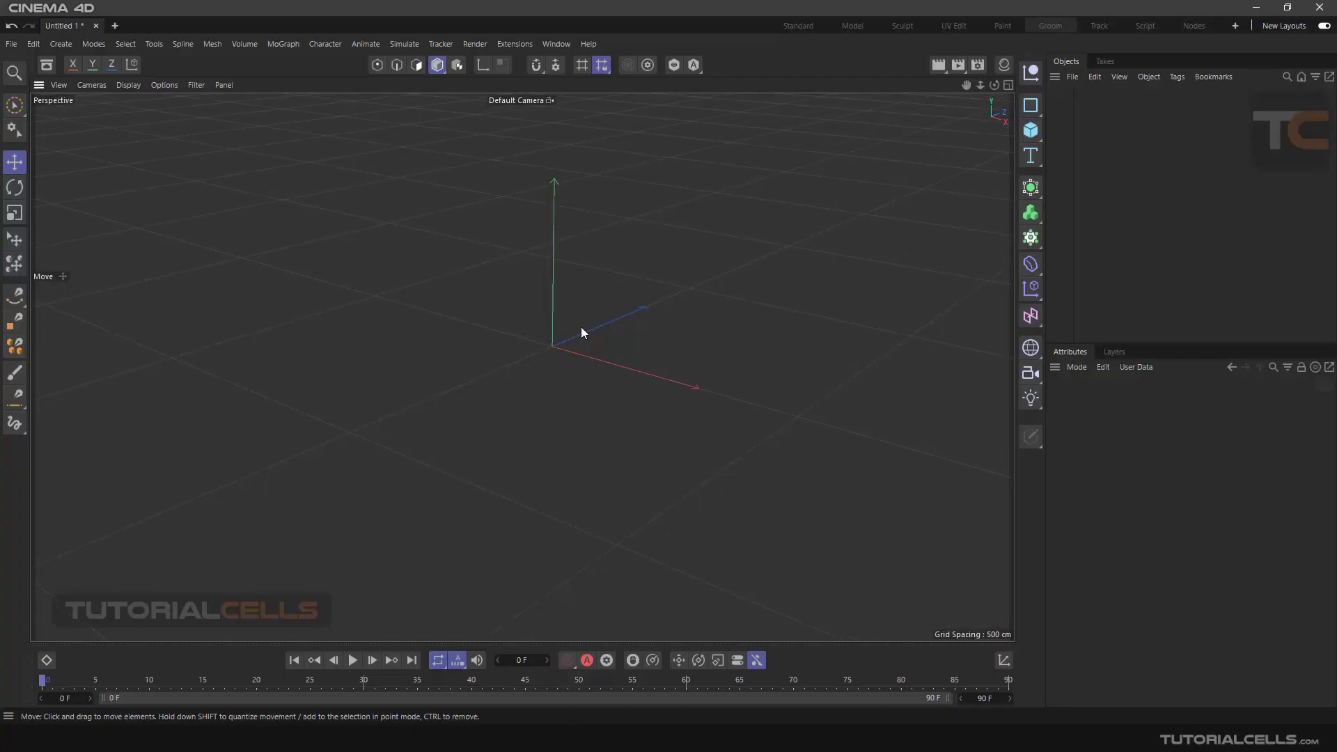
Cycle through the Rotate and Scale tools, then return to the Move tool.
click(14, 189)
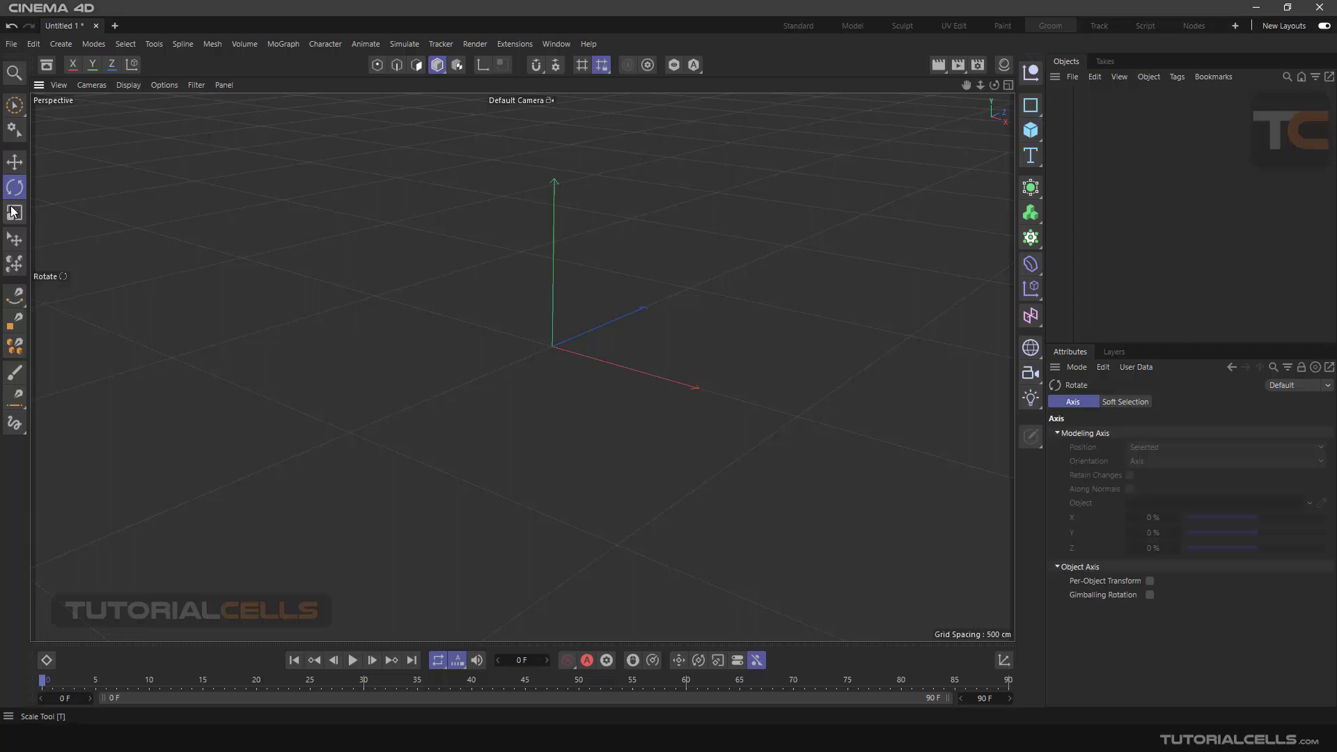
click(14, 214)
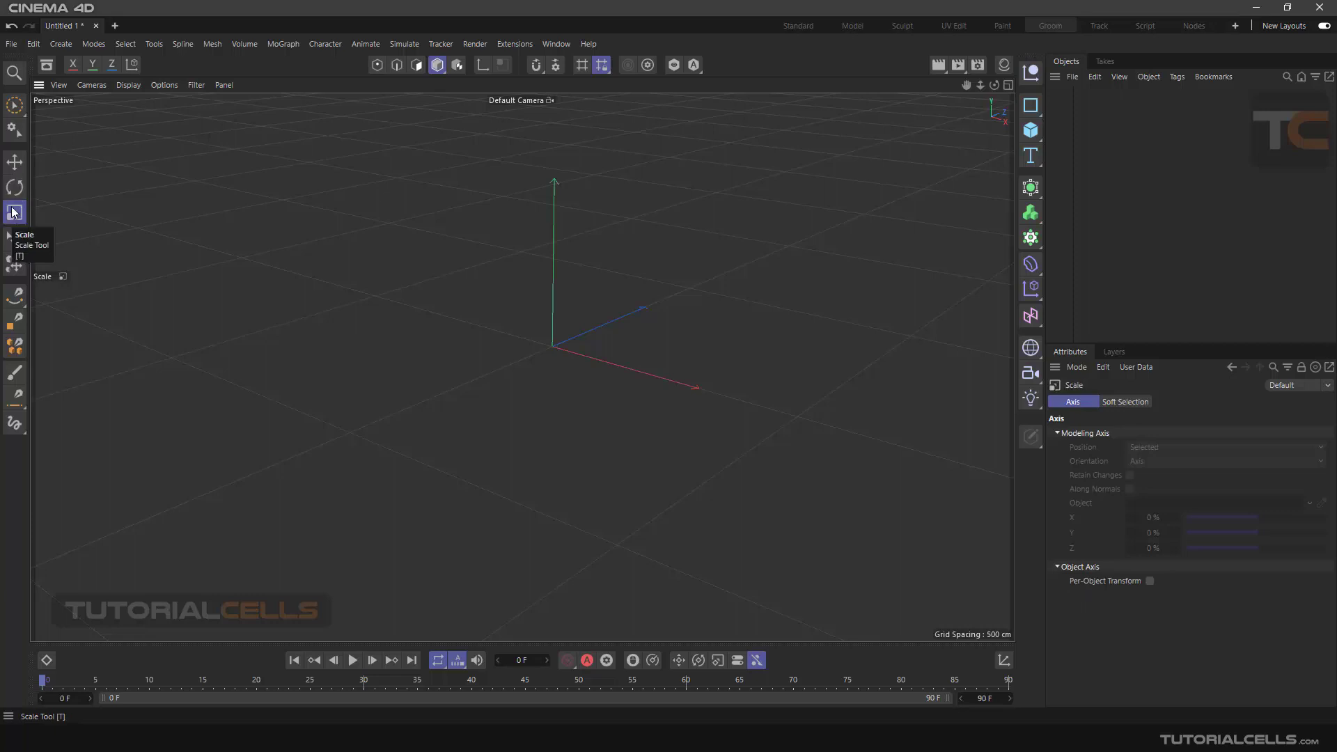
click(16, 168)
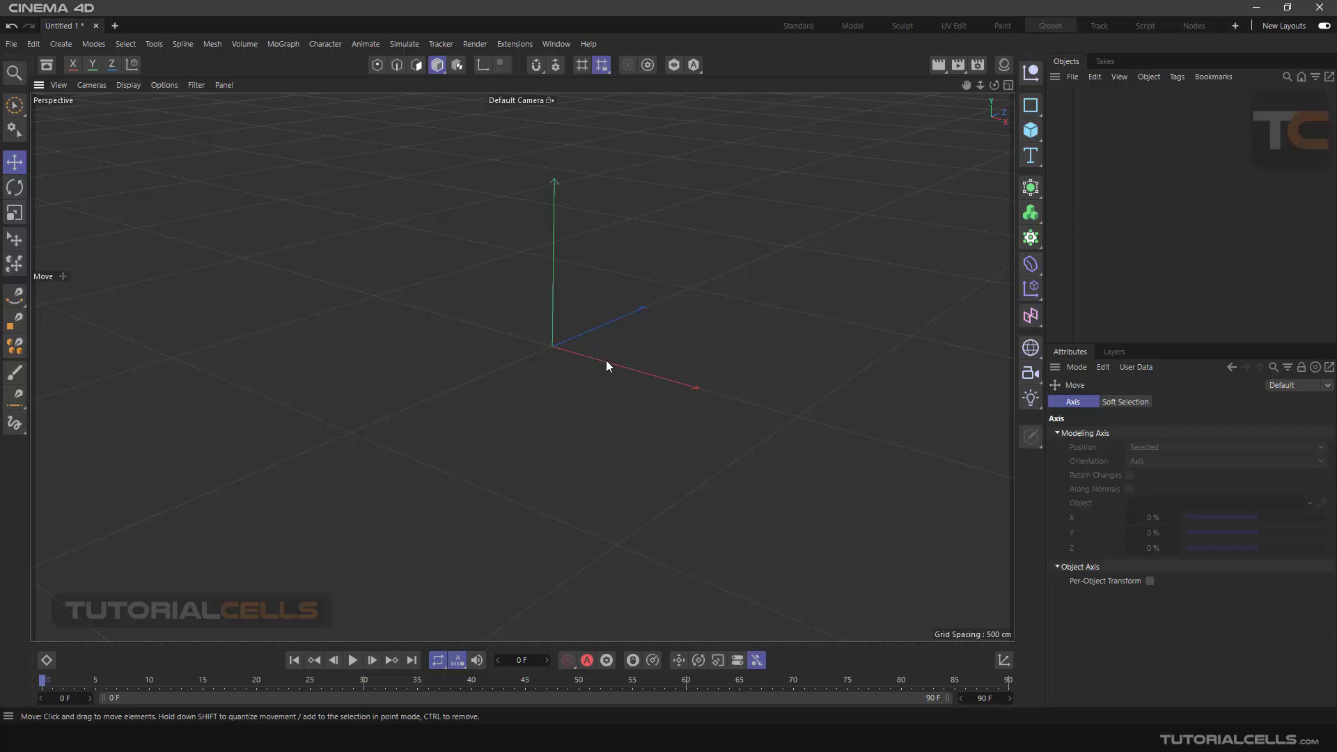
Add a cube and raise it along its Y axis.
click(1031, 130)
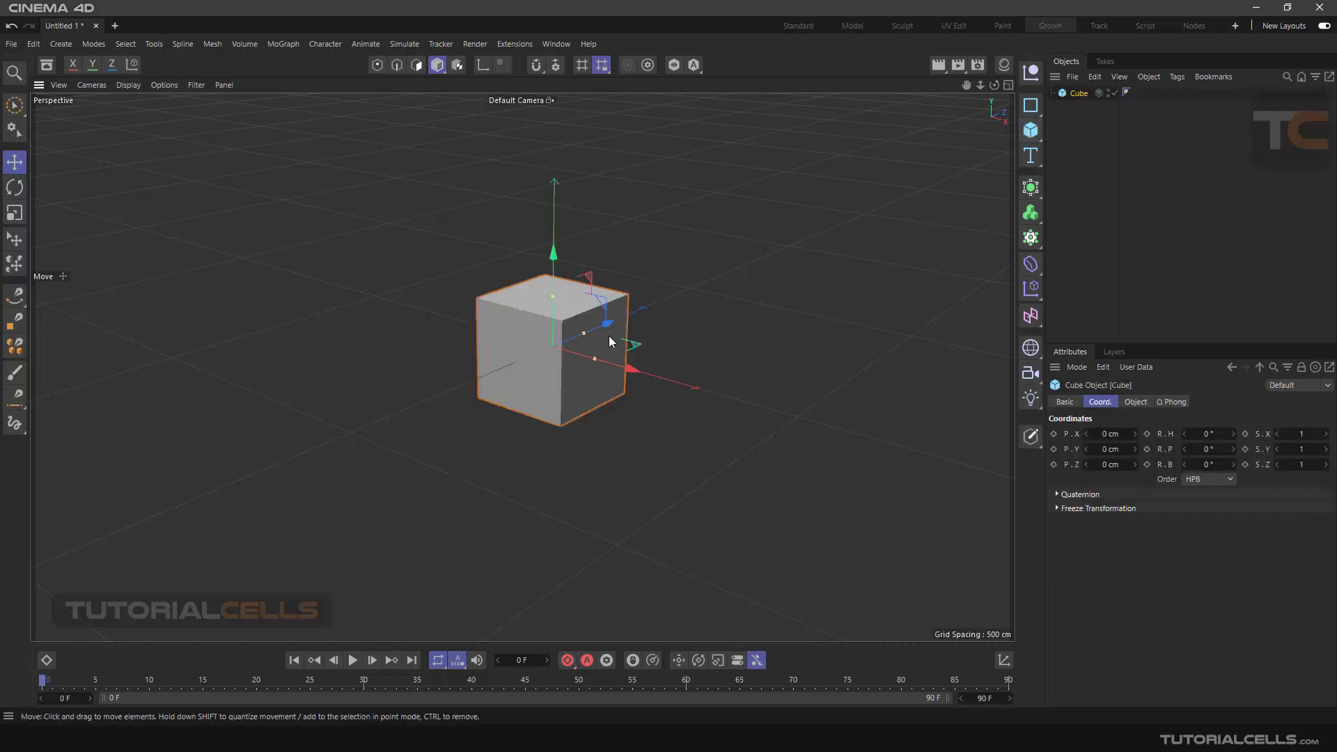
mouse_move(557, 264)
mouse_down()
mouse_move(544, 292)
mouse_move(553, 285)
mouse_up()
middle_drag(562, 277, 567, 307)
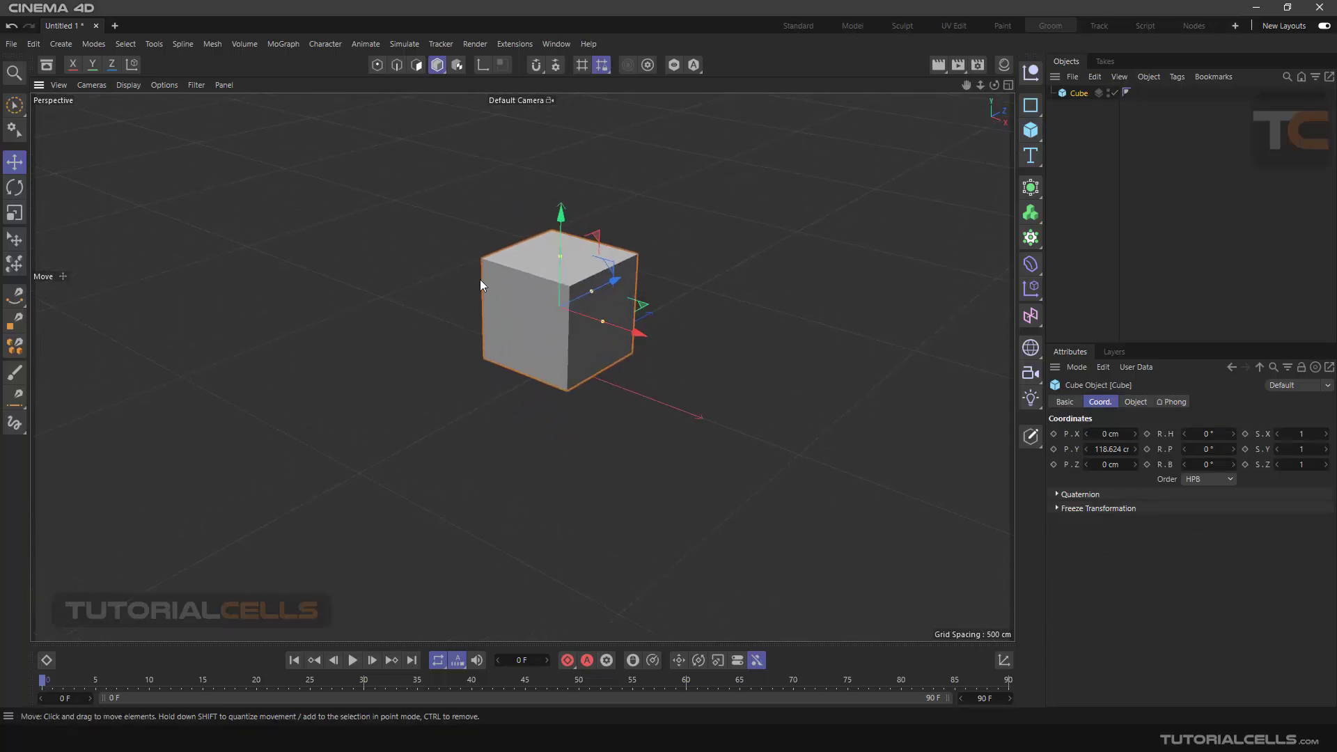
middle_drag(545, 339, 553, 354)
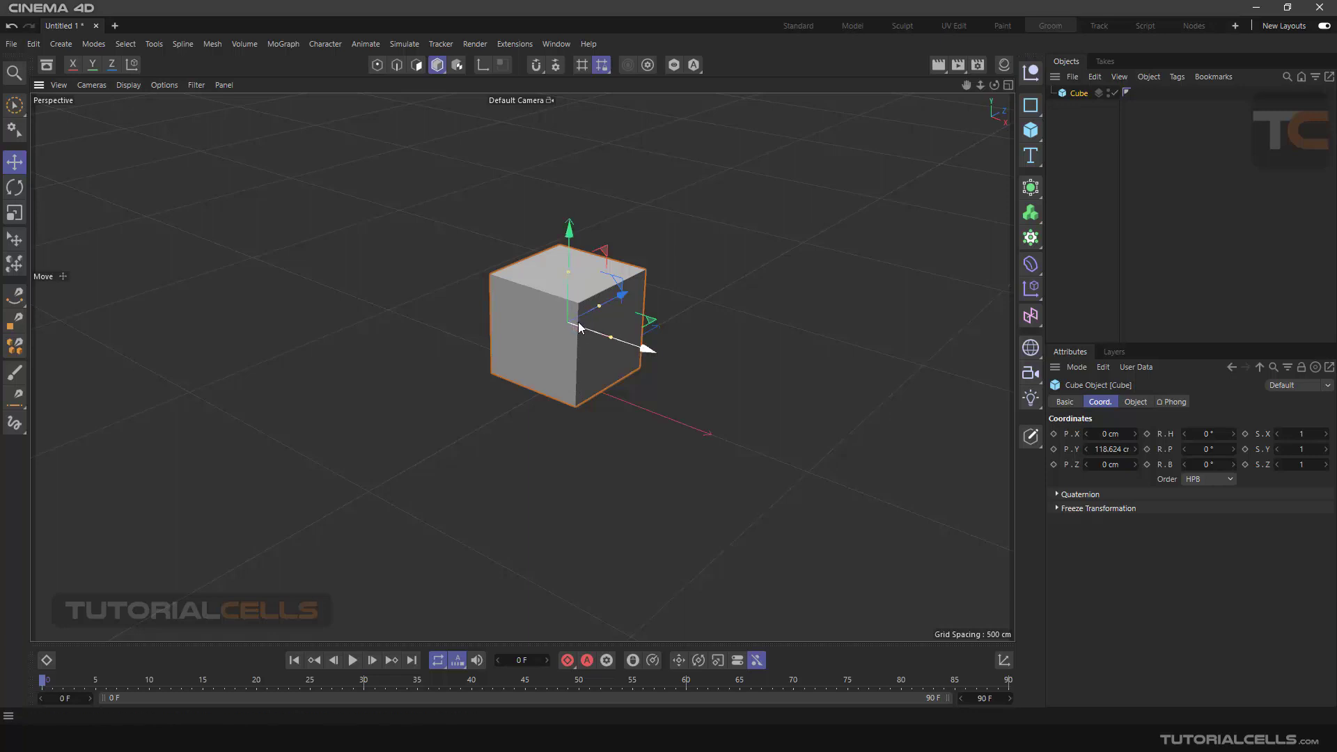
Slide the cube along negative X, lift it higher, then shift it within the XZ plane.
drag(624, 341, 551, 283)
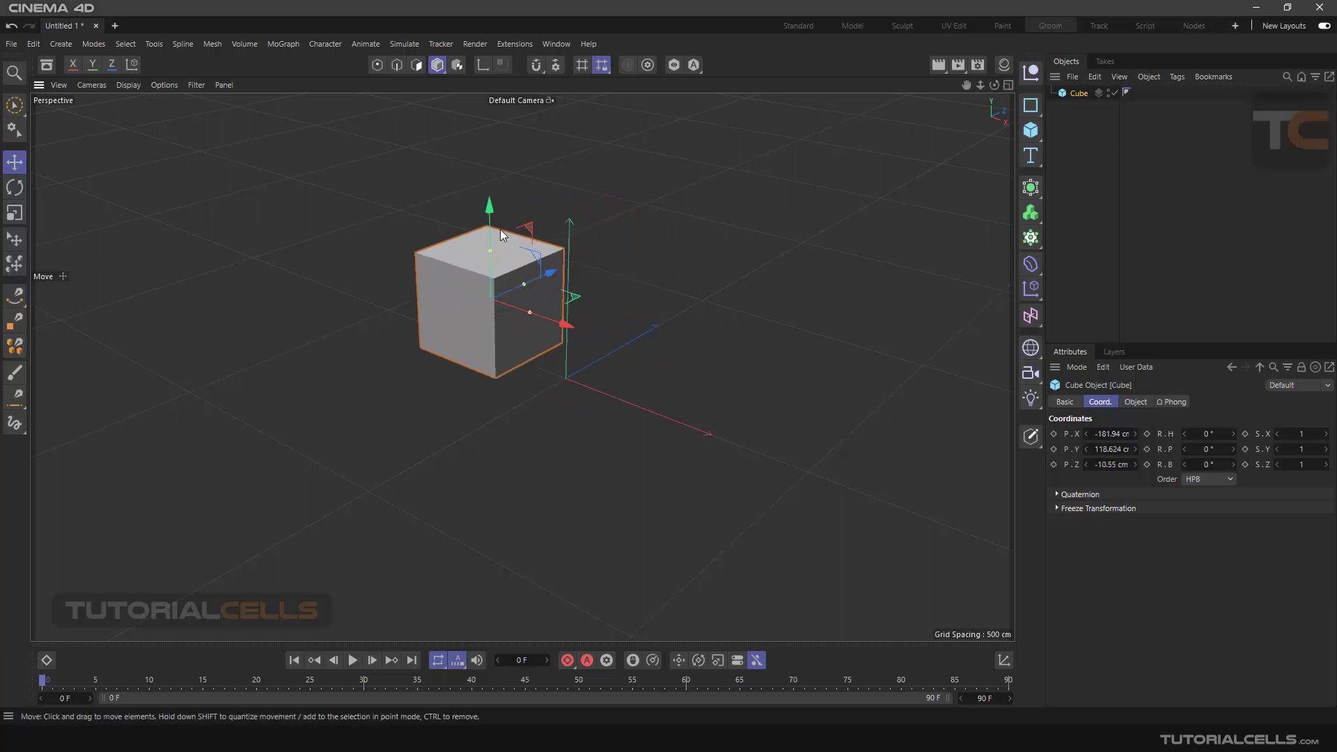
drag(500, 229, 486, 171)
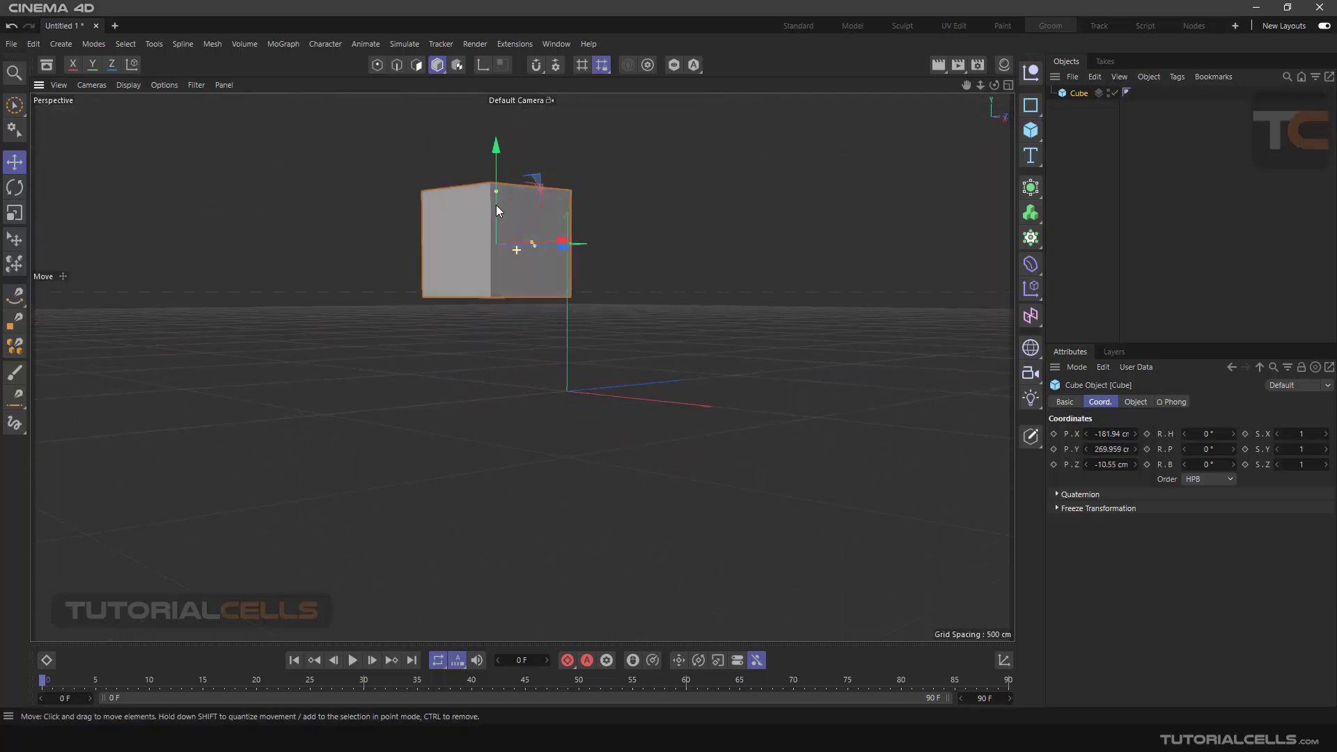
drag(559, 254, 493, 218)
alt+middle_drag(501, 233, 583, 322)
scroll(582, 322, up, 2)
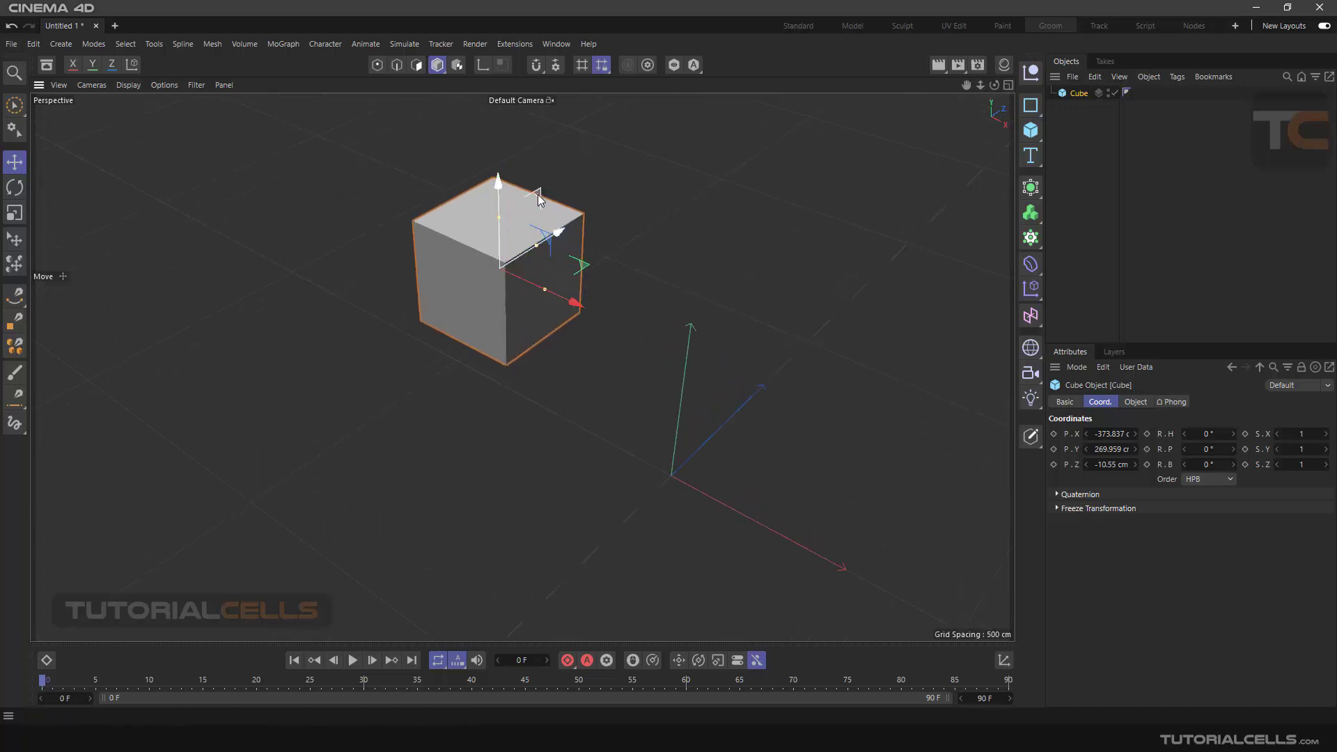
drag(580, 259, 834, 300)
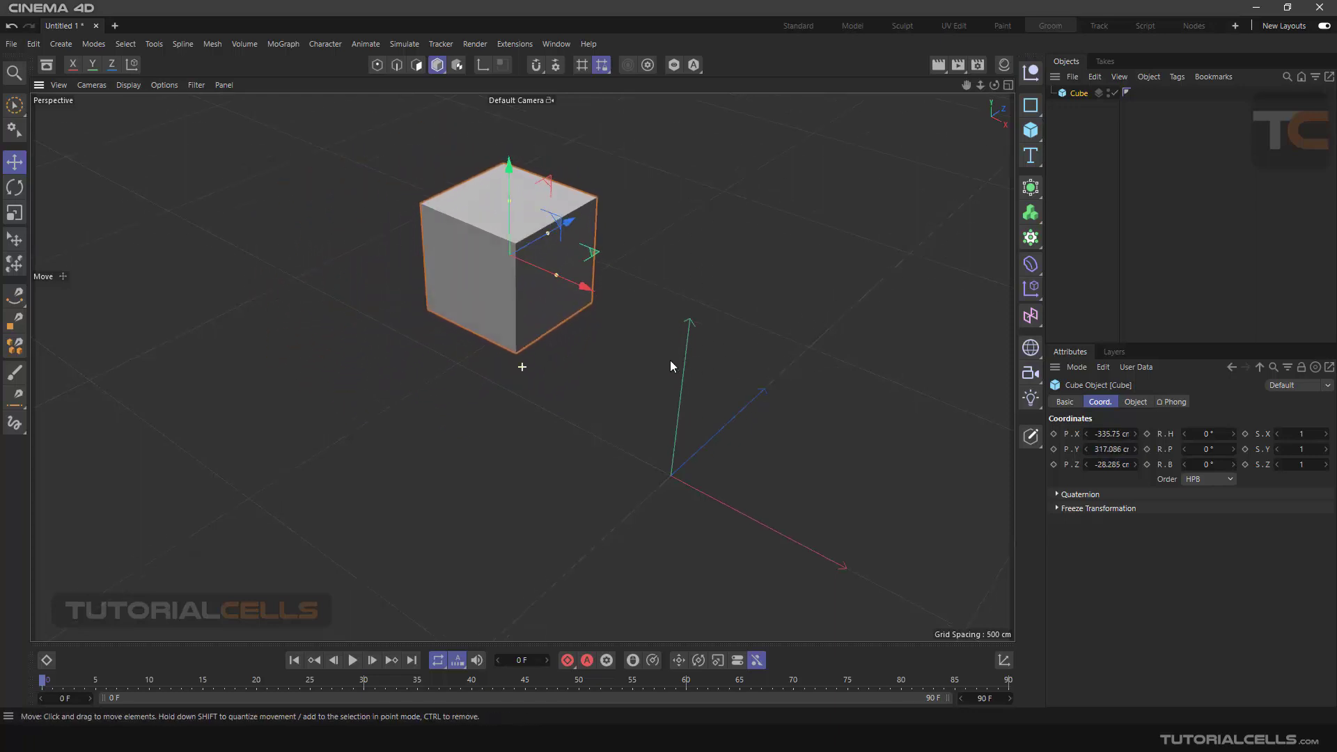
drag(594, 263, 569, 241)
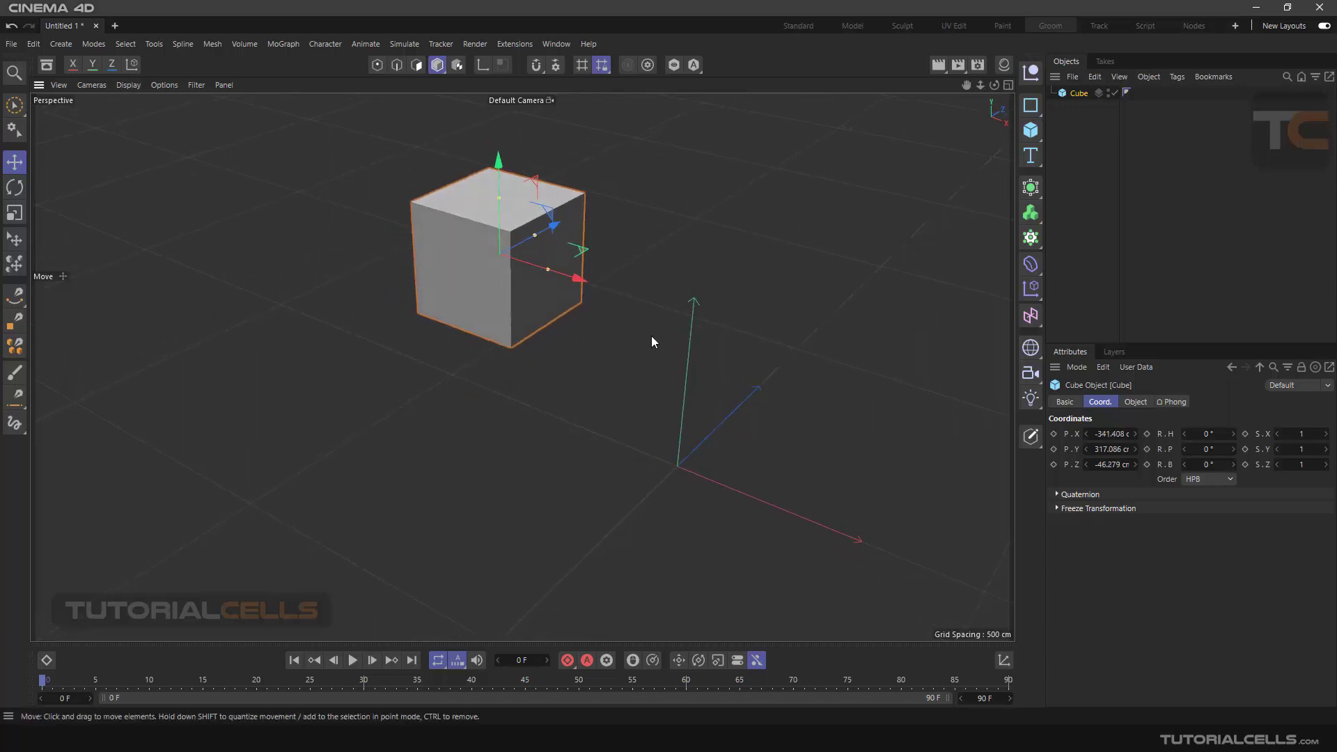
drag(579, 283, 505, 264)
With Ctrl locking an axis, move the cube in the YZ plane, then the XZ plane.
alt+drag(519, 314, 526, 321)
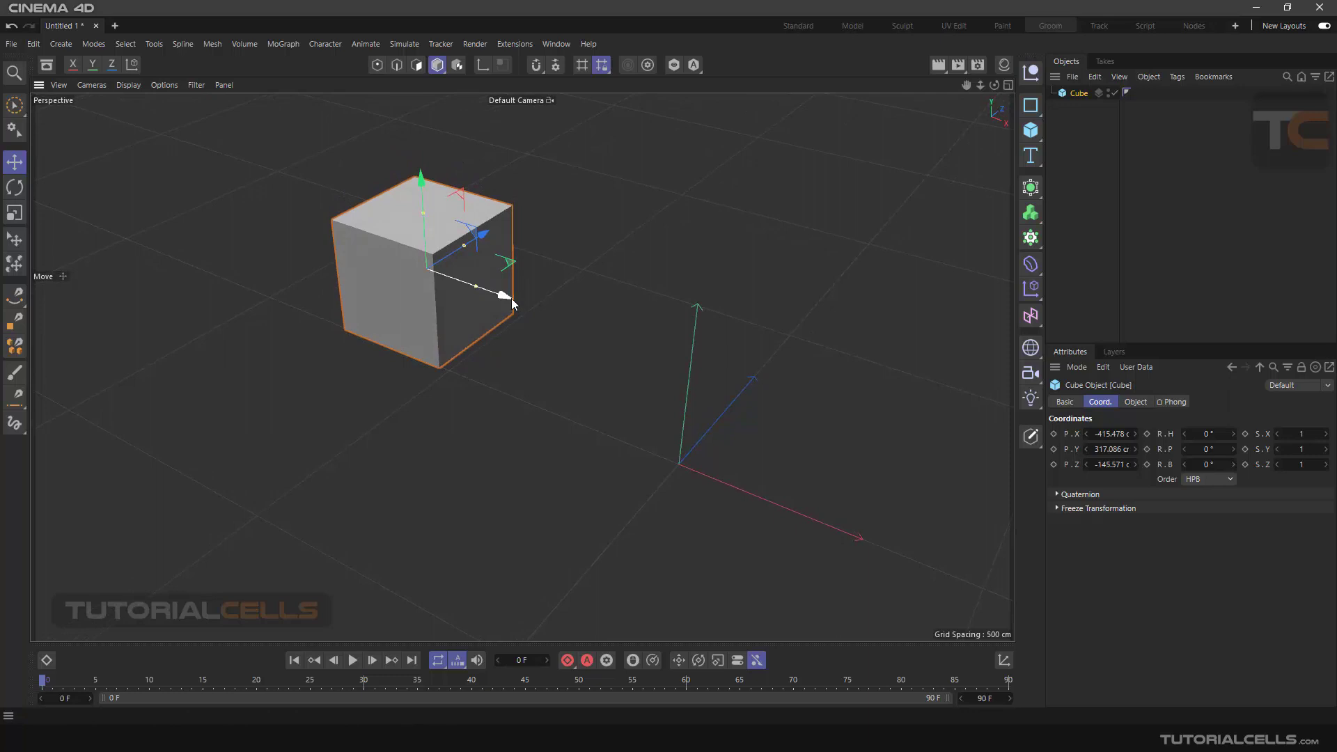
key(ctrl)
mouse_move(511, 298)
ctrl+mouse_down()
mouse_move(501, 291)
mouse_move(535, 277)
mouse_move(488, 316)
mouse_move(445, 240)
mouse_move(574, 230)
mouse_move(529, 298)
ctrl+mouse_up()
ctrl+drag(442, 195, 421, 172)
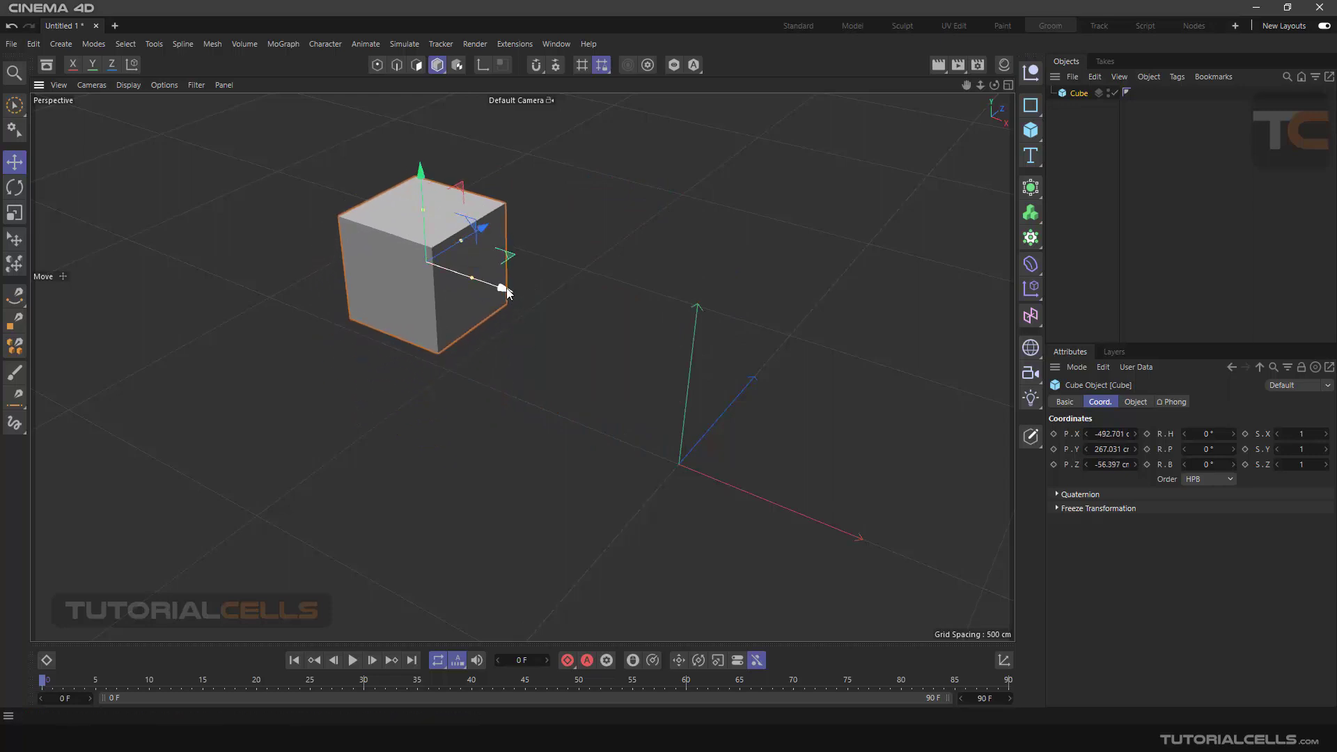
Slide the cube 25 cm along X, then deselect and reselect it.
drag(506, 291, 507, 291)
drag(507, 287, 568, 307)
click(565, 149)
click(536, 265)
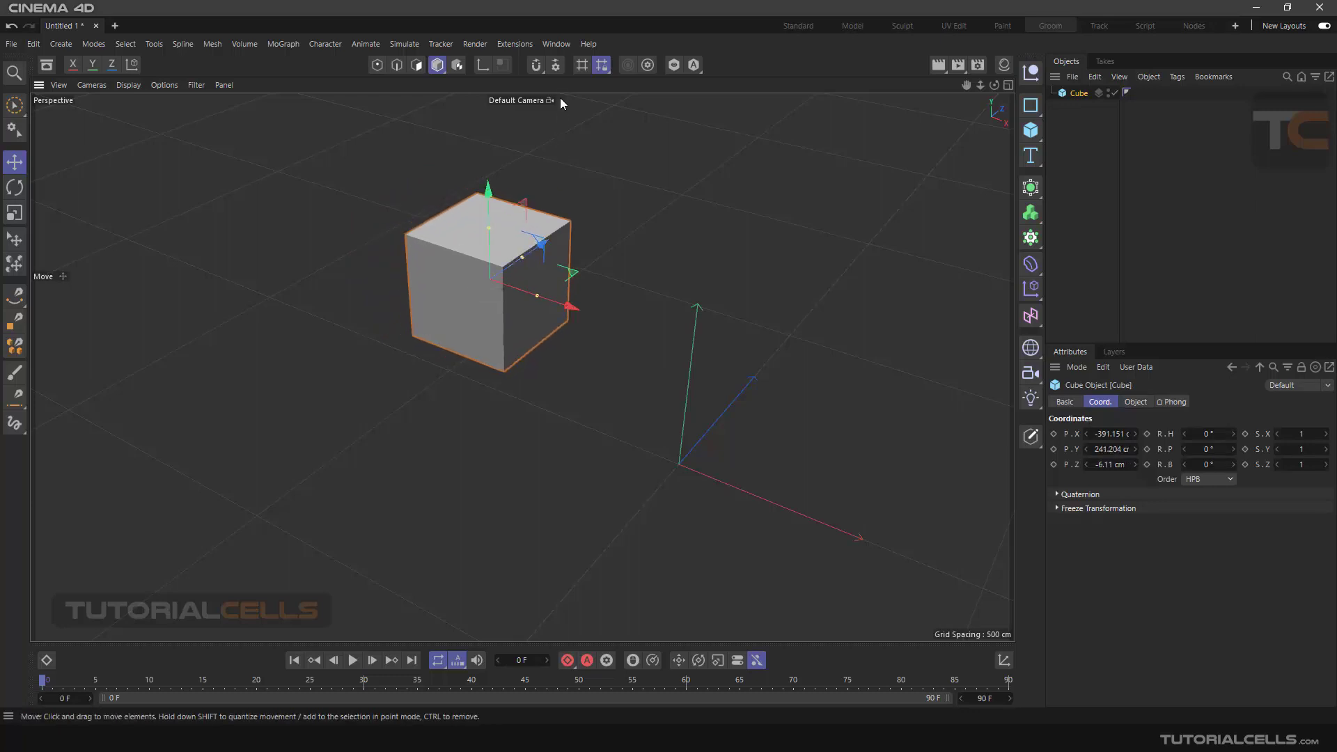
Change the Quantize Move step from 5 cm to 10 cm.
click(560, 68)
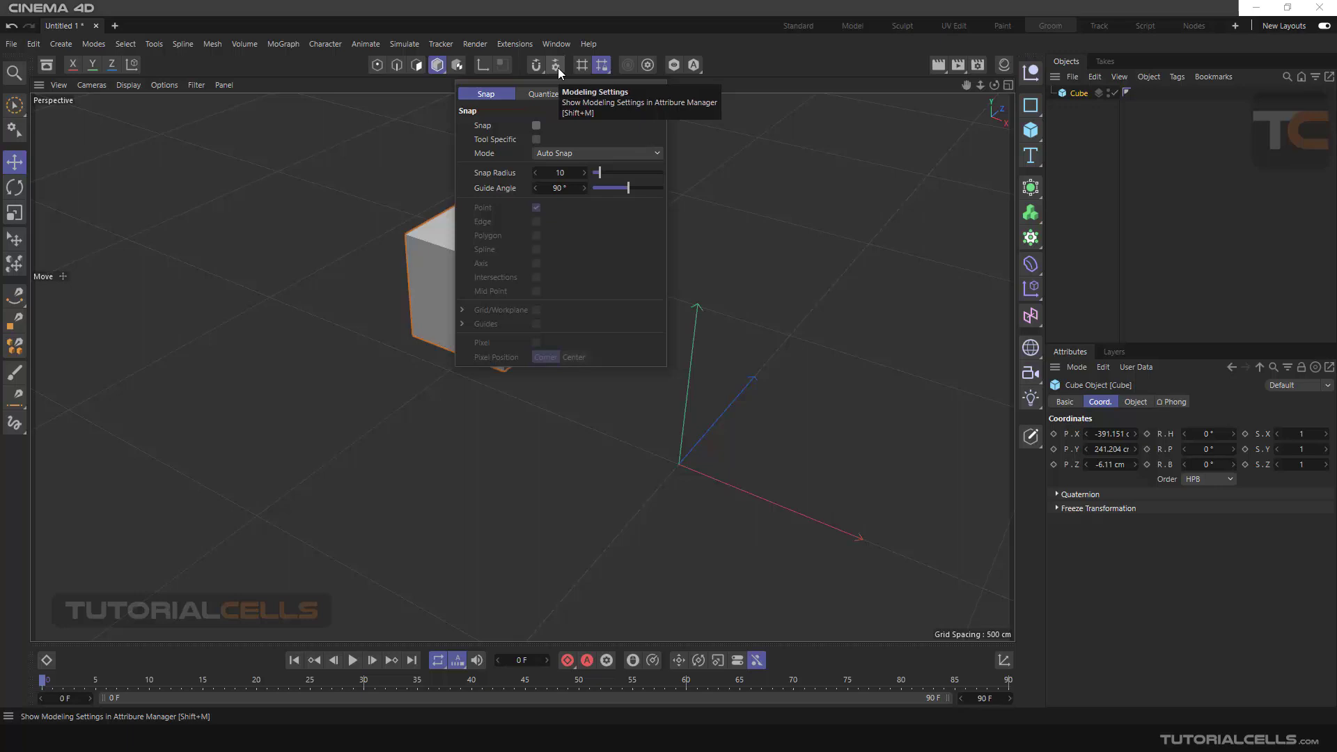
click(549, 93)
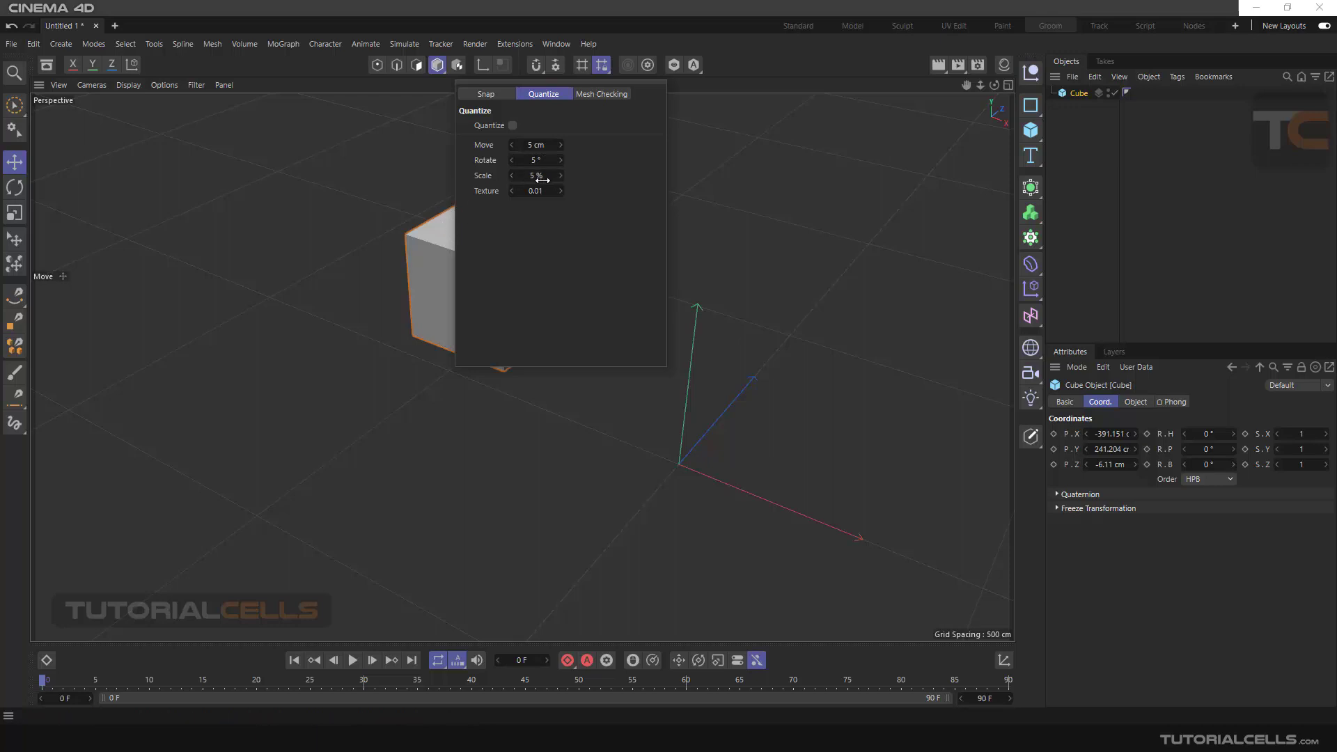
click(537, 146)
text(10)
key(Return)
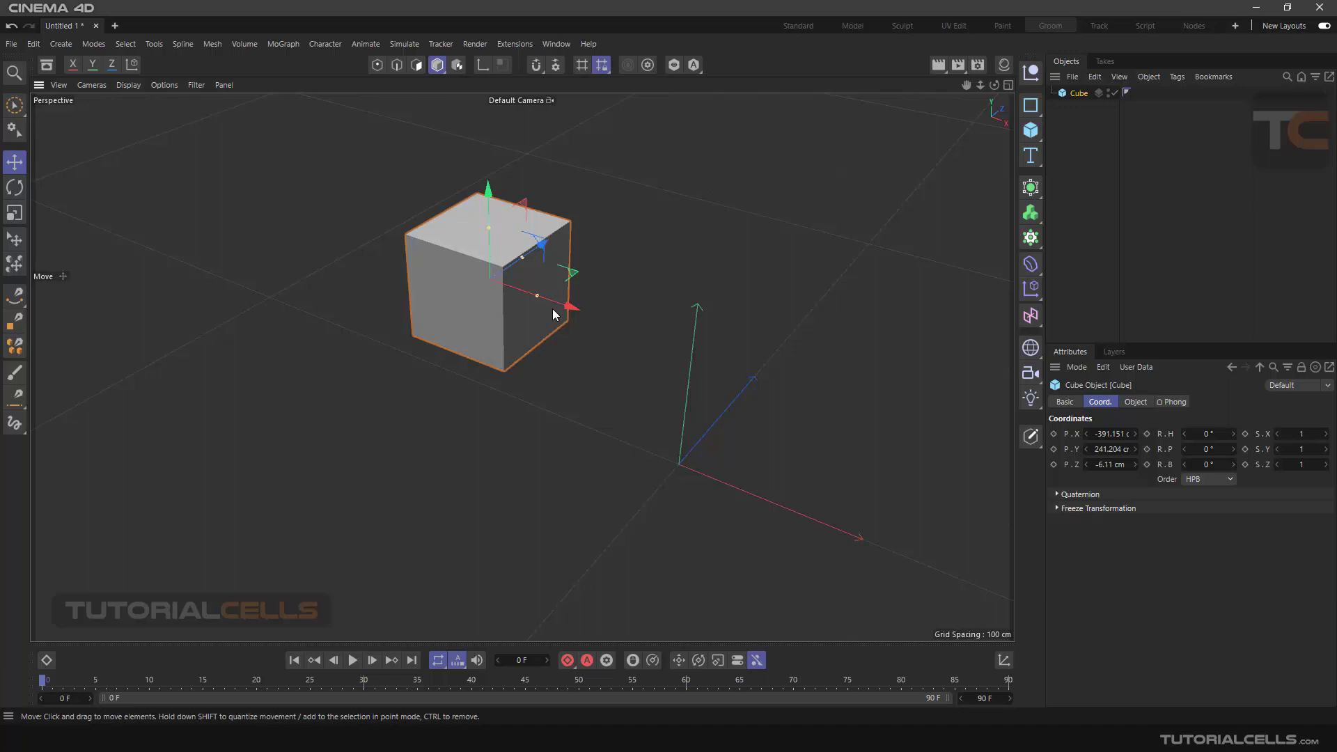
Move the cube 60 cm along X in 10 cm quantized steps.
mouse_move(566, 307)
mouse_down()
mouse_move(605, 317)
mouse_move(542, 298)
mouse_move(585, 312)
mouse_up()
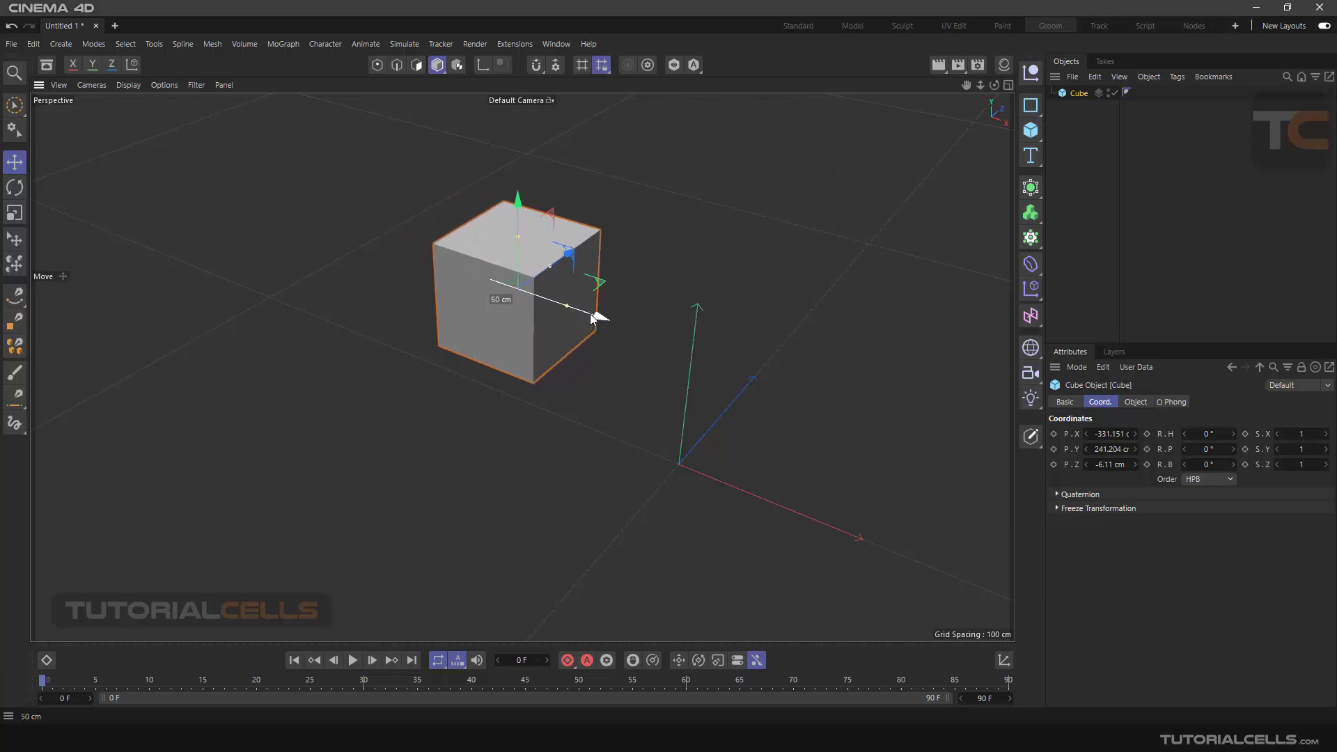
drag(591, 318, 592, 318)
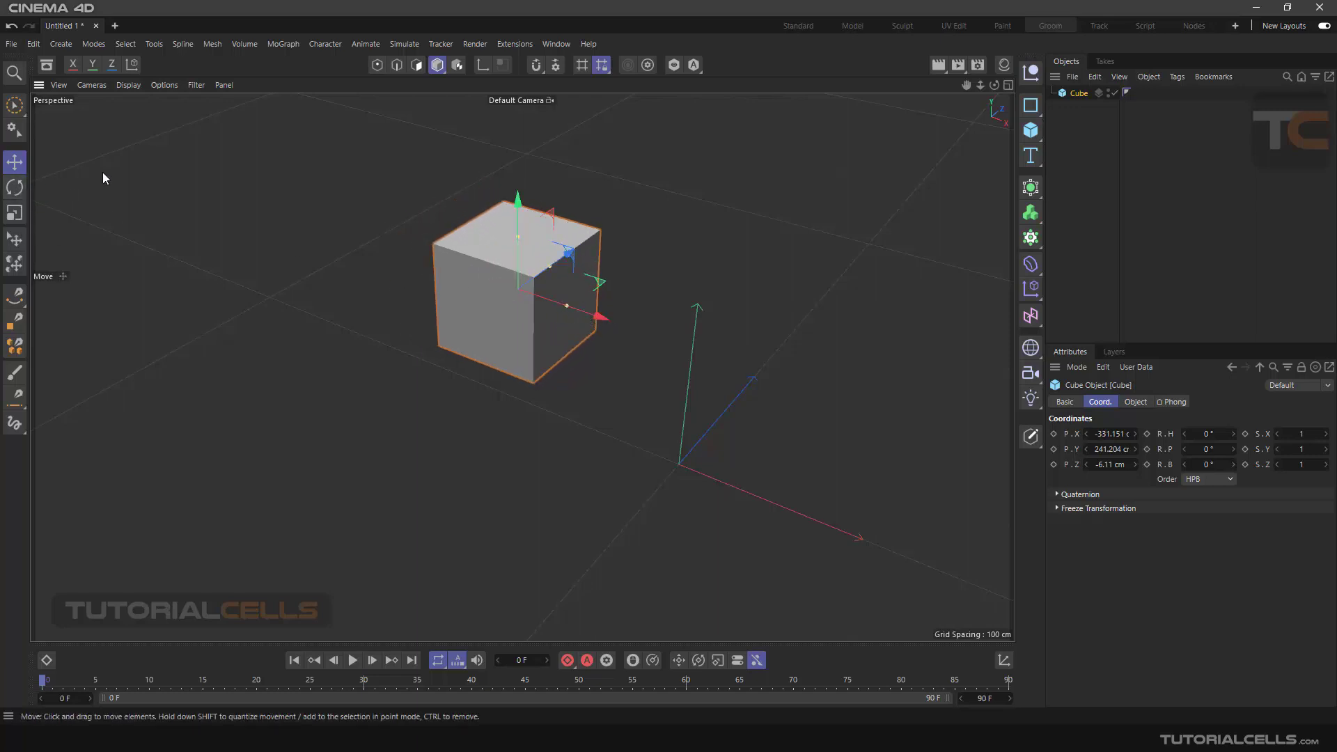
click(14, 187)
click(14, 161)
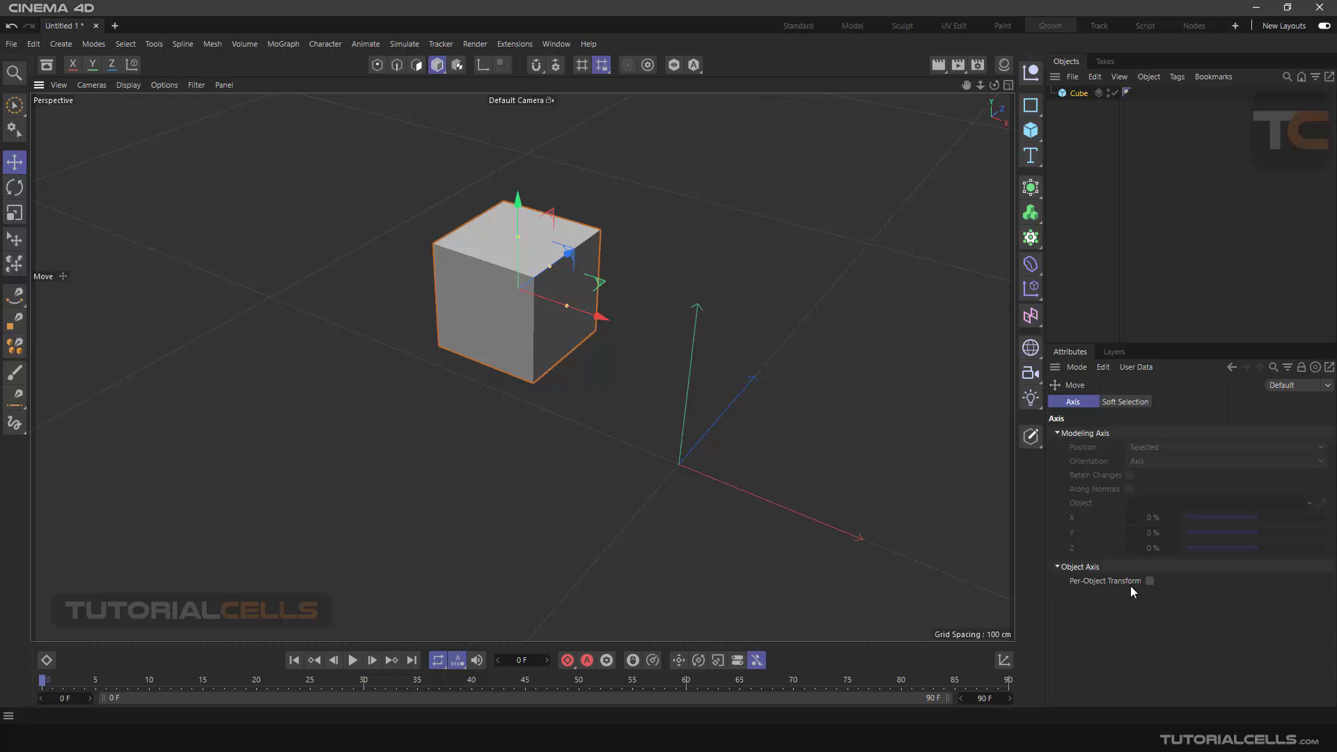
Review the Move tool's Soft Selection and Axis options, then switch to the Rotate tool.
scroll(672, 370, down, 5)
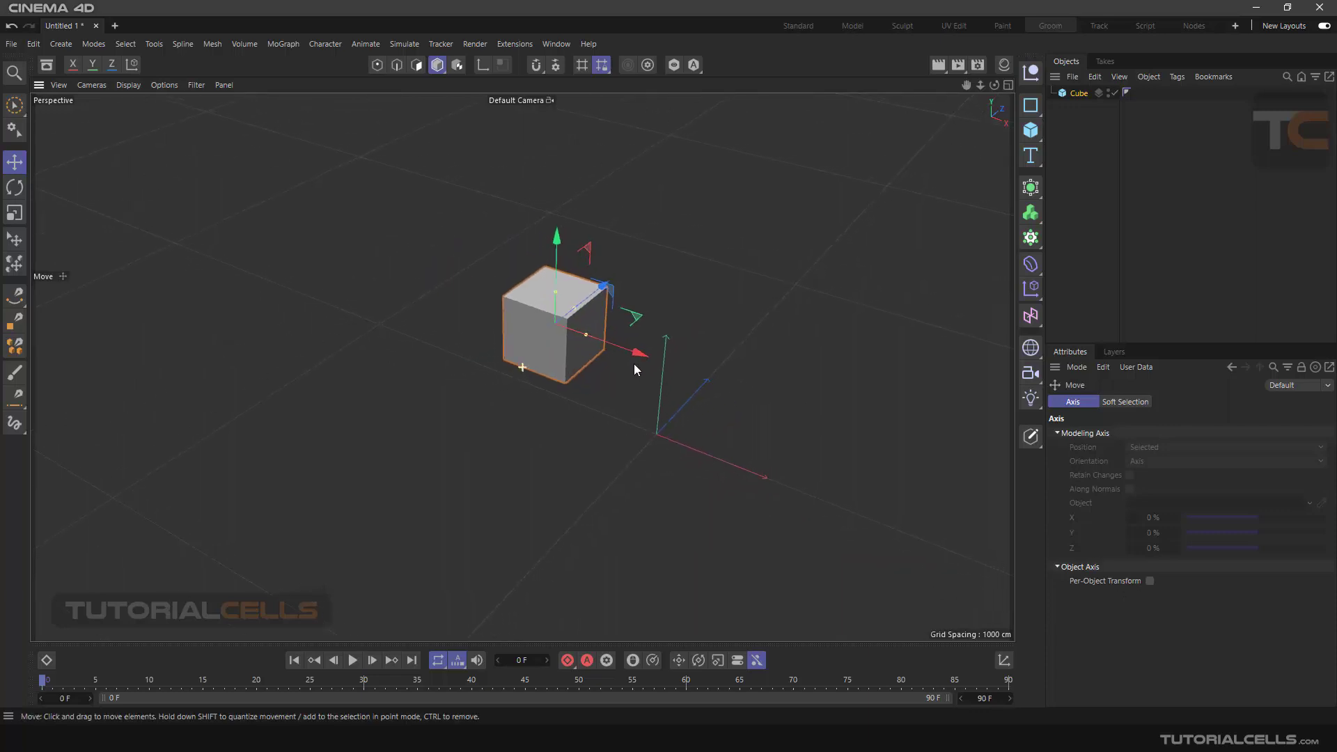
click(1115, 402)
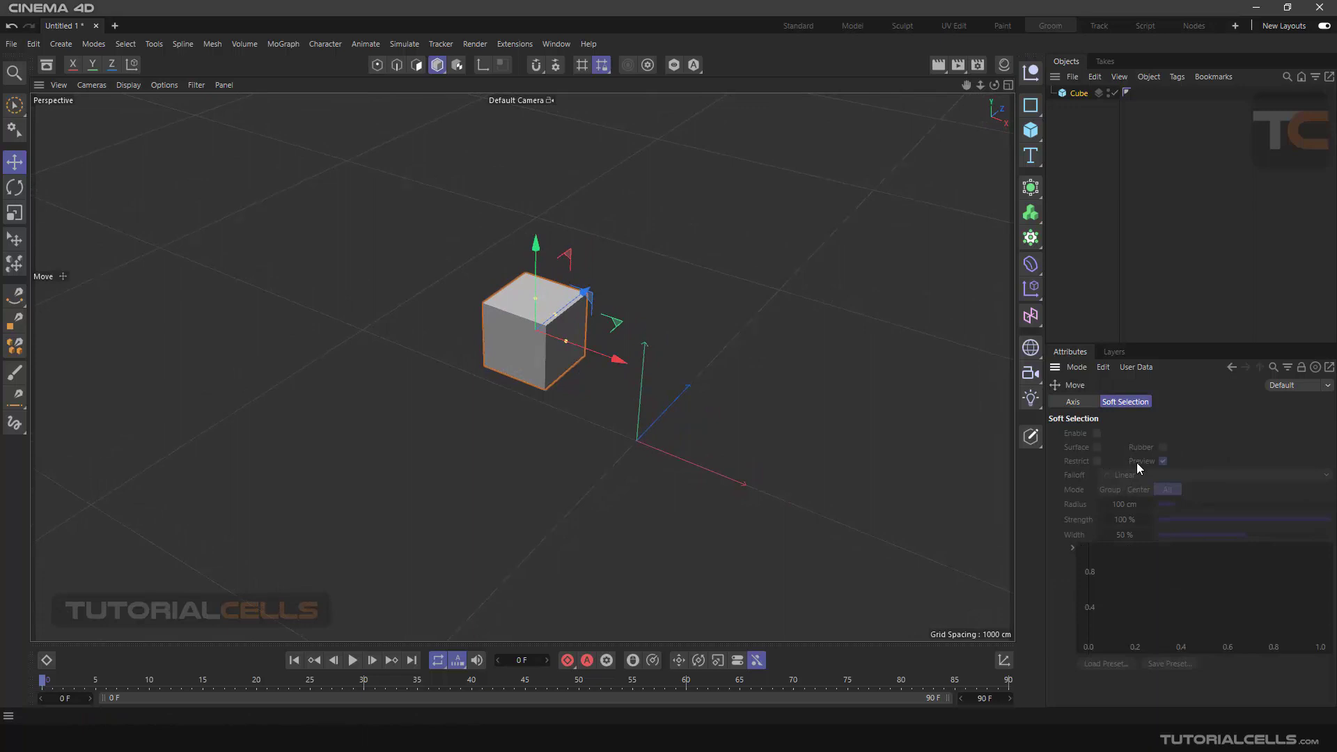
click(1088, 402)
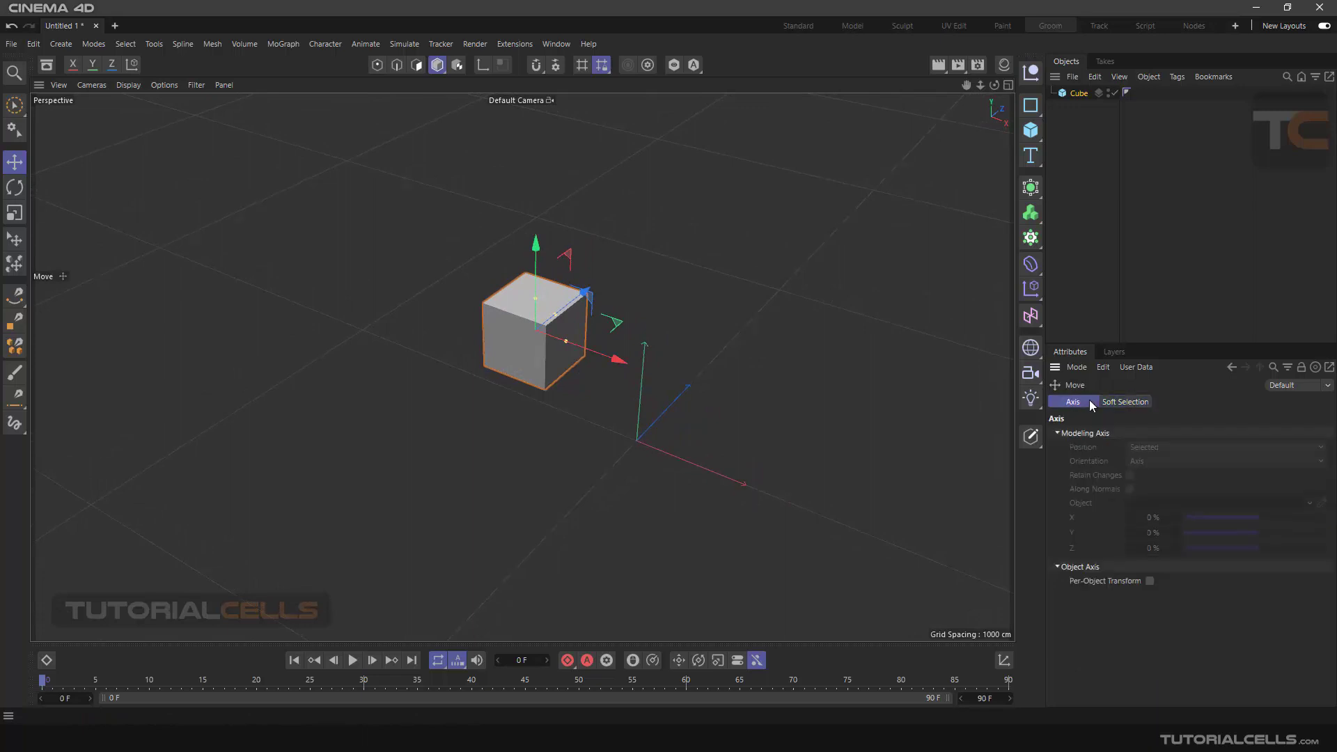
click(16, 190)
Rotate the cube about 21.7°, bank it 25°, then tumble it to H -2148.203°, P -15.668°, B -393.633°.
scroll(519, 352, up, 2)
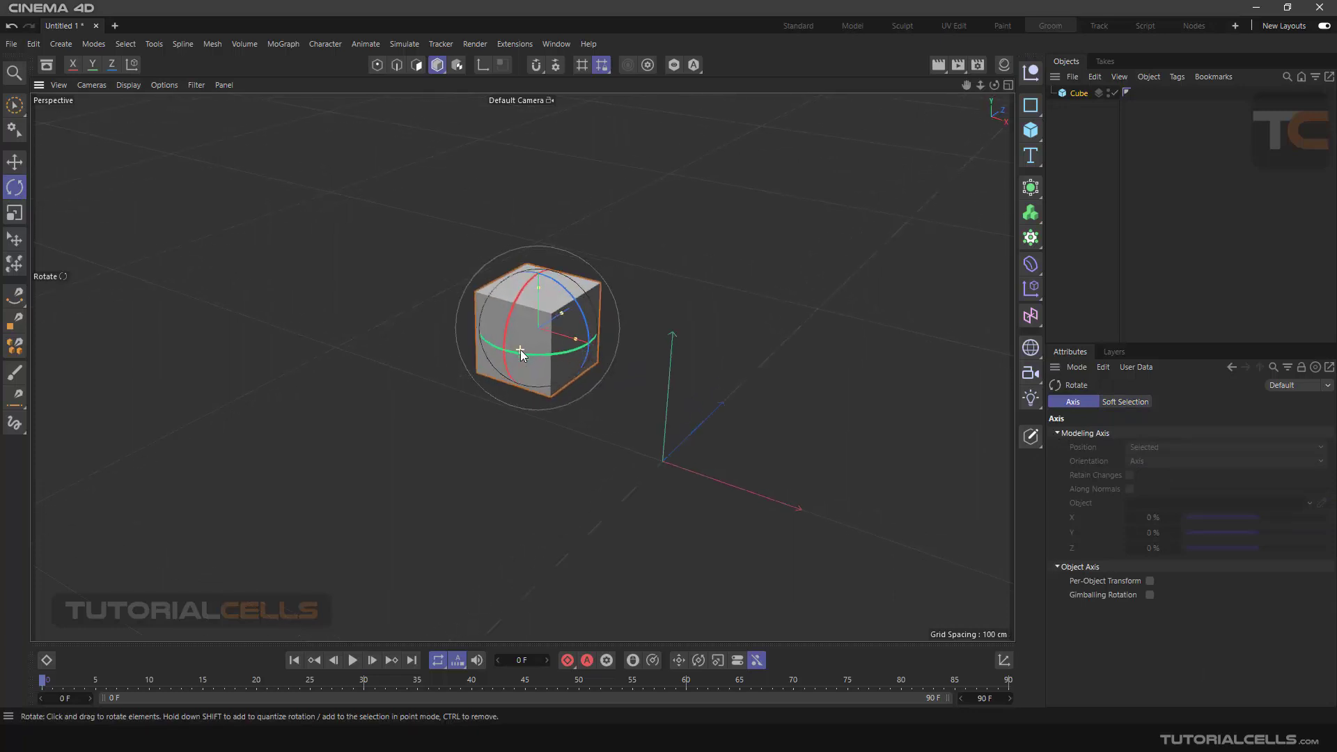
mouse_move(520, 350)
mouse_down()
mouse_move(530, 353)
mouse_move(467, 337)
mouse_move(571, 348)
mouse_move(519, 350)
mouse_up()
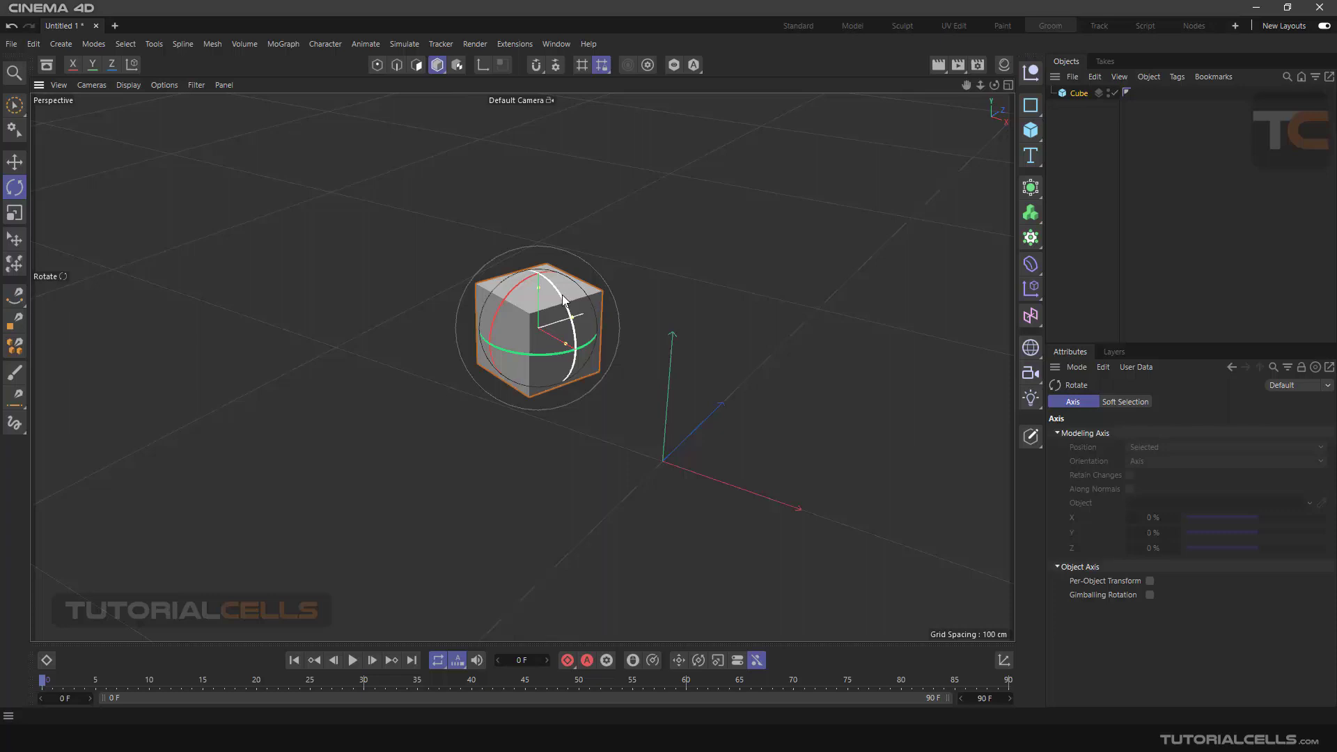
drag(550, 306, 532, 345)
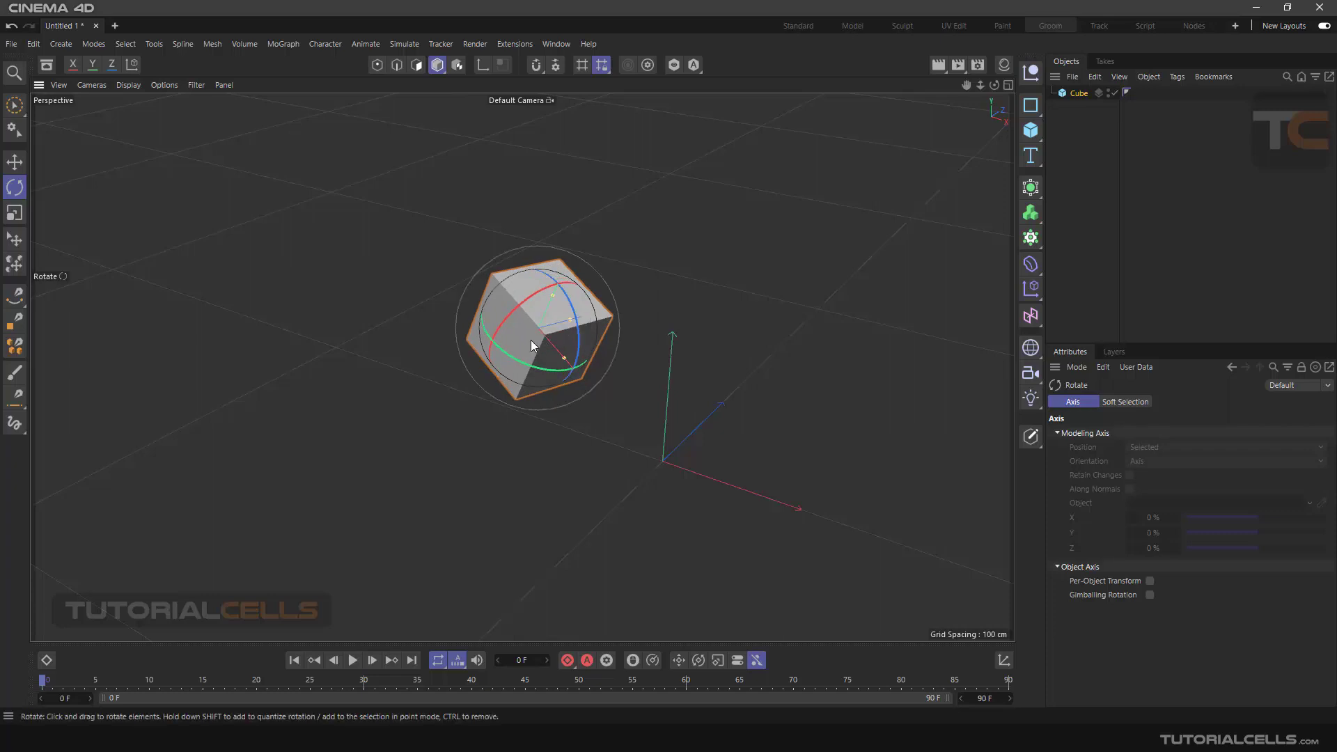
click(531, 346)
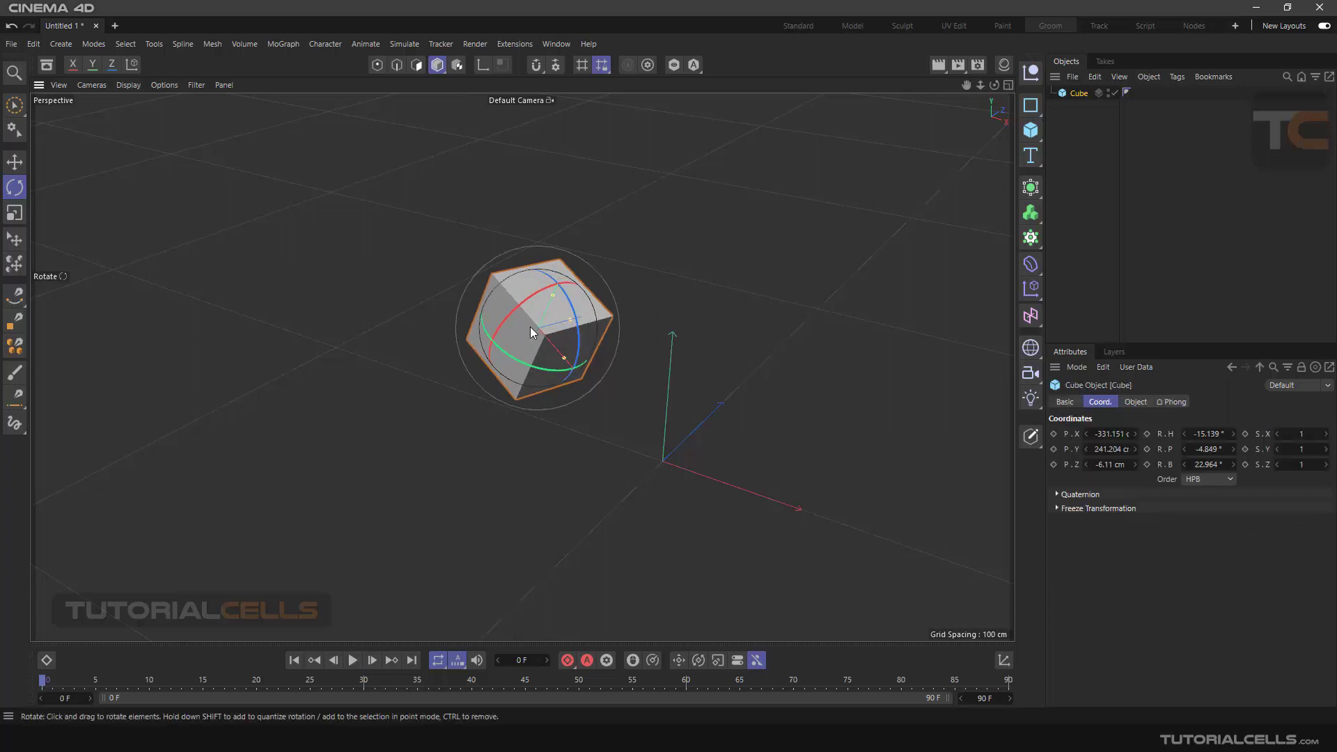
drag(573, 304, 537, 292)
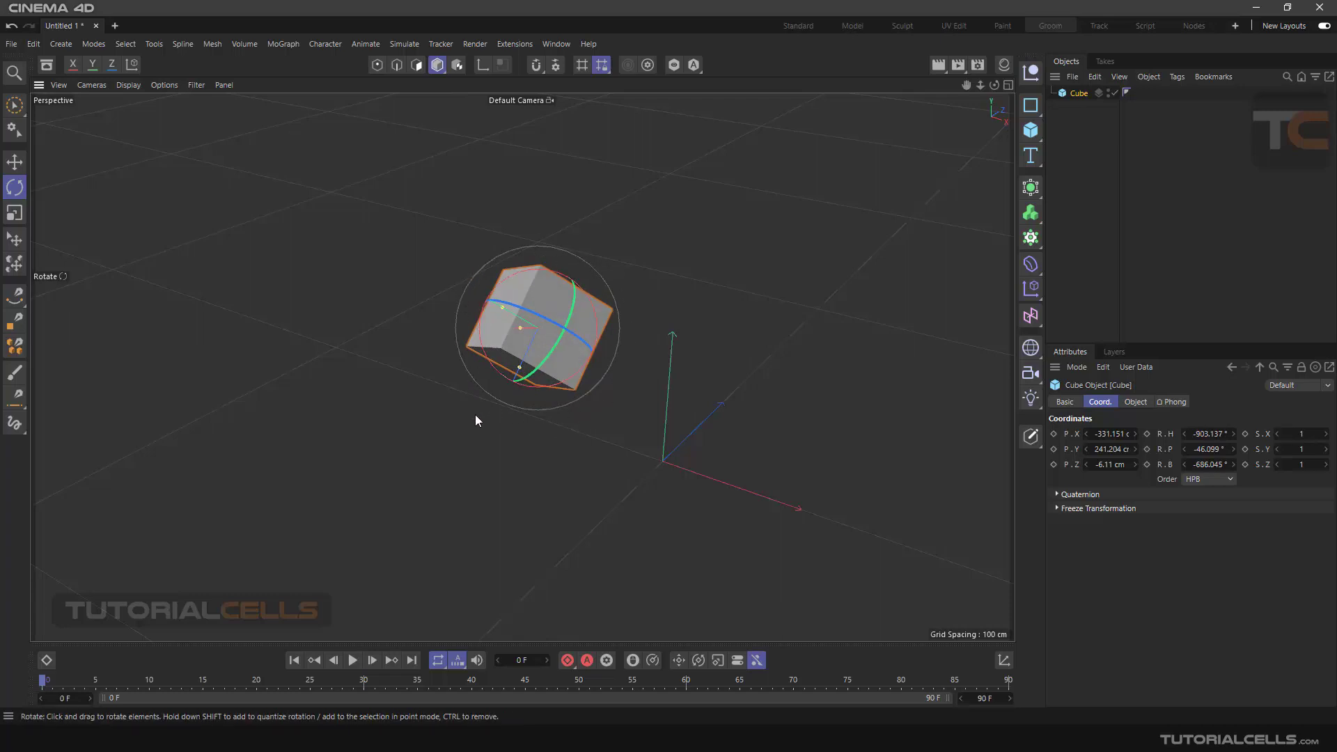
drag(791, 265, 589, 421)
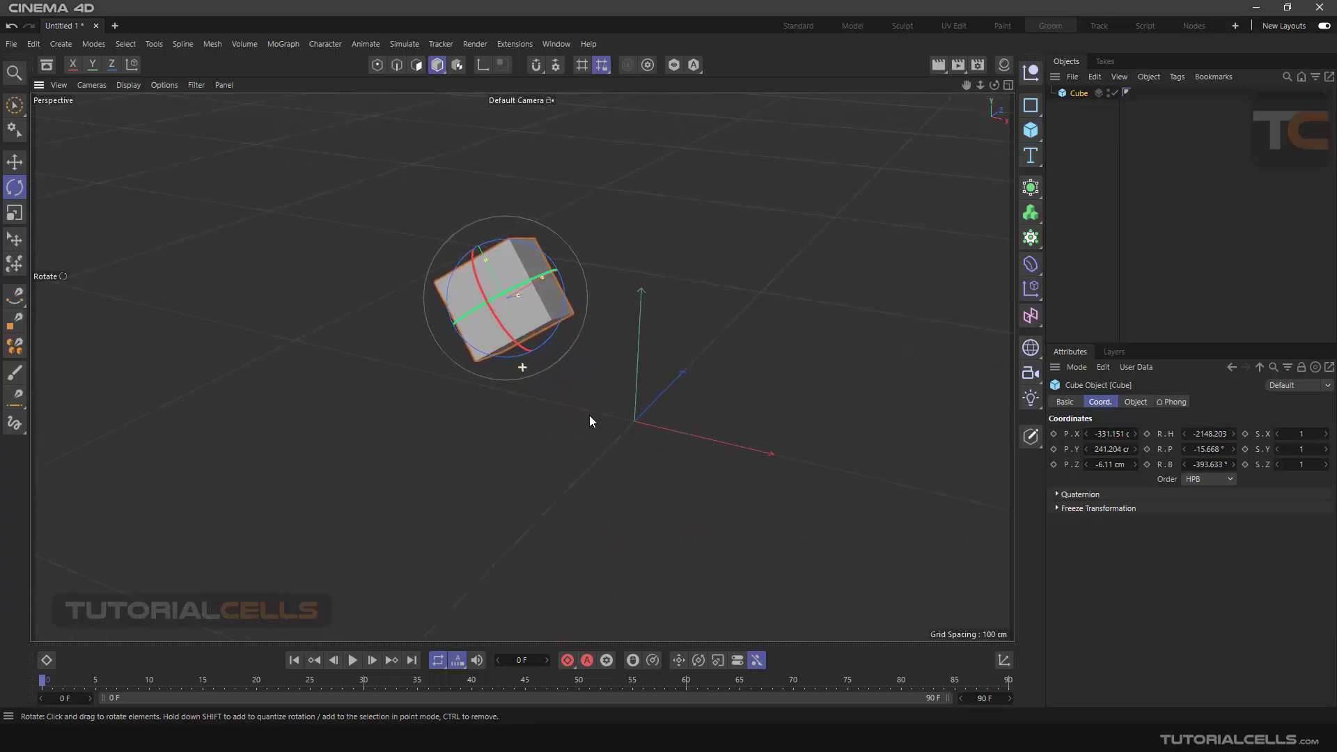
Raise the cube, then reset its position and rotation to zero in the Coordinate Manager.
click(15, 161)
drag(469, 218, 771, 409)
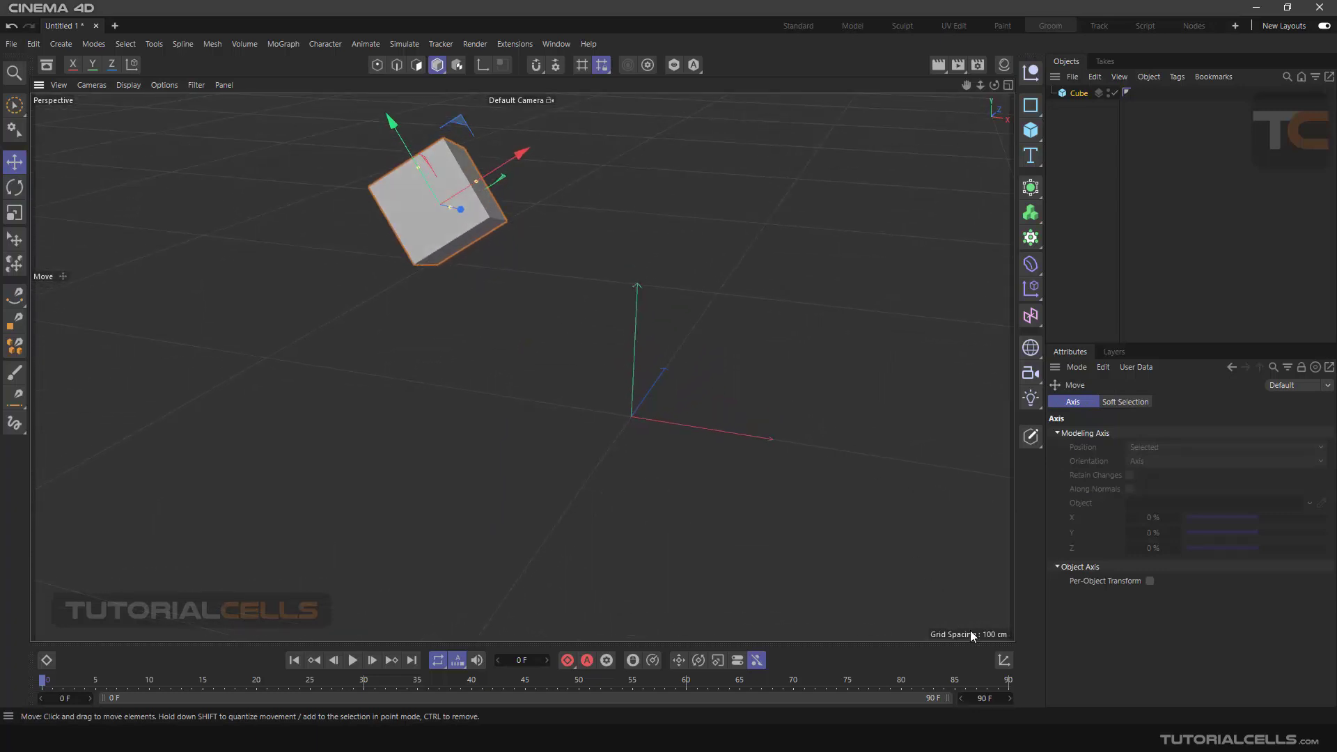
click(1003, 660)
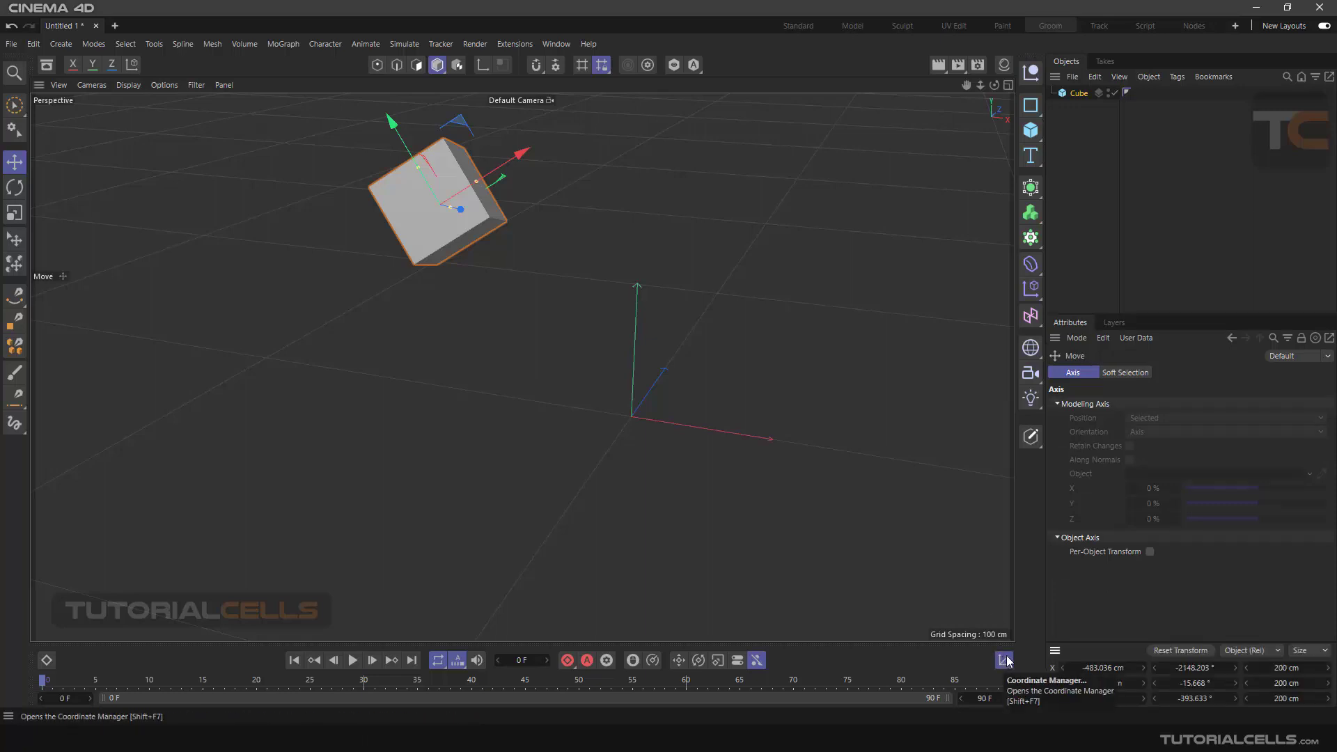
click(1180, 650)
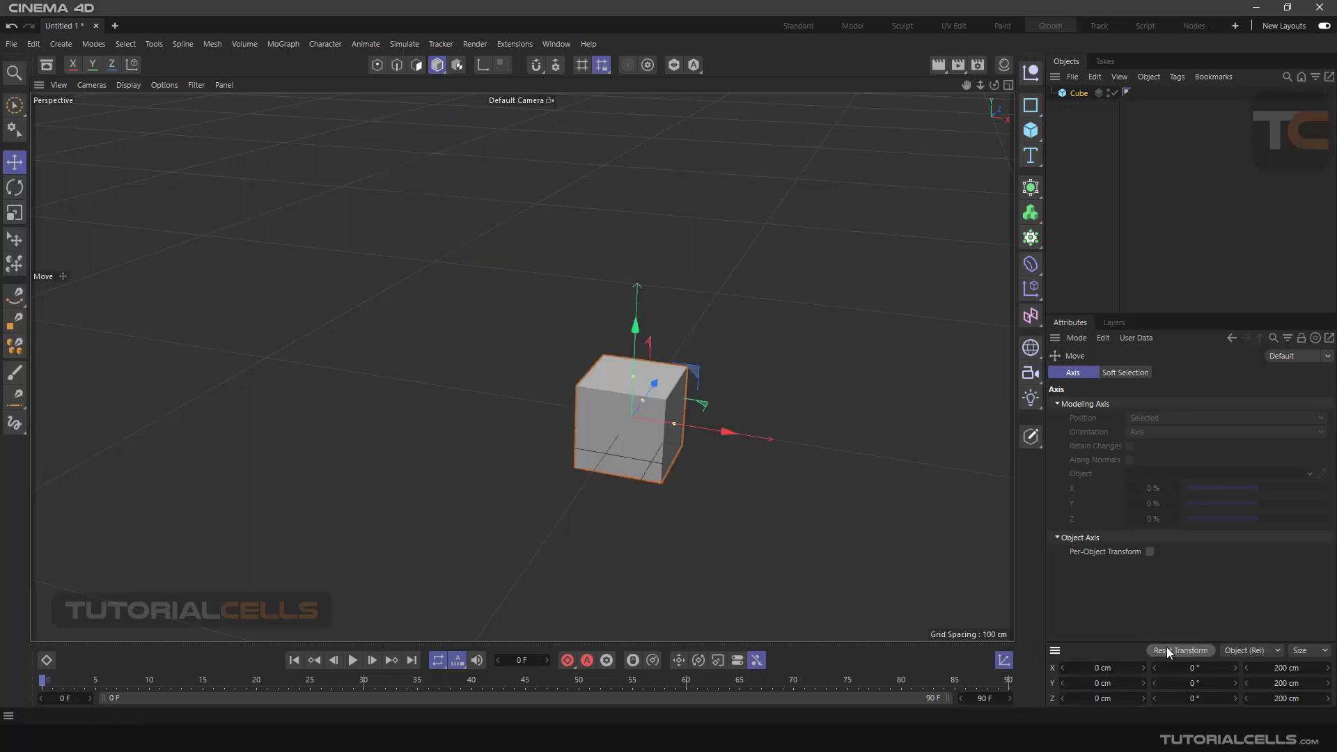
Move the cube up to Y 242.201 cm and left to X -217.112 cm.
alt+drag(693, 411, 653, 428)
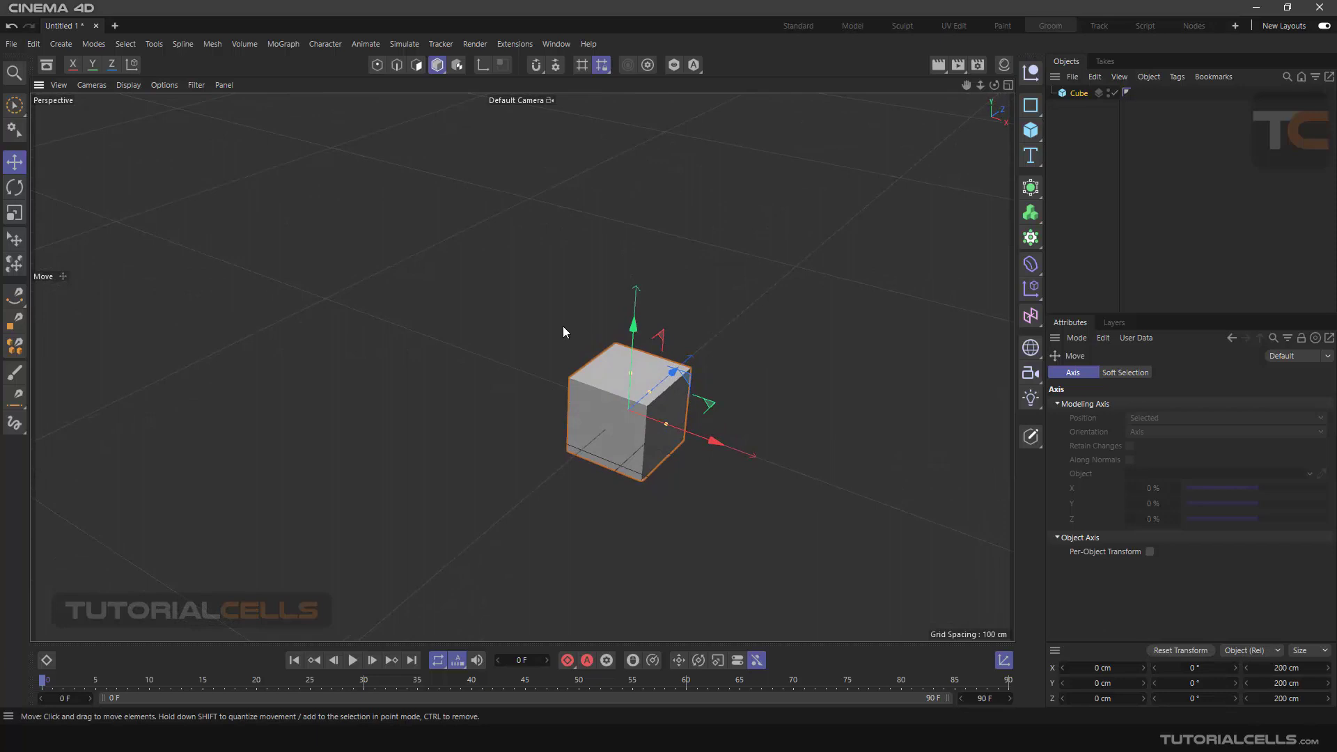
drag(660, 338, 663, 247)
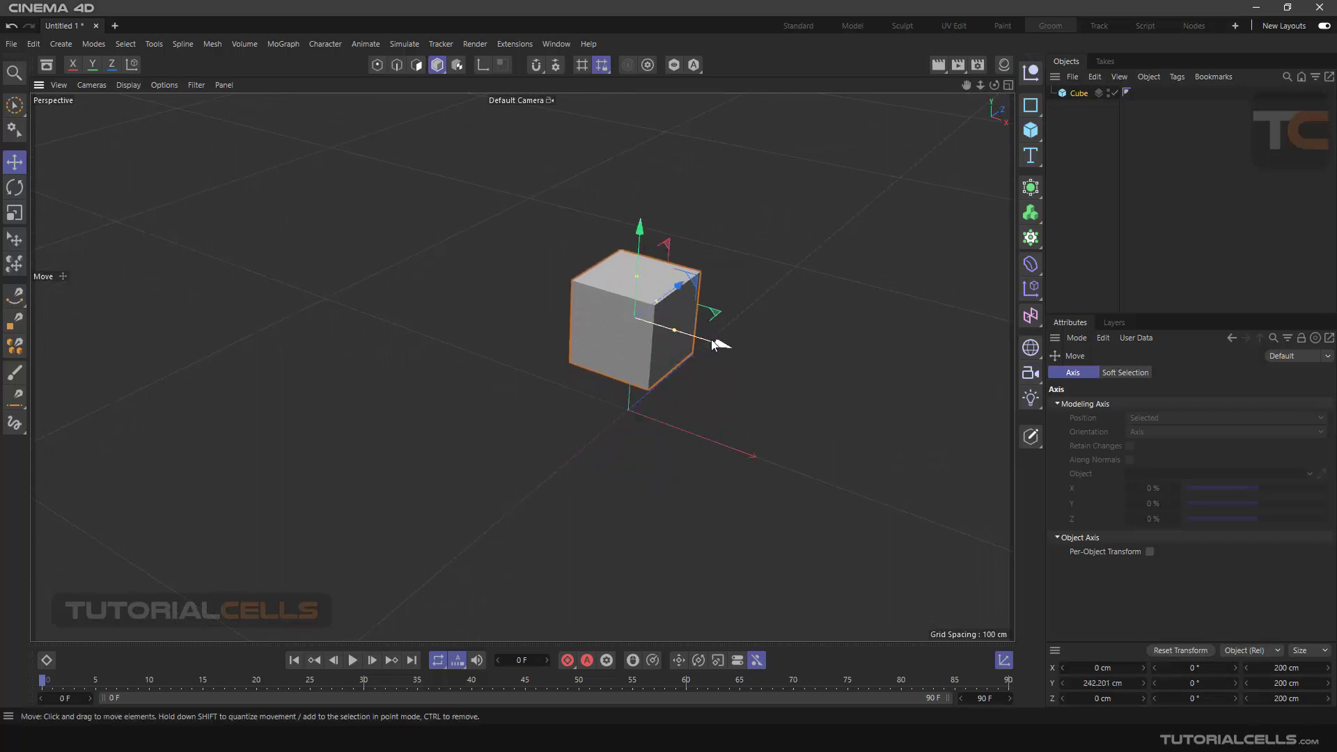
drag(716, 344, 470, 234)
alt+drag(674, 369, 612, 380)
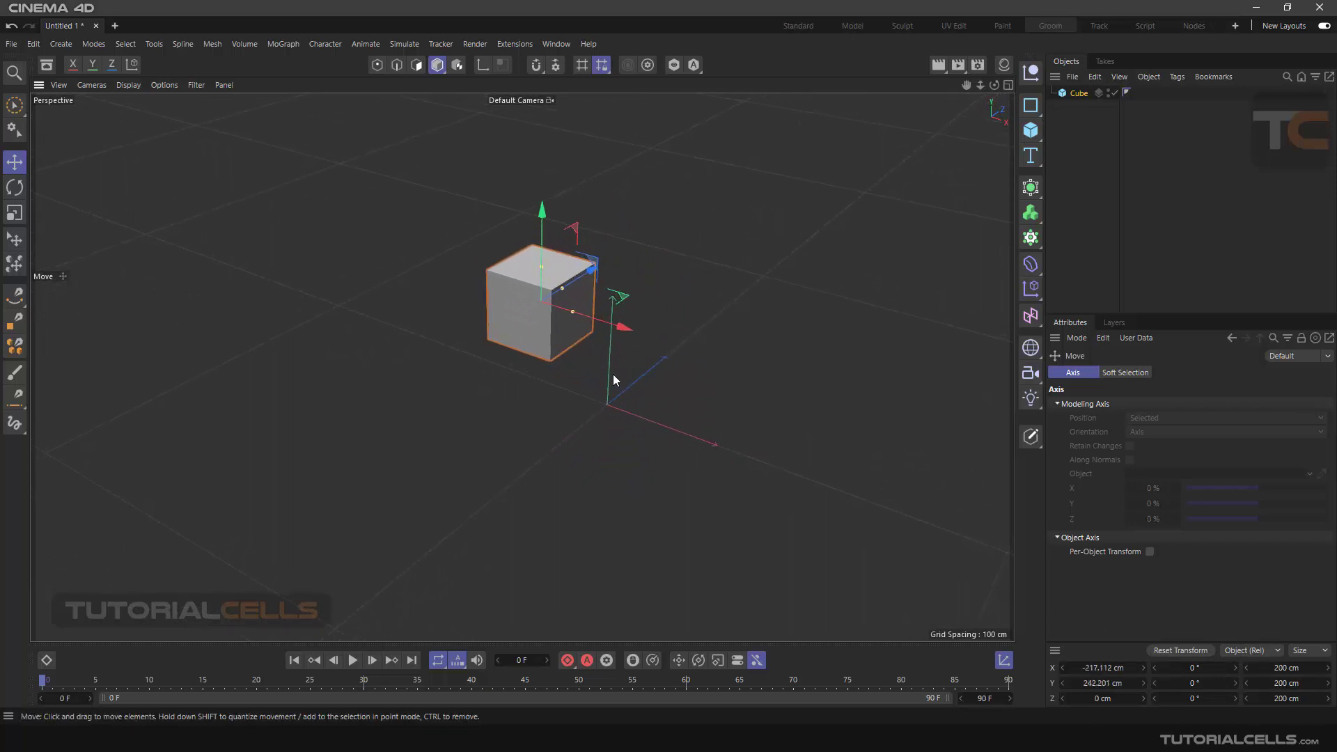
In the Coord. tab, set the cube's position to X -235.112 cm and Y 336.201 cm.
click(544, 321)
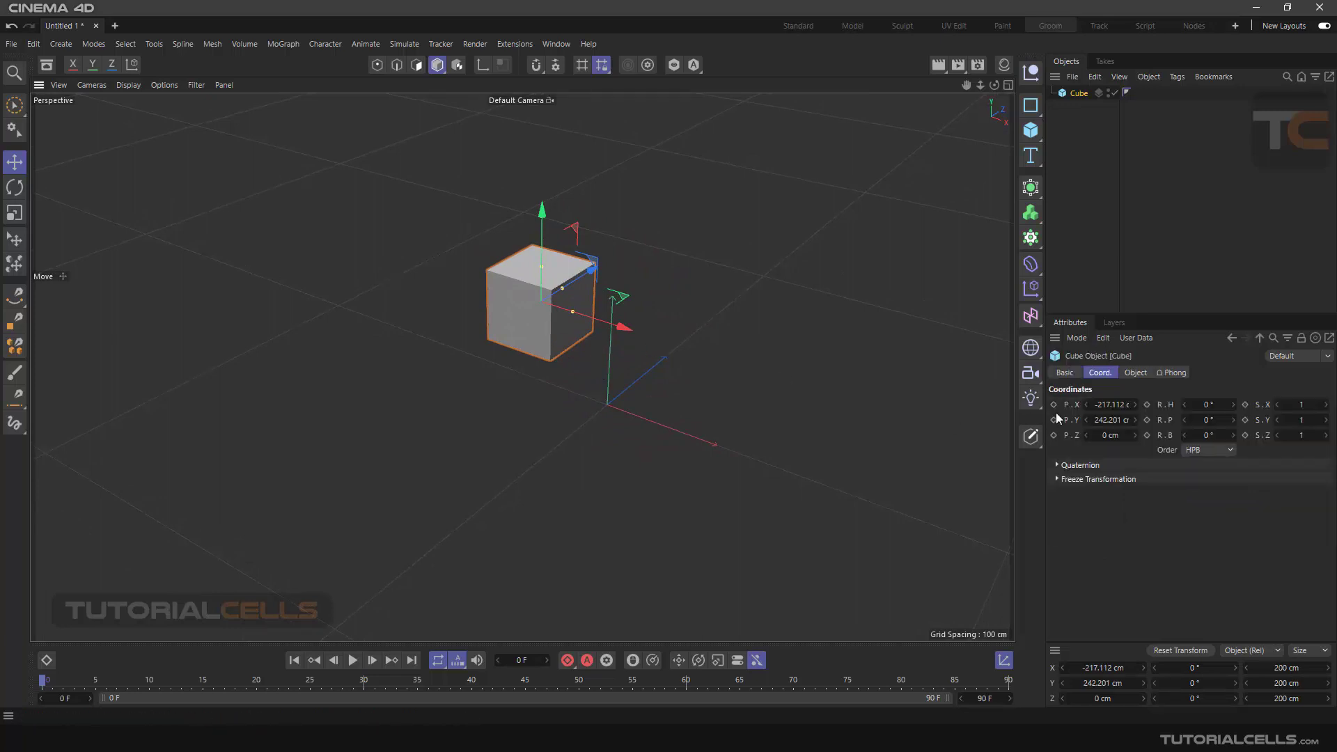
click(1135, 373)
click(1100, 373)
drag(1091, 403, 1059, 407)
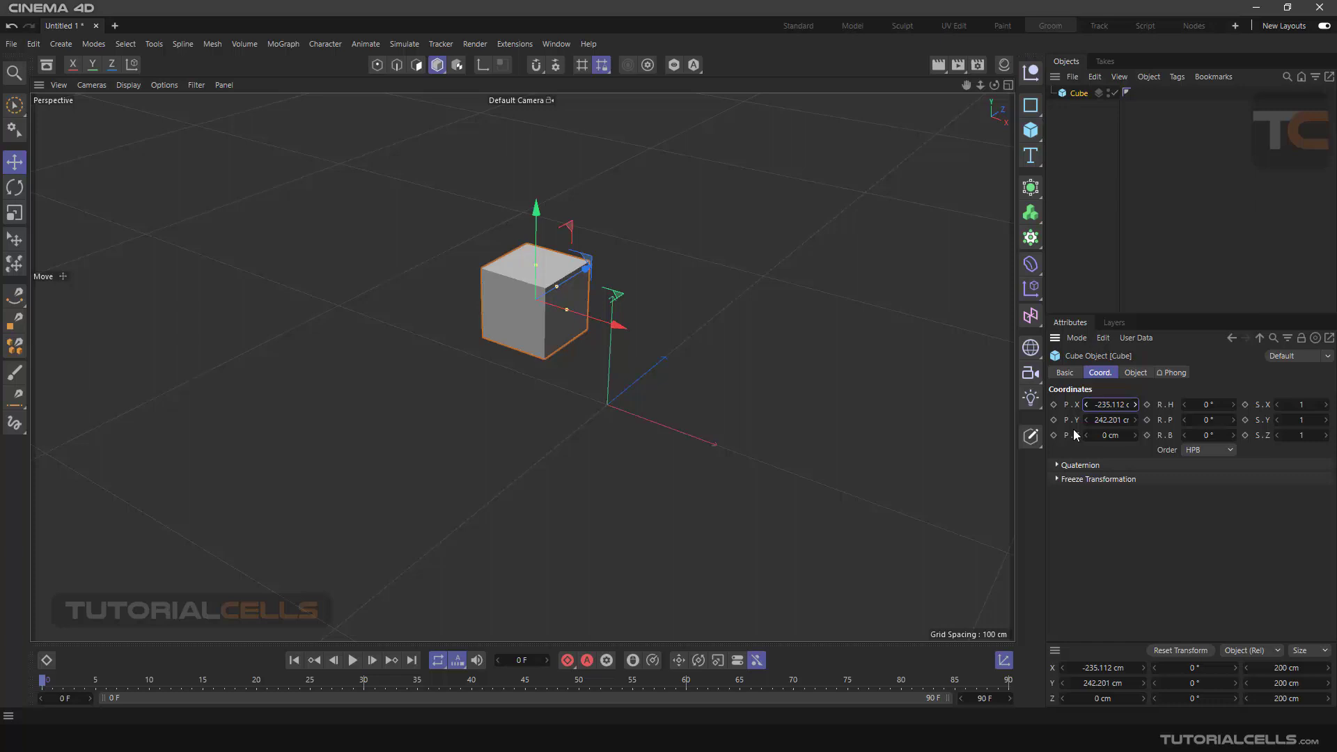
drag(1102, 420, 1102, 436)
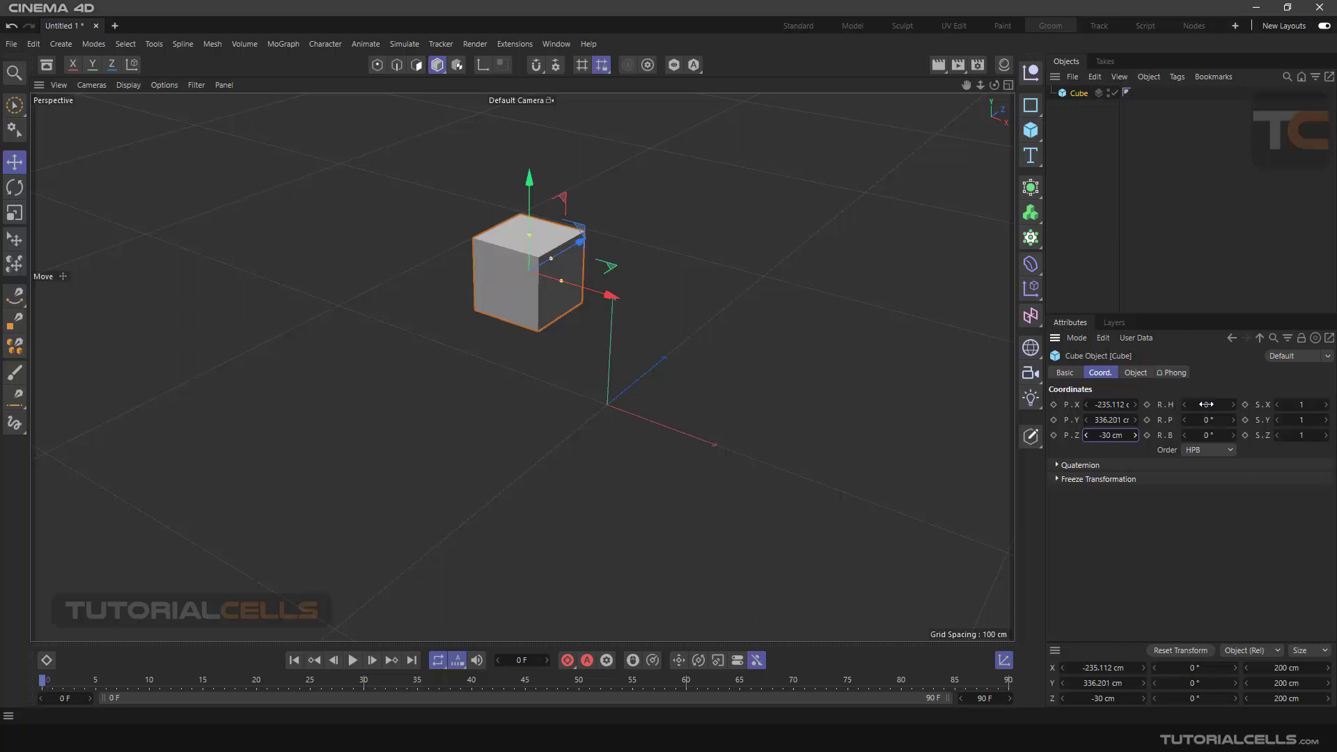
Scrub the heading and pitch rotations, then undo them so all rotations return to 0°.
drag(1206, 404, 1220, 437)
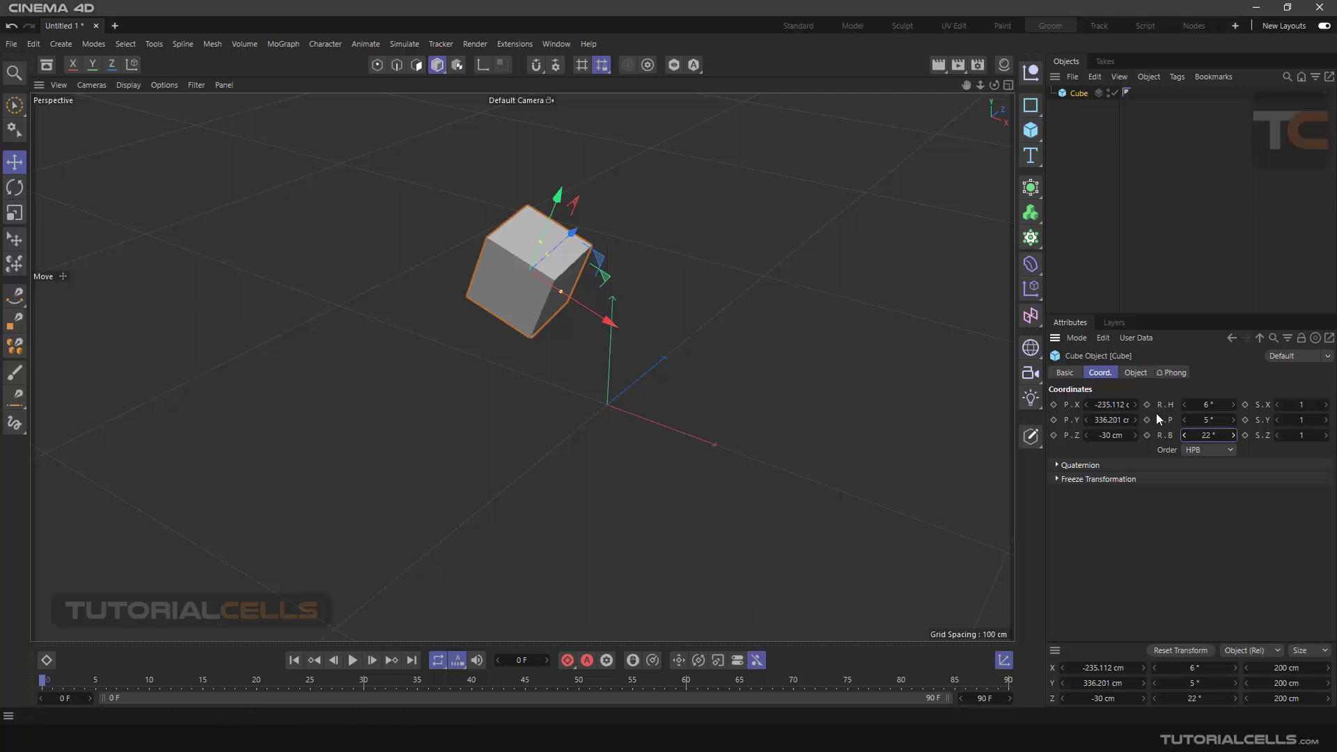
key(ctrl+z)
key(ctrl+z)
key(ctrl+z)
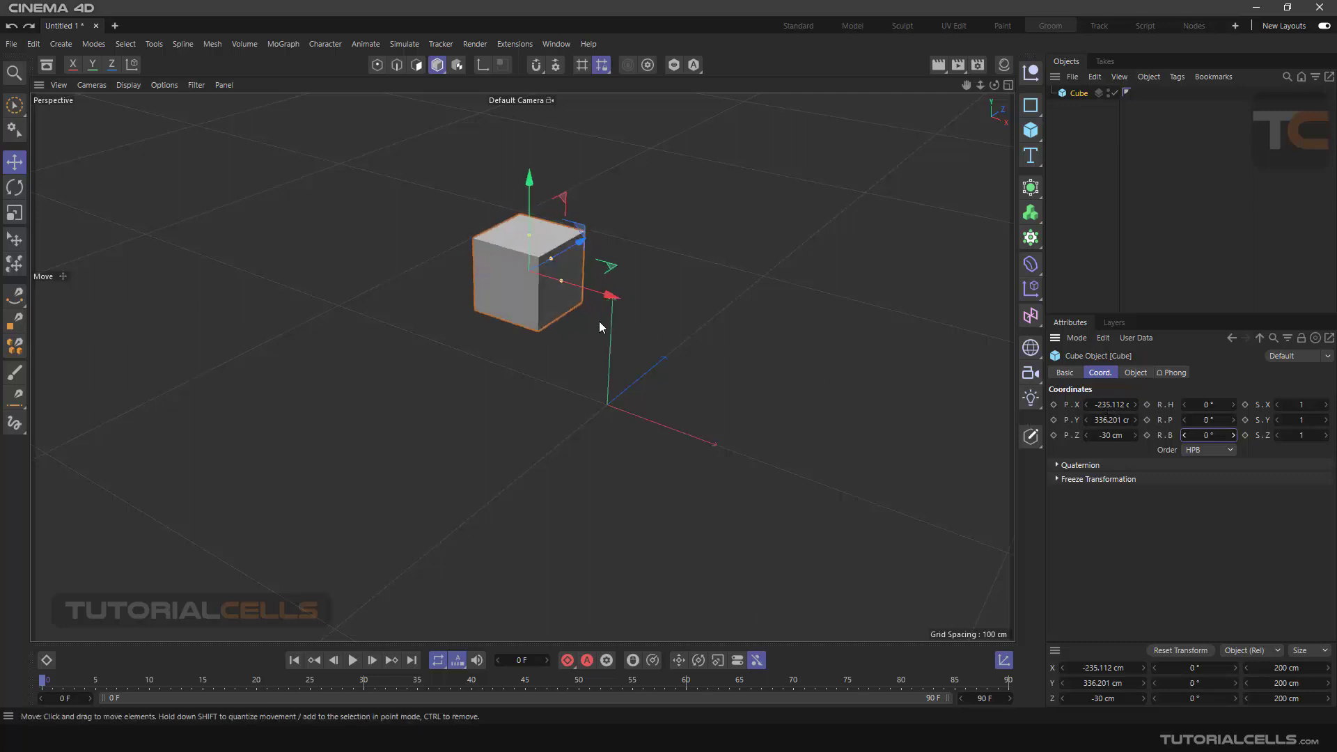
click(14, 212)
Scale the cube uniformly, then stretch it separately along X, Y and Z.
scroll(426, 322, up, 3)
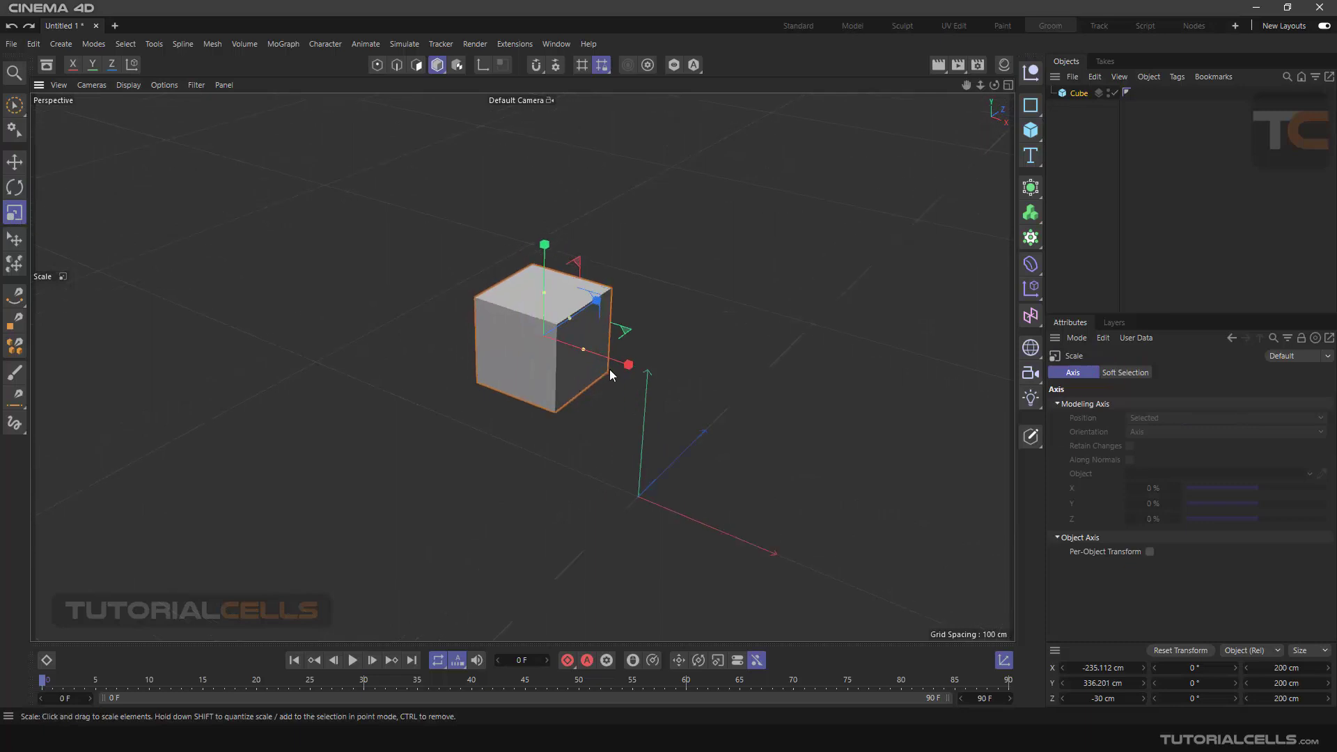
mouse_move(610, 375)
mouse_down()
mouse_move(629, 364)
mouse_move(728, 393)
mouse_move(692, 382)
mouse_move(612, 398)
mouse_move(718, 380)
mouse_move(625, 392)
mouse_up()
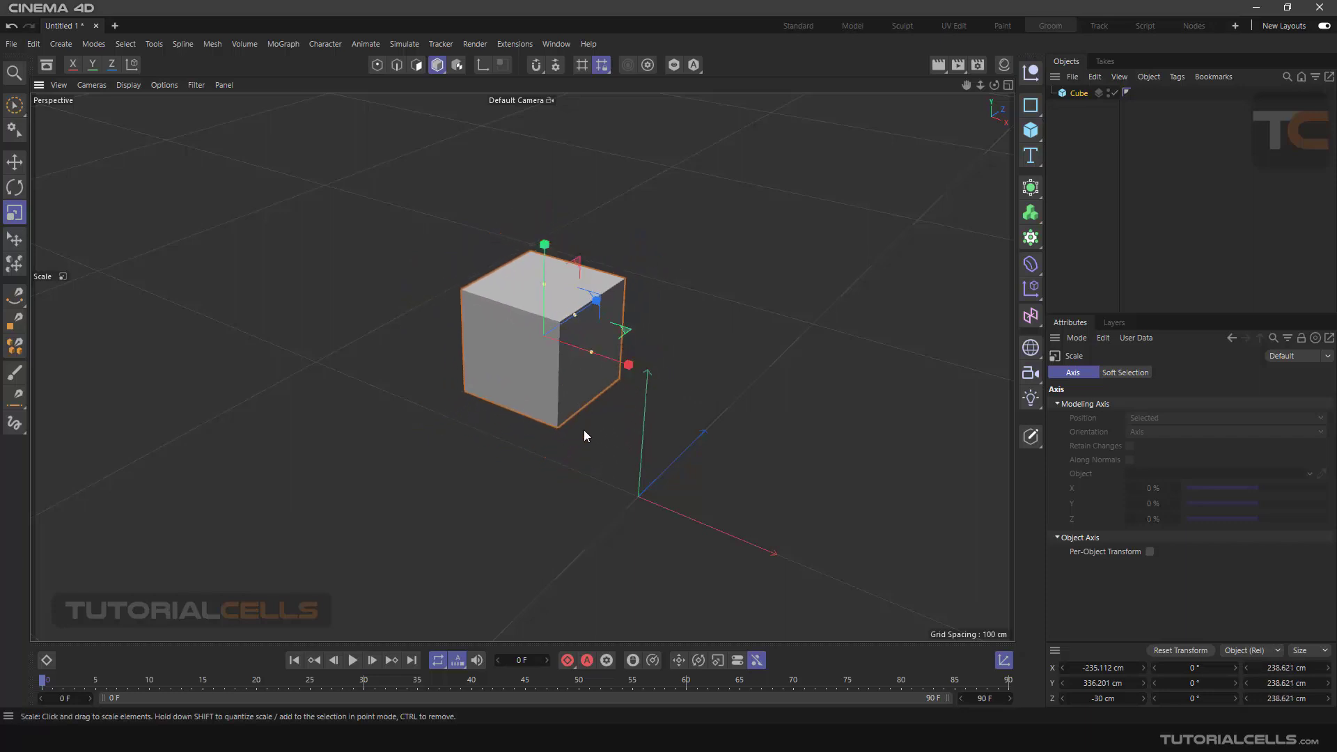
drag(627, 367, 651, 373)
drag(541, 244, 574, 223)
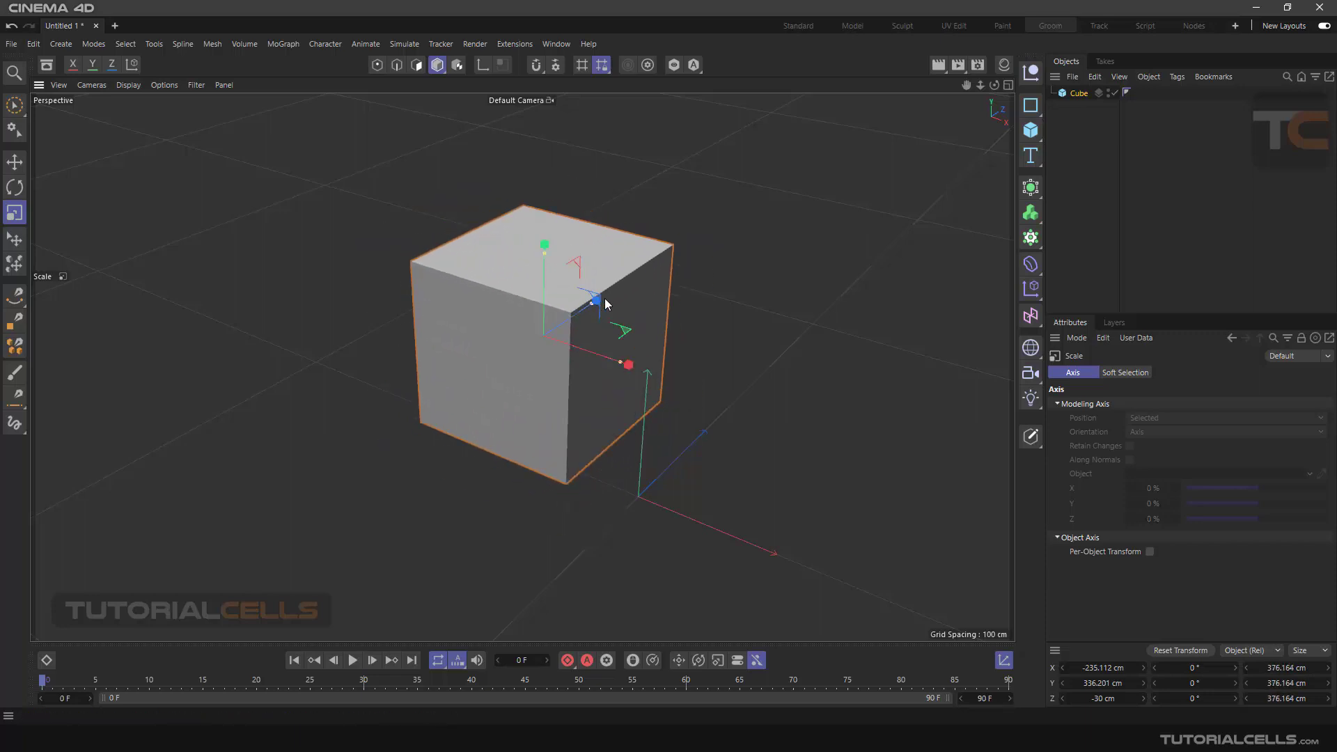
drag(605, 303, 624, 292)
Undo the Z stretch and scale the cube uniformly to 483.296 cm.
key(ctrl+z)
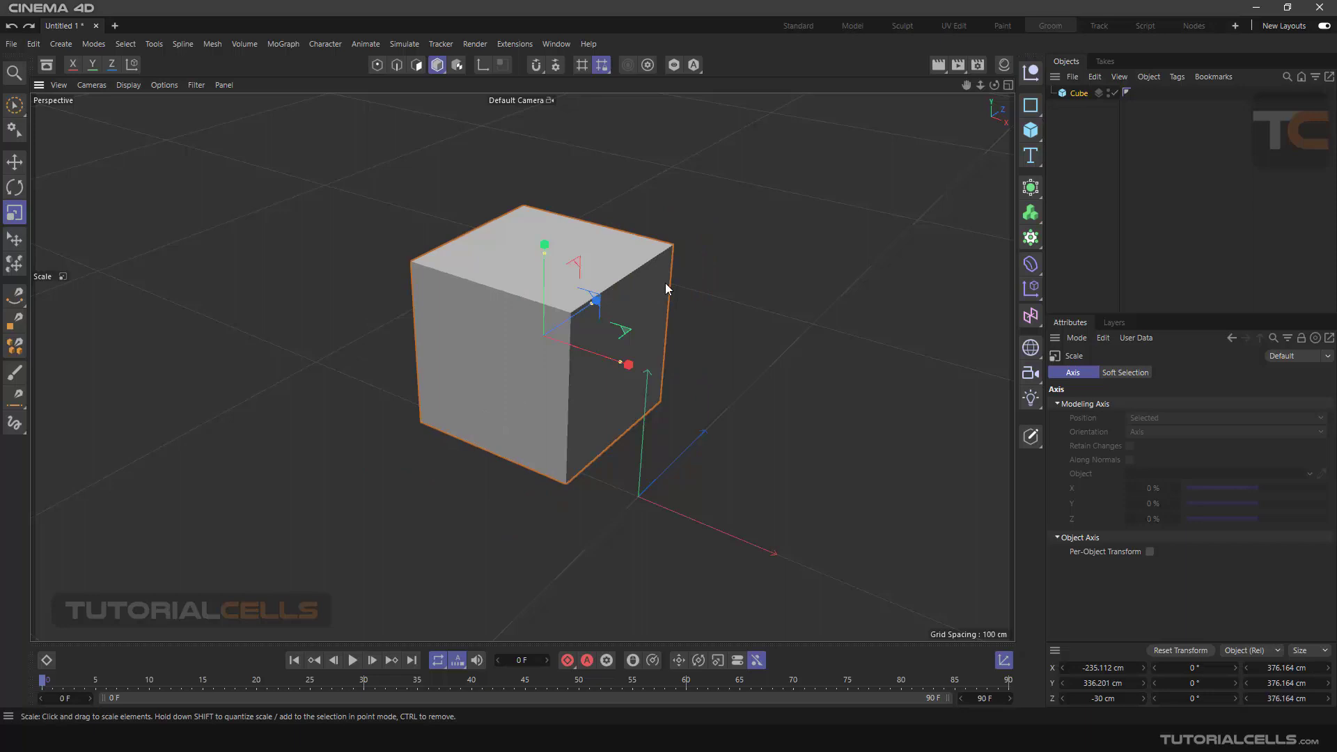
alt+drag(703, 281, 597, 290)
drag(618, 357, 641, 327)
click(1032, 137)
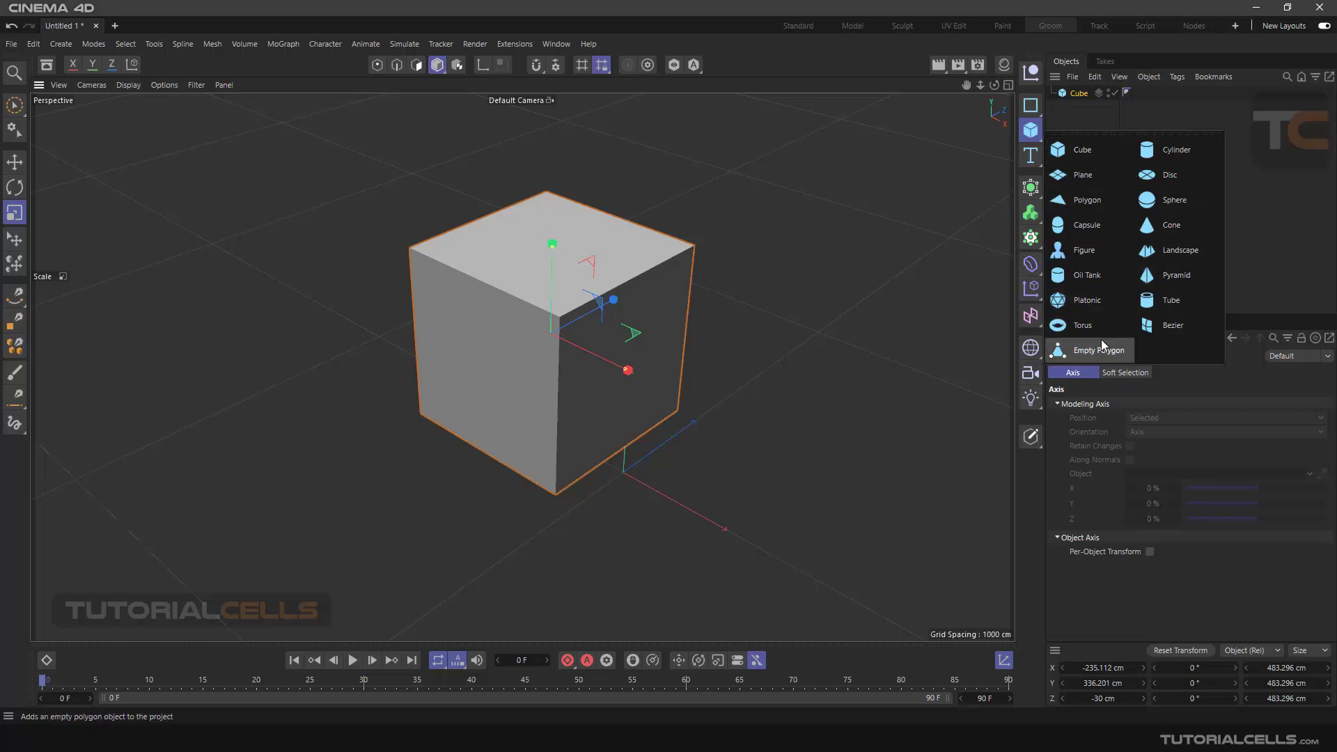
In the cube's Object tab, set Size to X 464.296, Y 494.296, Z 507.296 cm.
click(666, 312)
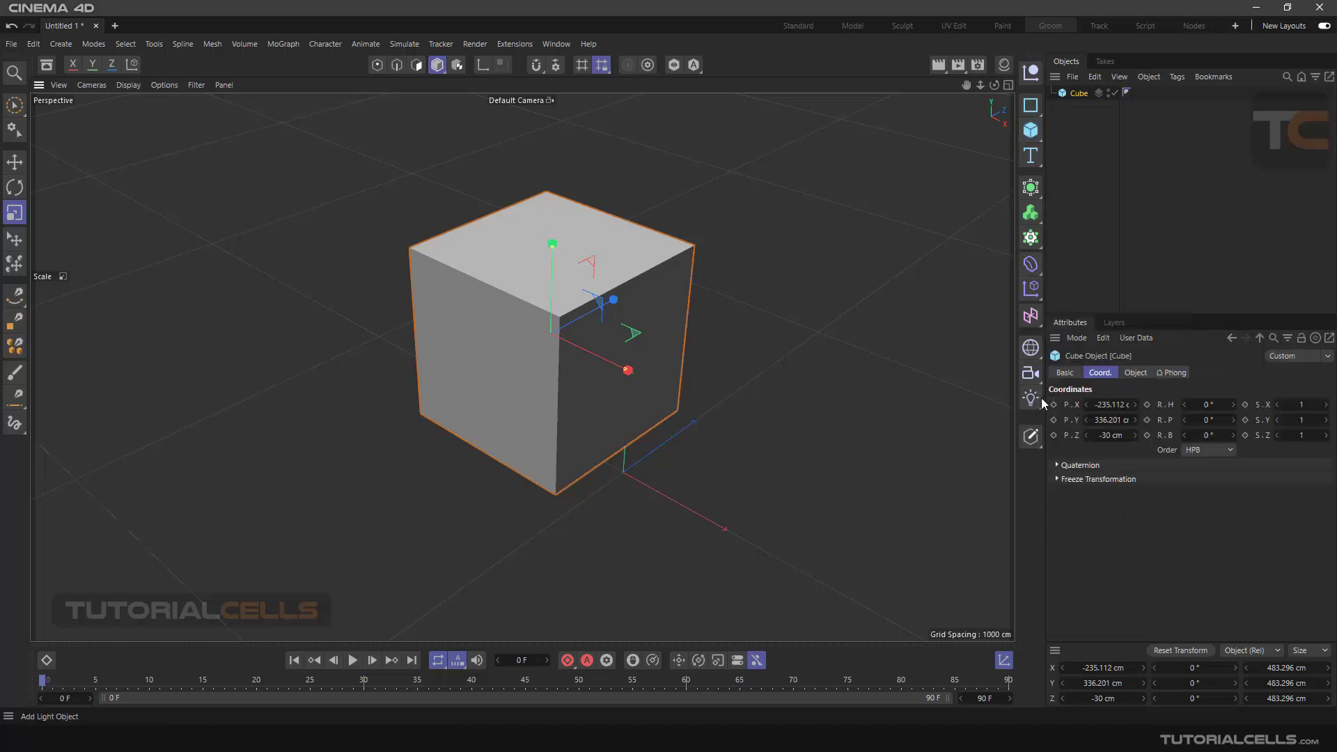
click(1135, 374)
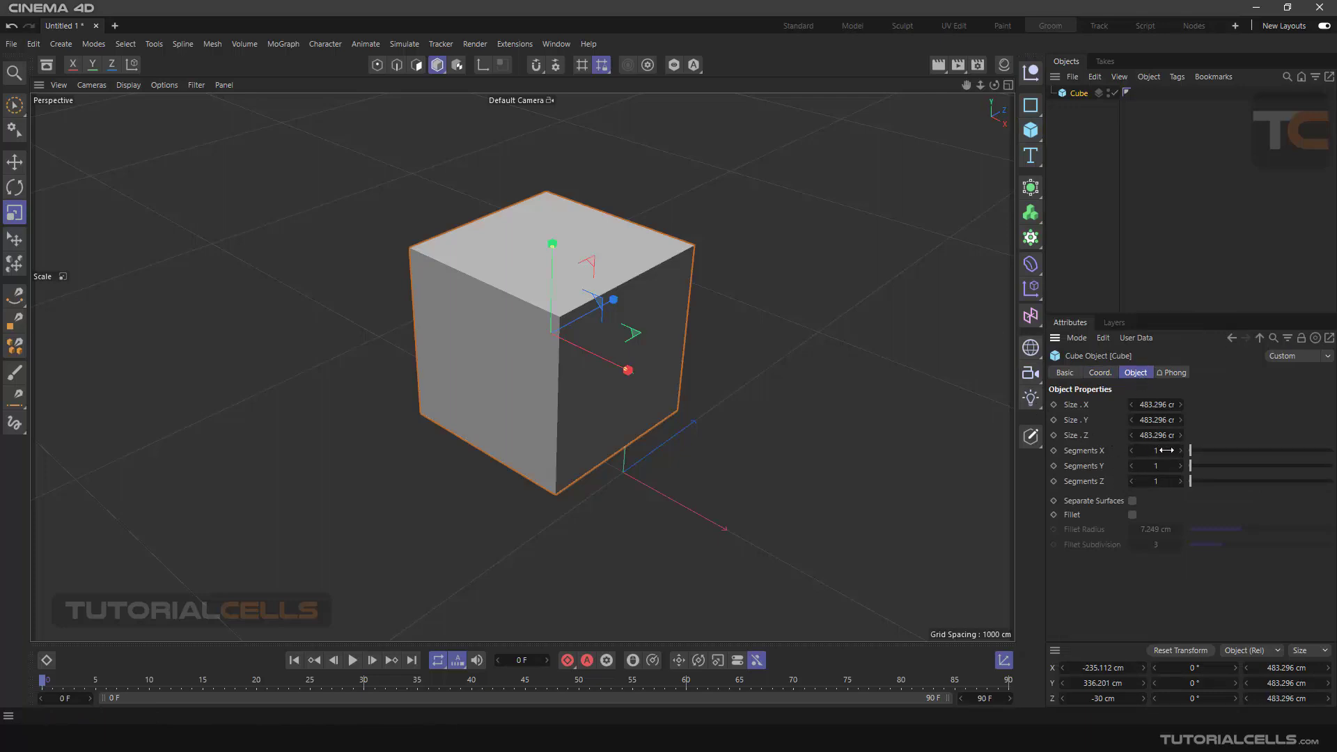
drag(1164, 443, 1151, 405)
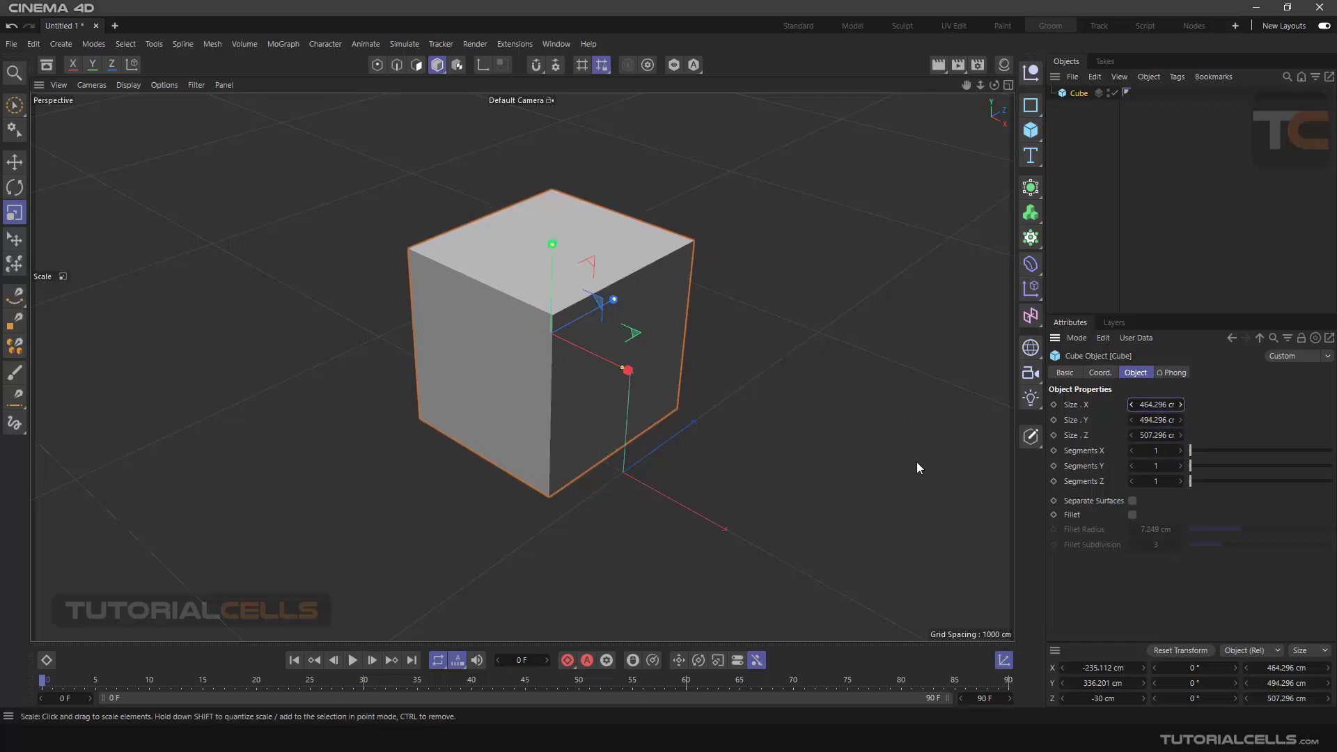
Convert the cube into an editable polygon object.
click(1032, 439)
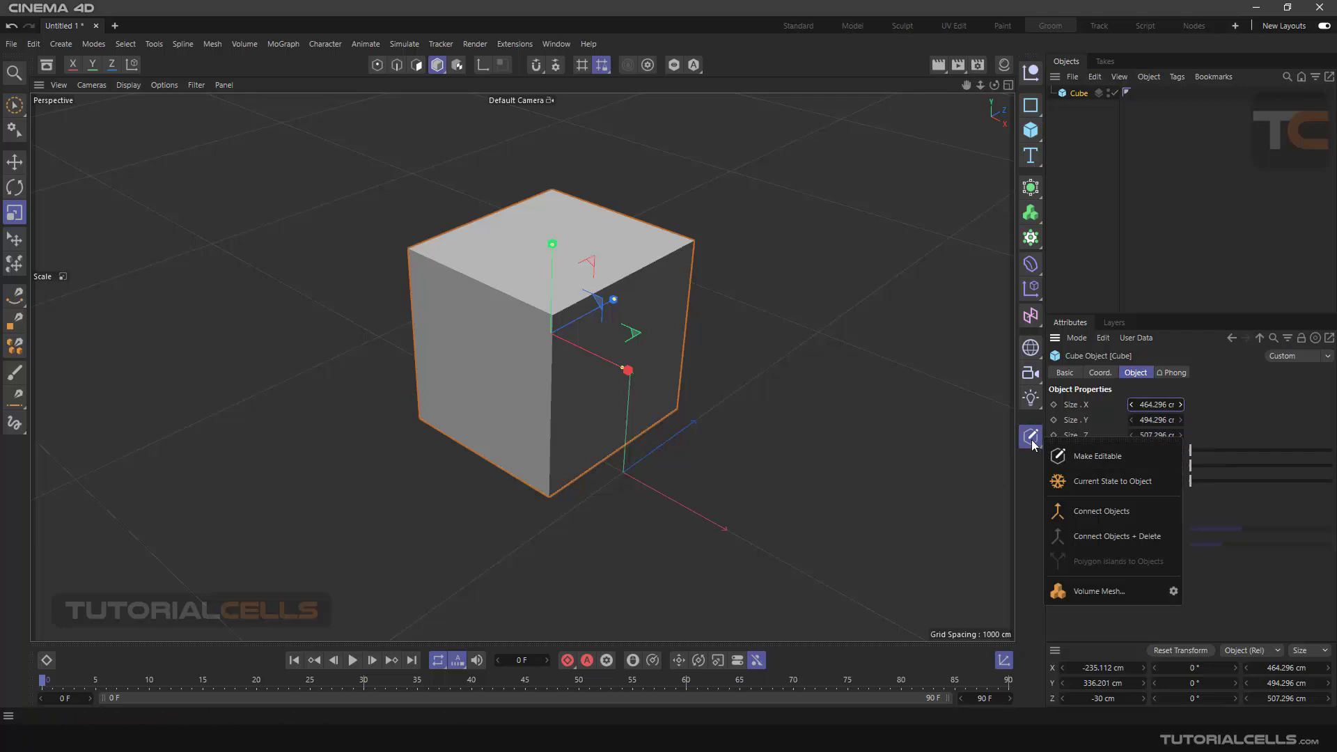
click(1031, 437)
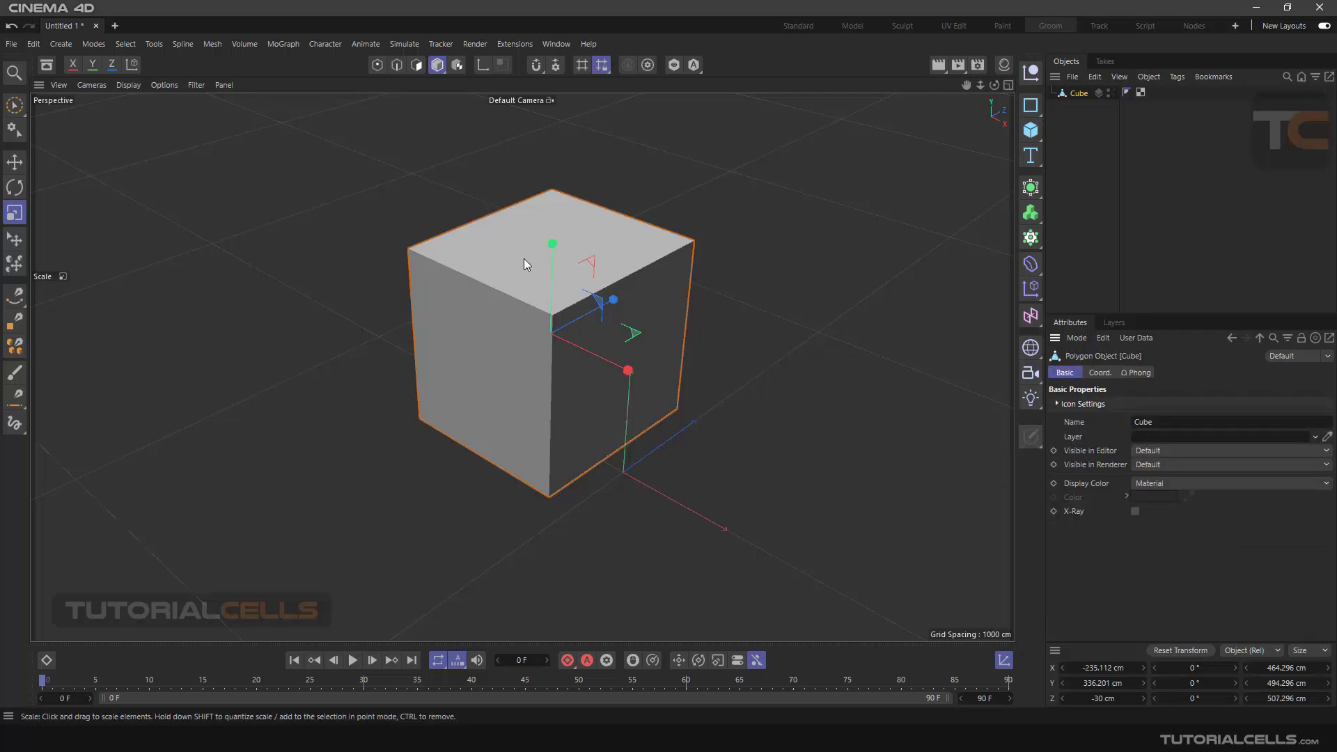
mouse_move(529, 274)
alt+mouse_down()
mouse_move(538, 315)
mouse_move(512, 258)
alt+mouse_up()
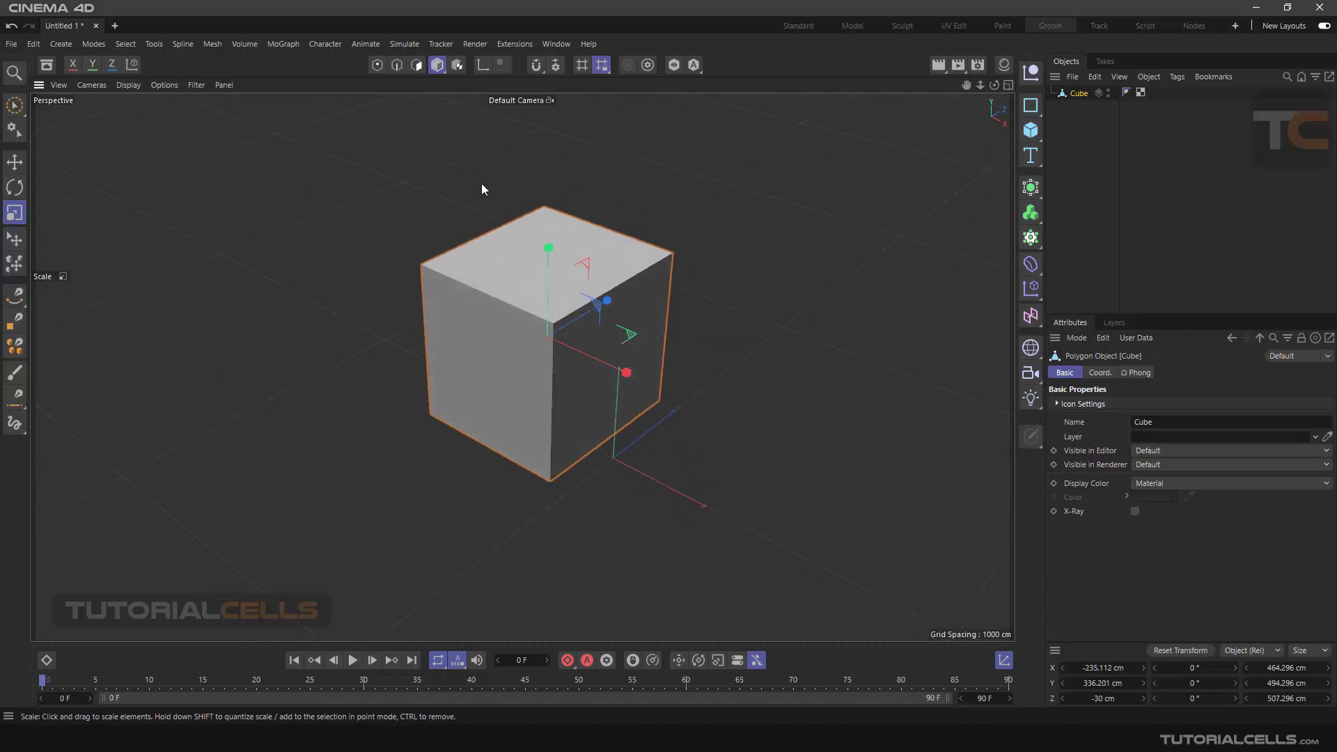
Cycle through Polygons, Edges and Points modes, then return to Model mode.
click(418, 71)
click(397, 65)
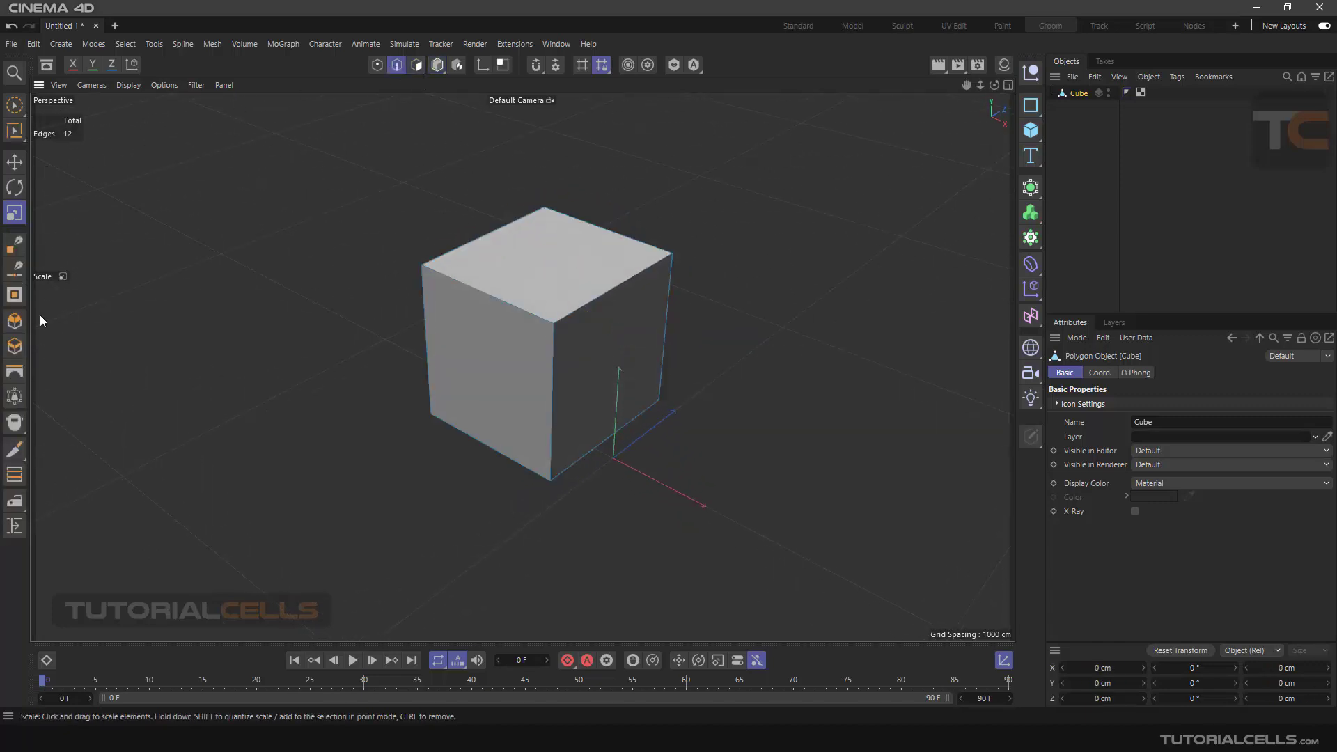
click(377, 65)
click(397, 67)
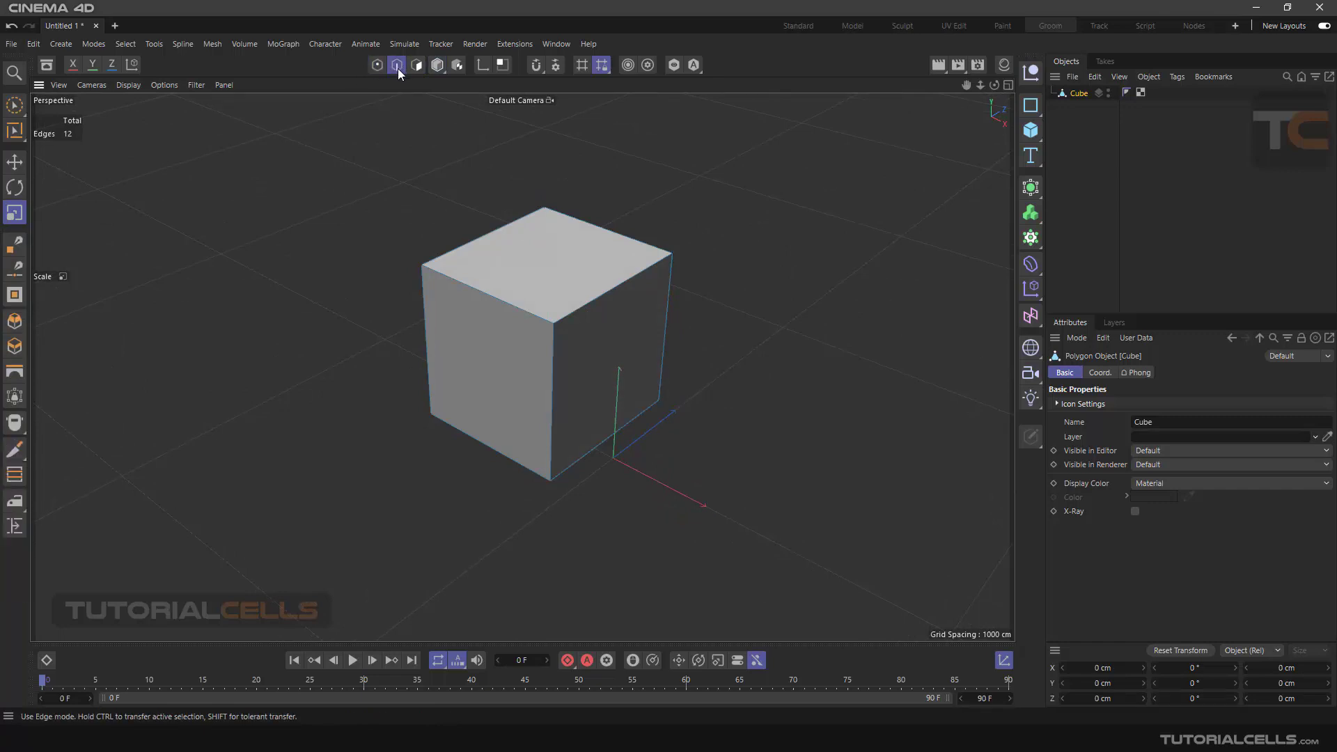
click(413, 66)
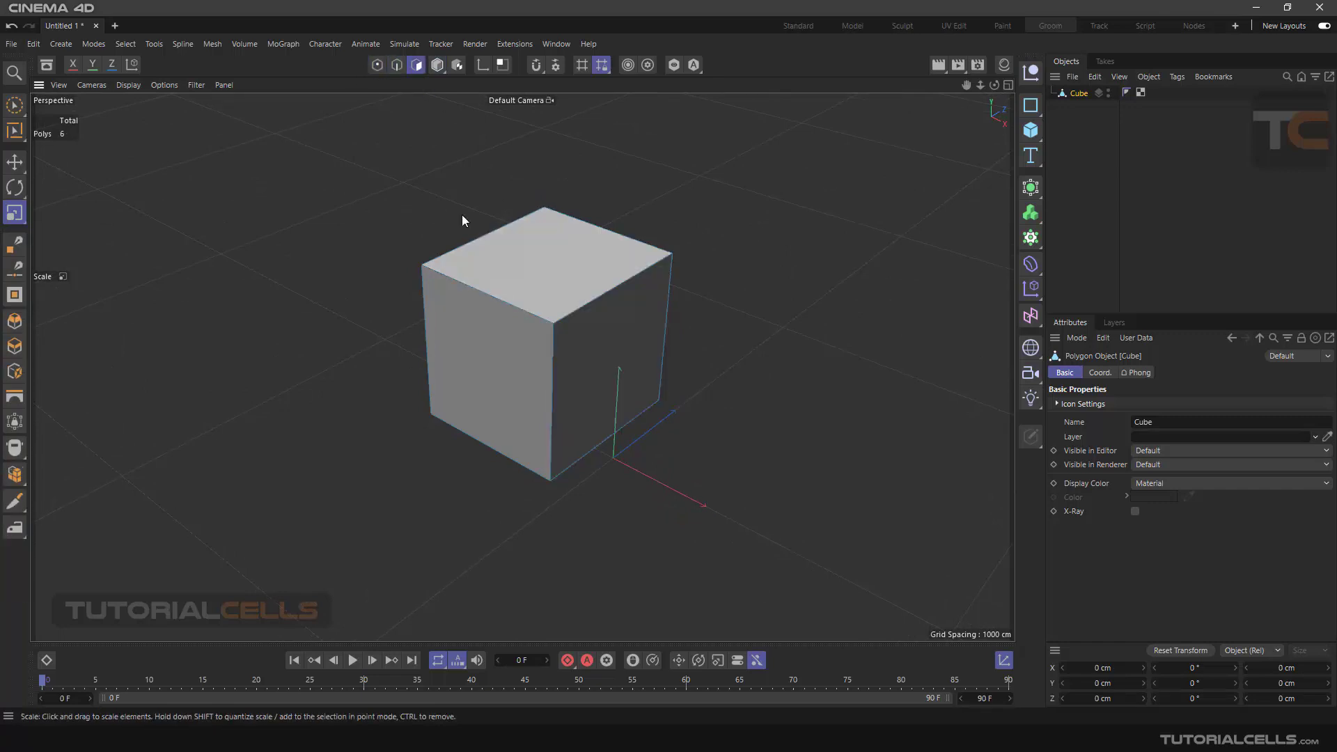
click(437, 68)
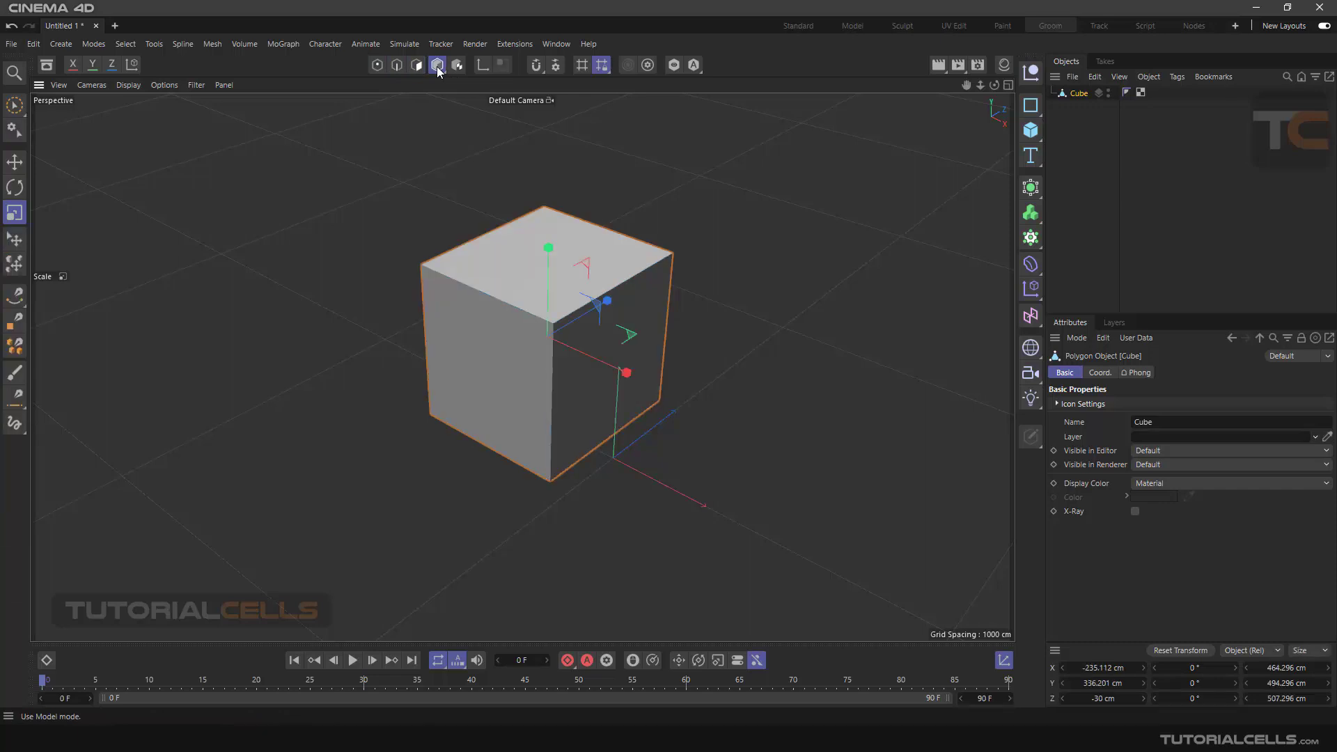
Scale the cube non-uniformly, widening it along X, adjusting Z depth and flattening it along Y.
click(19, 215)
drag(627, 369, 823, 427)
drag(598, 350, 662, 363)
mouse_move(612, 303)
mouse_down()
mouse_move(692, 257)
mouse_move(613, 308)
mouse_up()
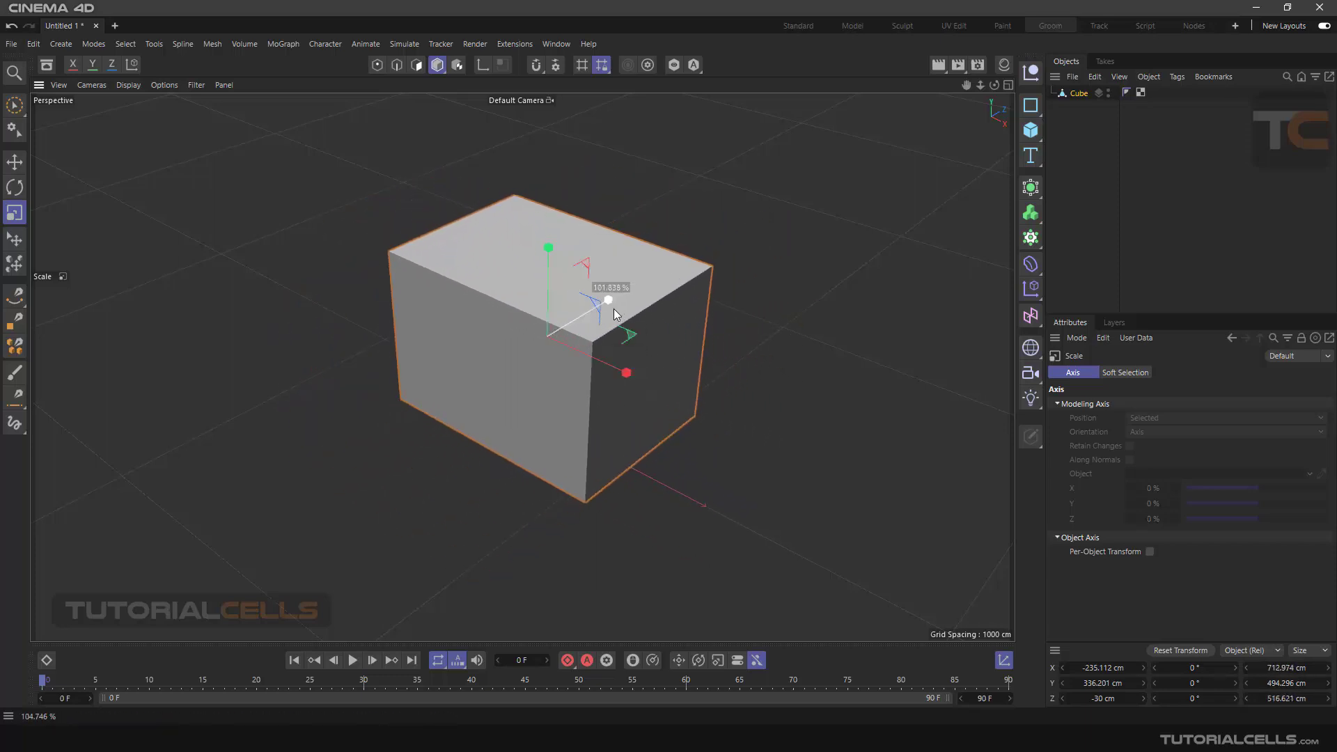
drag(549, 249, 555, 269)
mouse_move(625, 367)
mouse_down()
mouse_move(596, 359)
mouse_move(609, 356)
mouse_up()
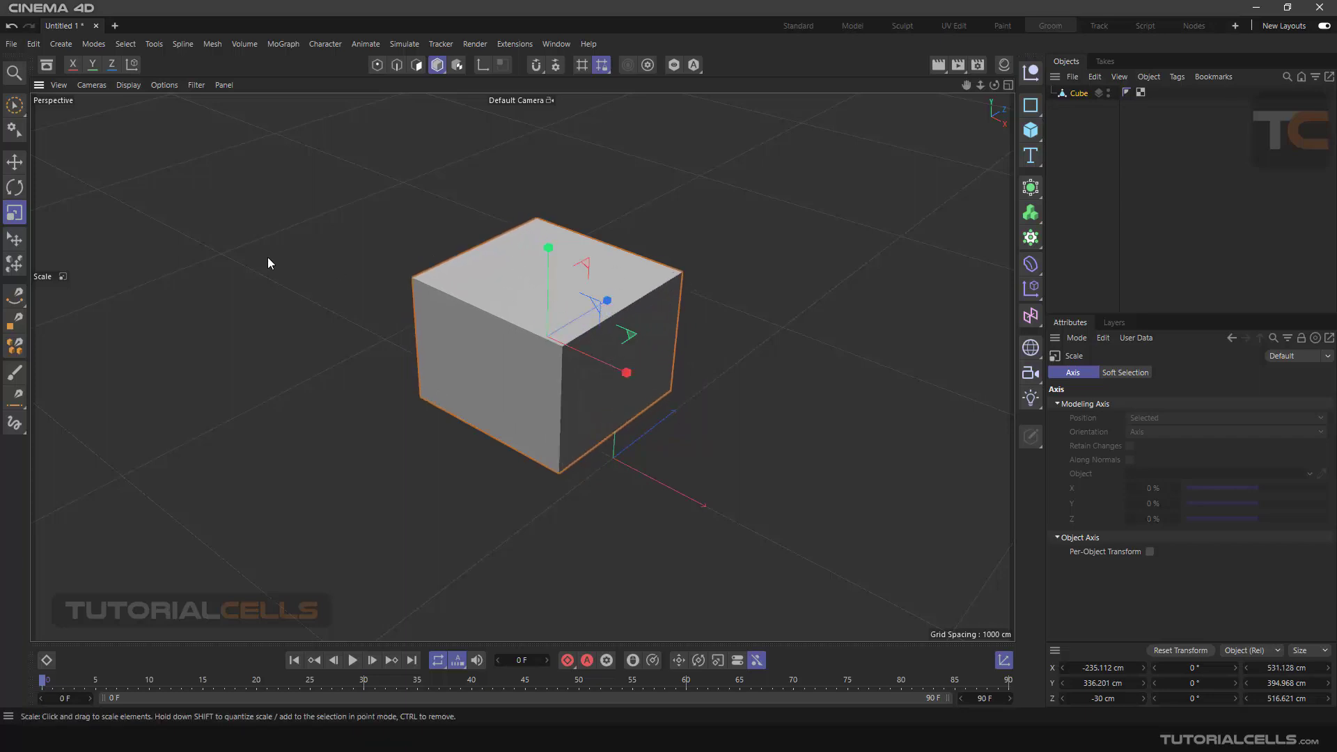
mouse_move(440, 290)
alt+mouse_down()
mouse_move(447, 264)
mouse_move(453, 291)
alt+mouse_up()
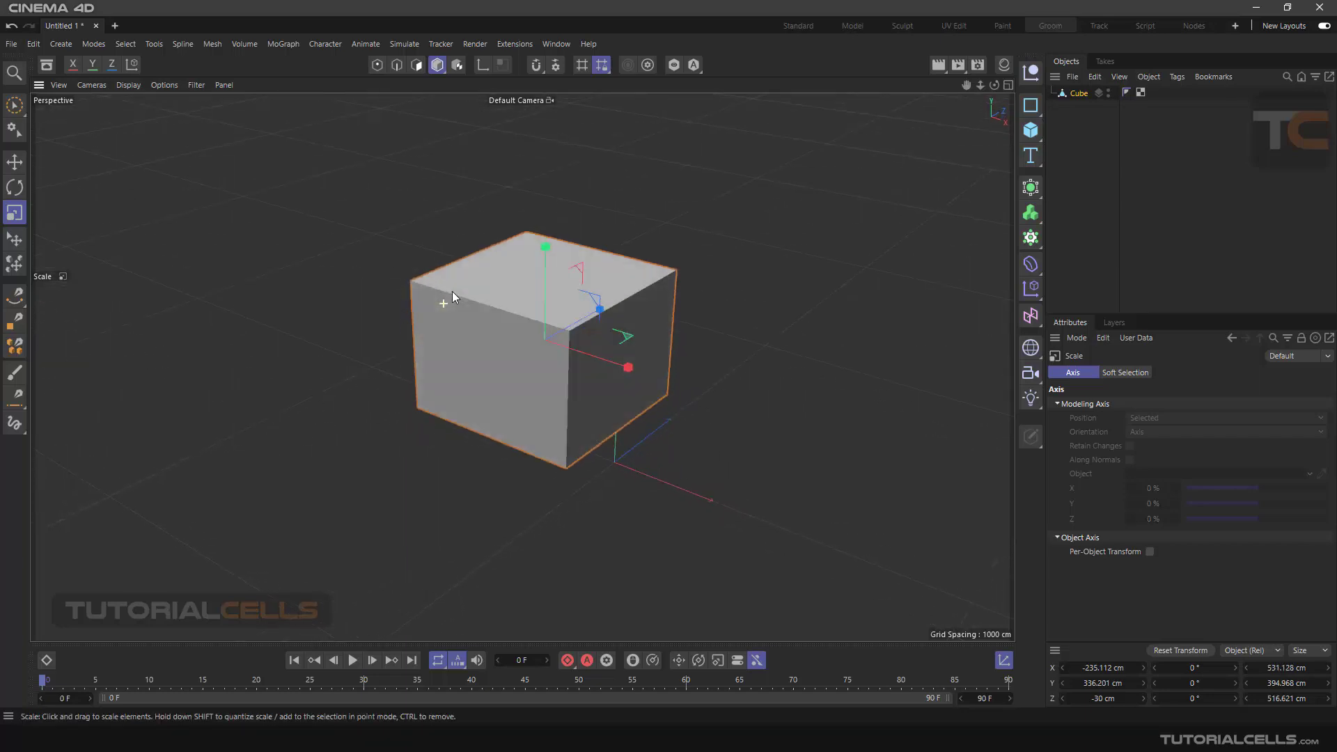
Replace the stretched cube with a new Cube, duplicate it, add a third, and spread them apart.
key(e)
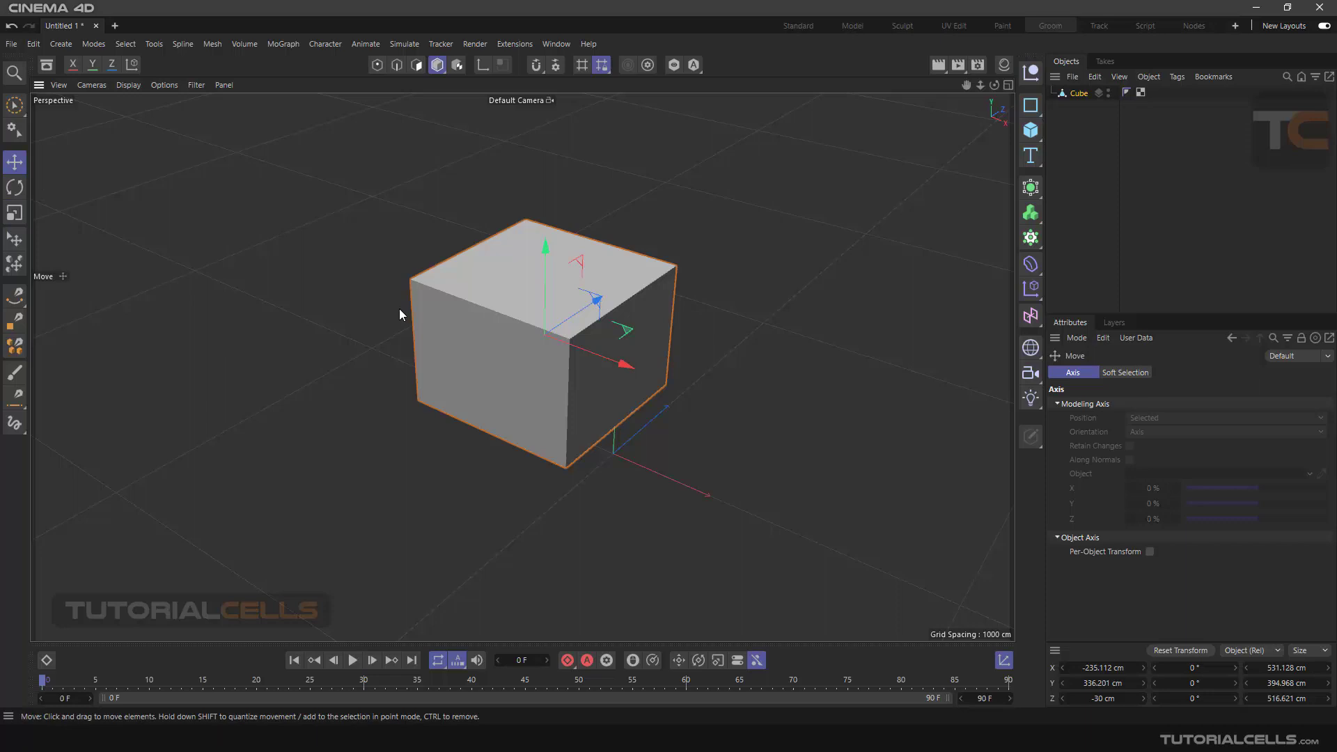
key(Delete)
click(1031, 131)
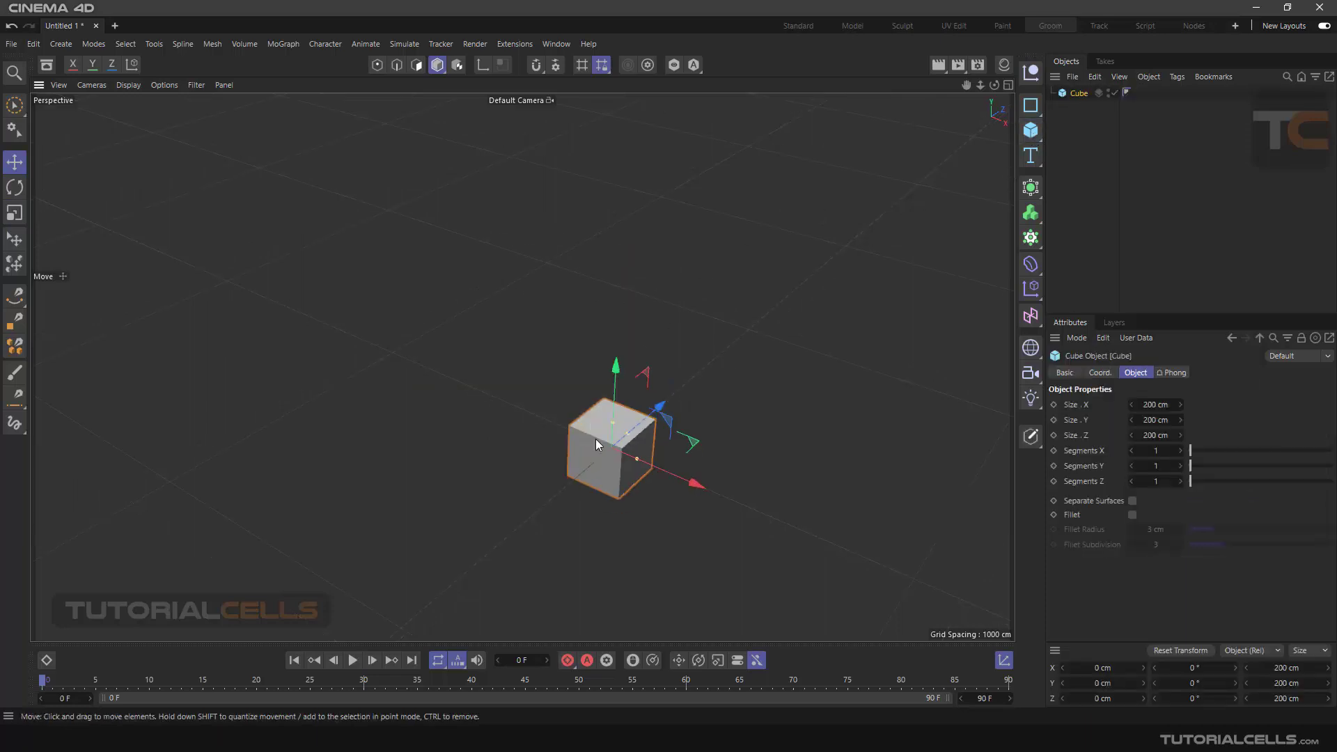
ctrl+drag(696, 443, 595, 372)
drag(691, 442, 719, 279)
click(1031, 131)
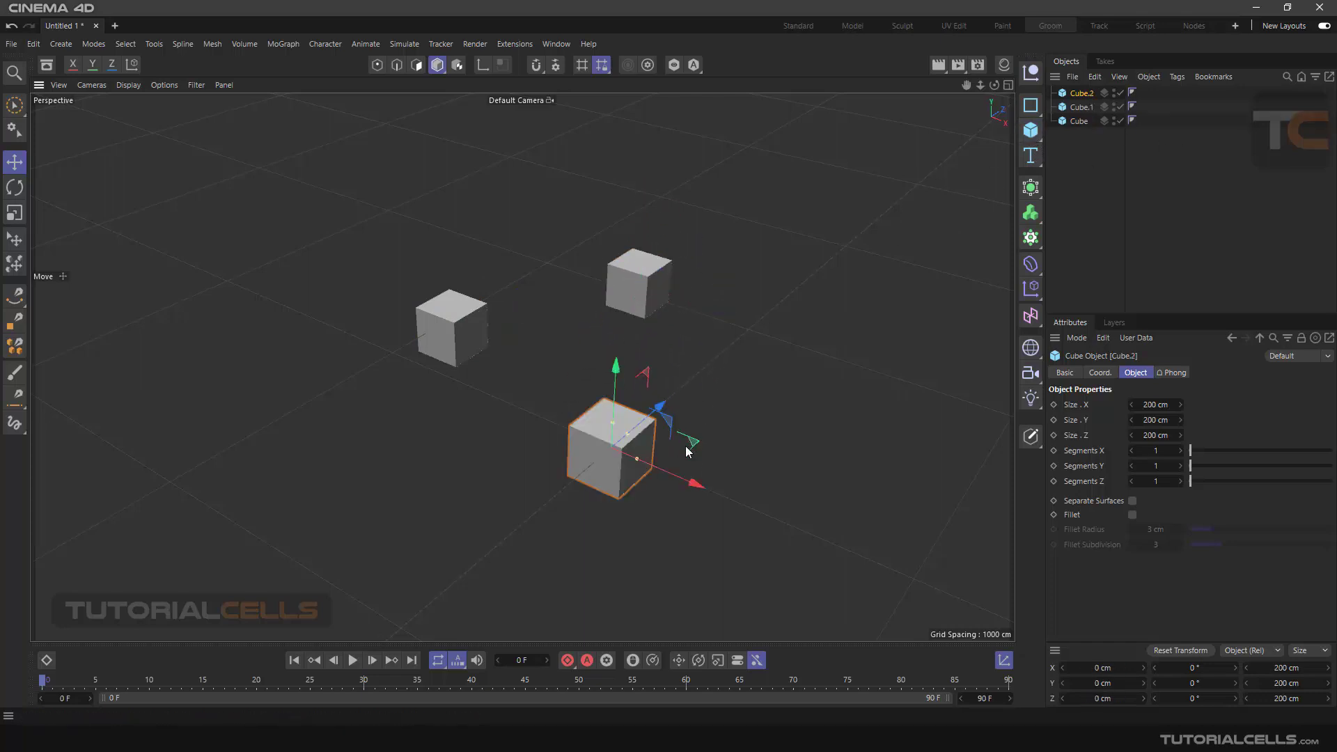
drag(686, 448, 745, 414)
Select the top and lower-right cubes together.
alt+drag(586, 397, 734, 323)
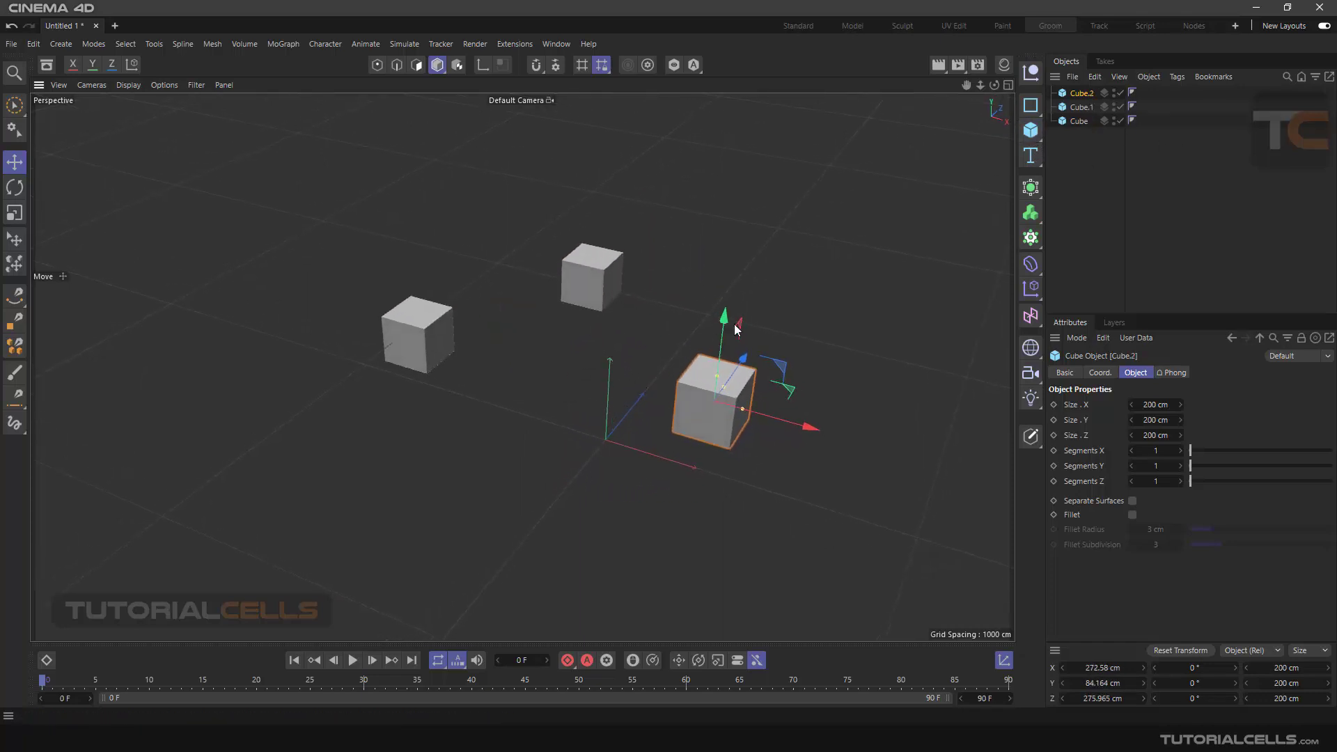
click(592, 277)
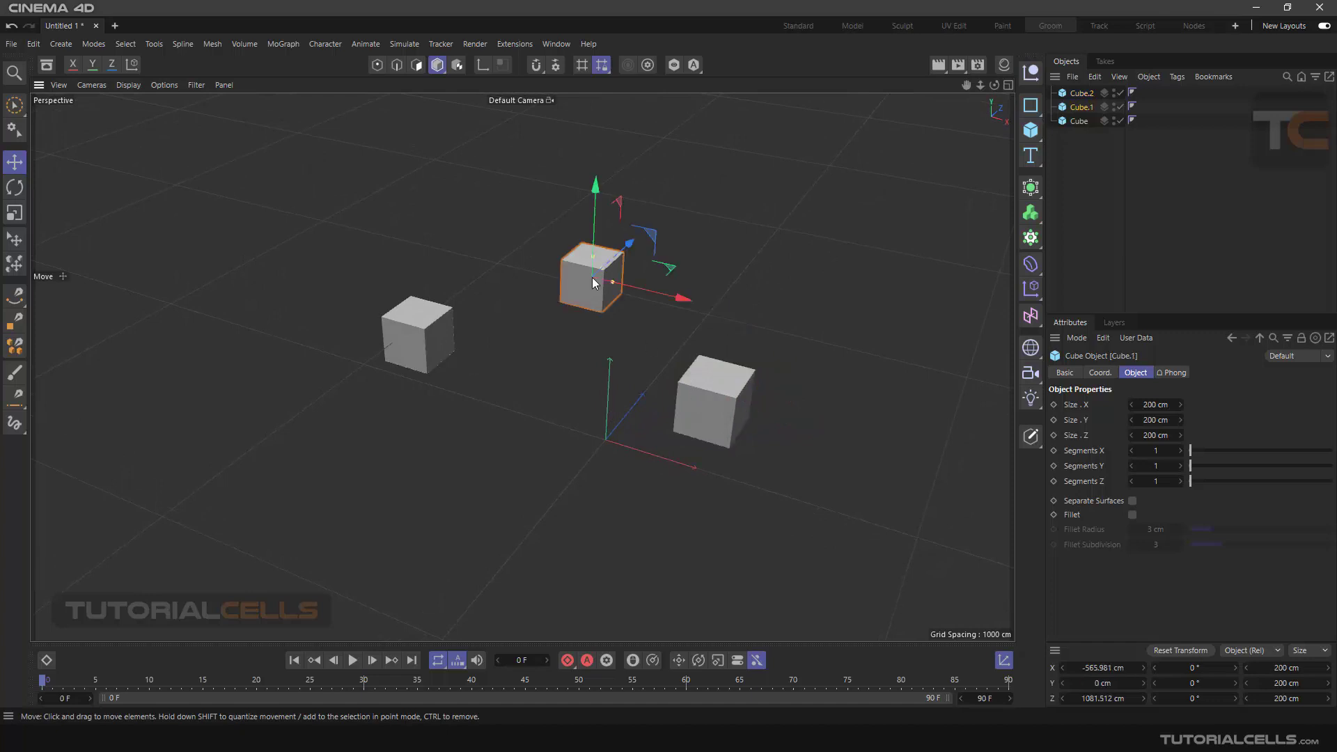
click(687, 402)
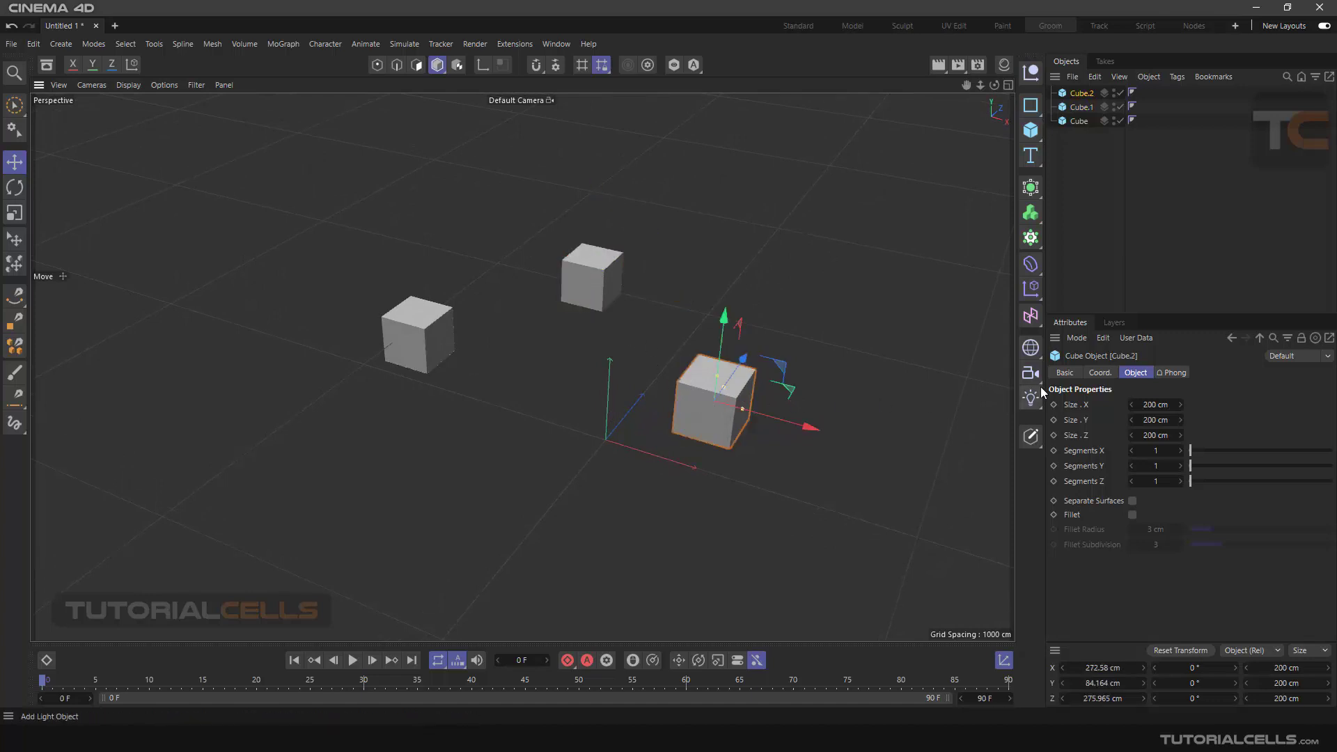
shift+click(599, 281)
alt+drag(573, 310, 491, 320)
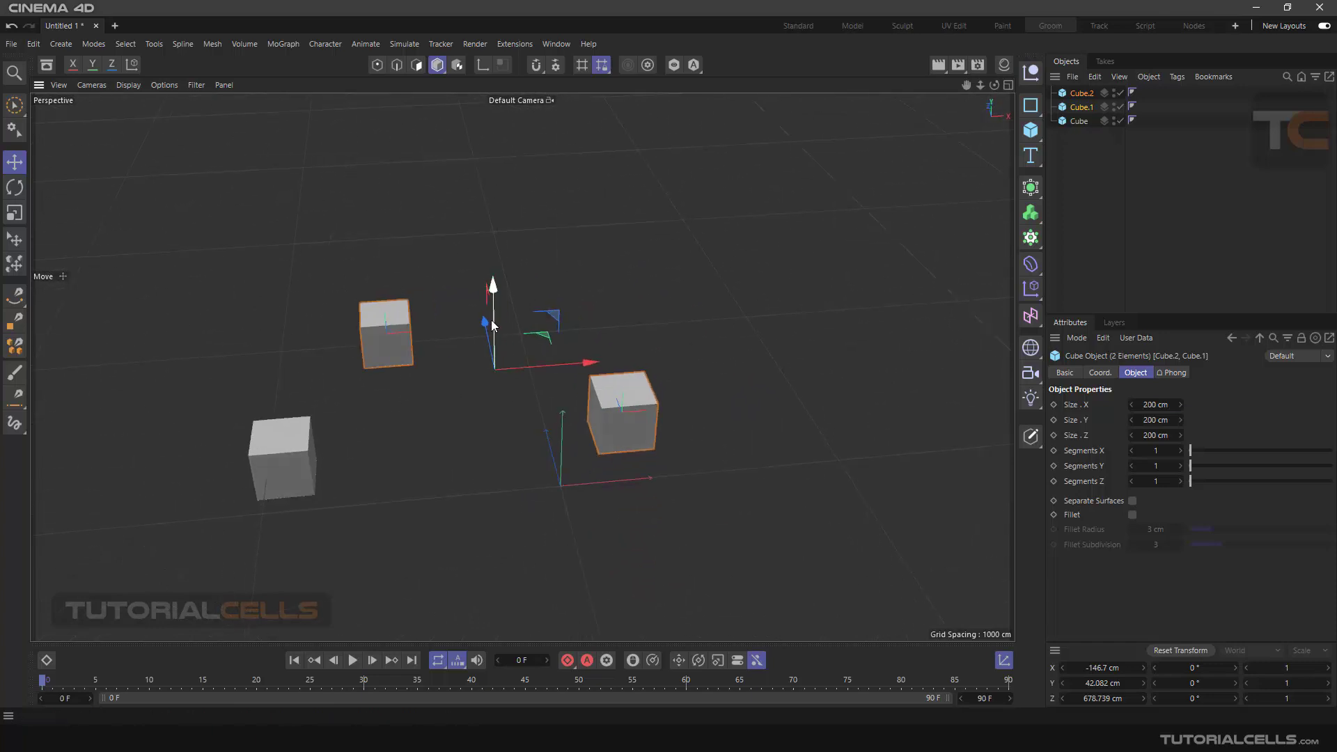
Nudge the front cube slightly to a new position.
shift+click(308, 441)
alt+drag(461, 436, 353, 414)
alt+drag(522, 352, 519, 383)
click(645, 476)
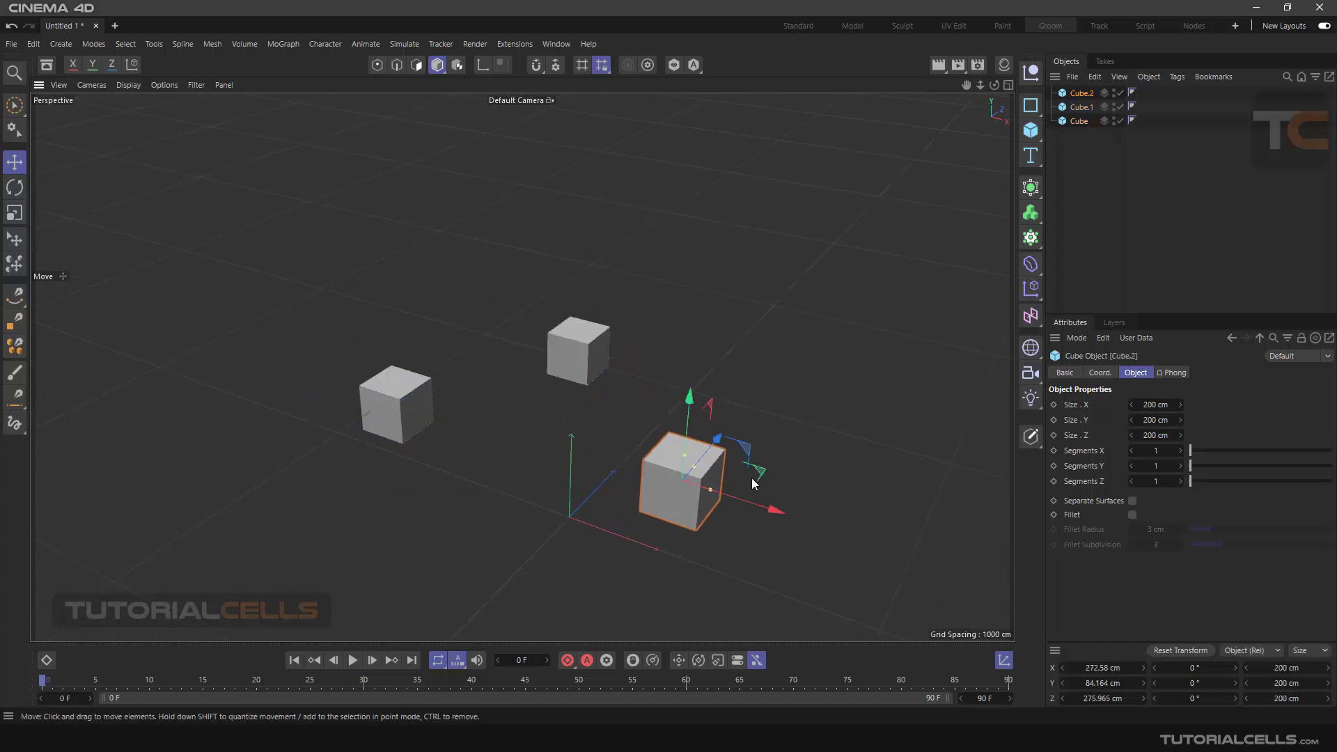
mouse_move(644, 476)
mouse_down()
mouse_move(664, 452)
mouse_move(629, 483)
mouse_up()
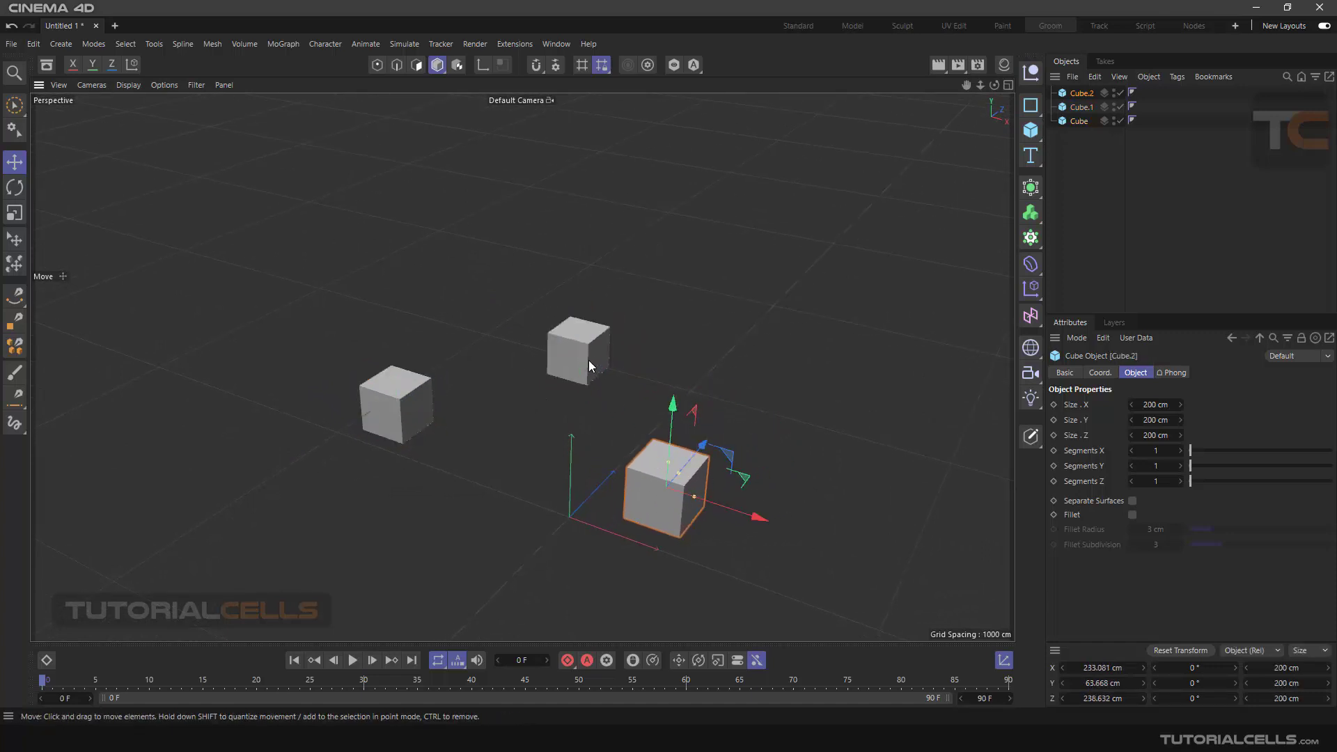
Build a two-cube selection of Cube.2 and Cube.1.
shift+click(588, 361)
alt+drag(529, 399, 708, 332)
click(637, 412)
shift+click(530, 271)
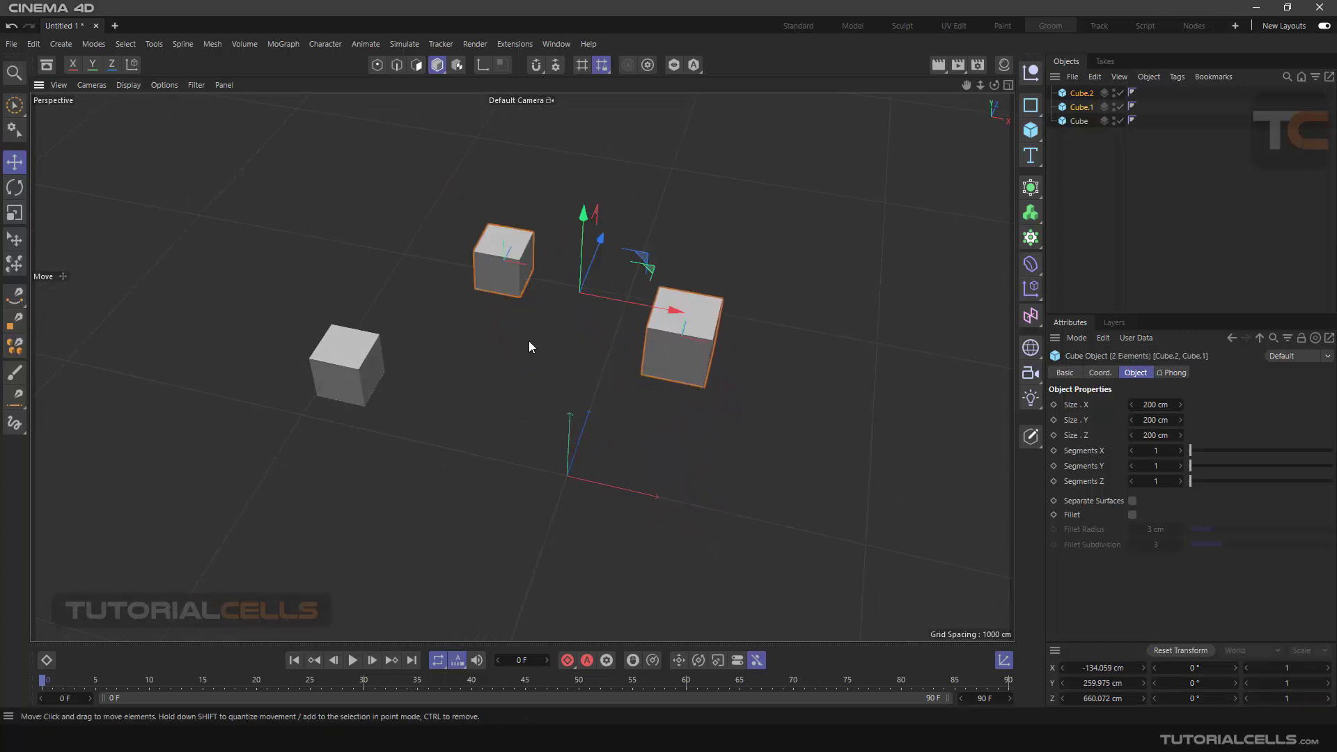
alt+drag(531, 343, 658, 456)
Select all three cubes and raise them together along the Y axis.
click(675, 374)
shift+click(575, 240)
shift+click(425, 316)
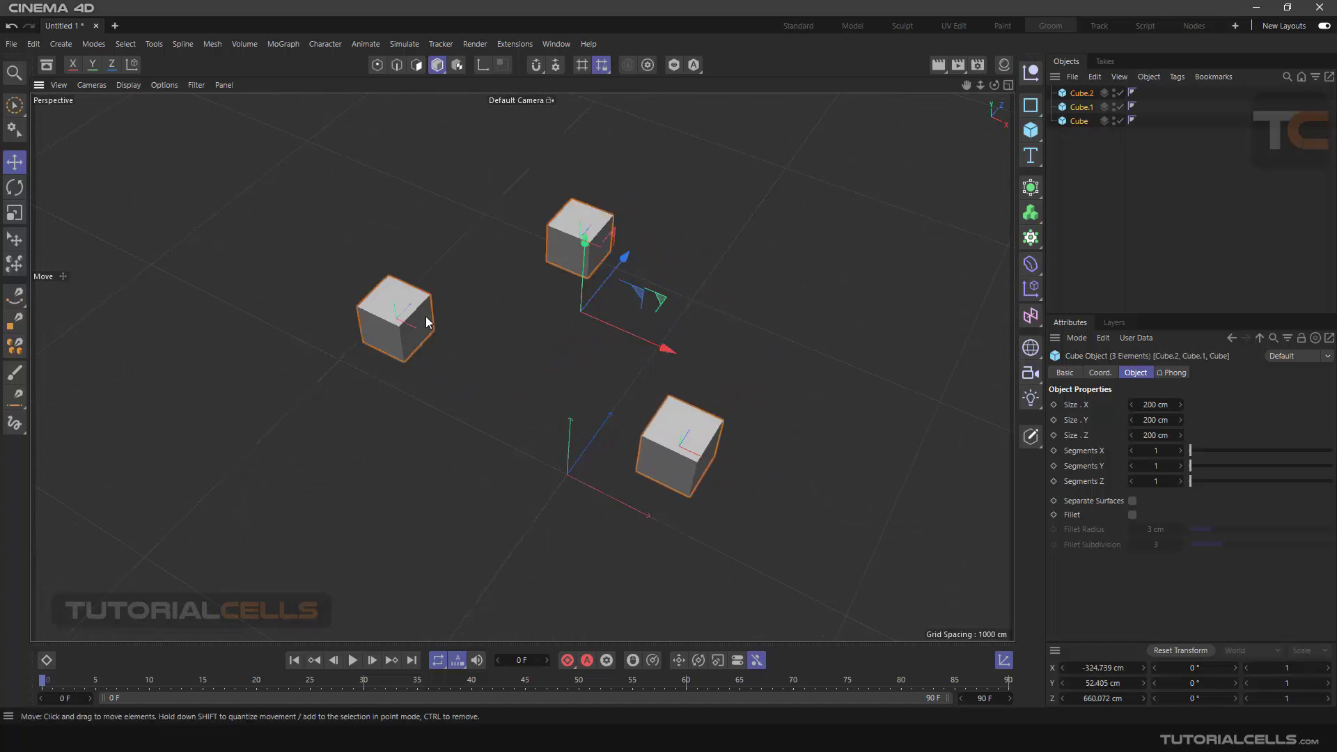
drag(586, 271, 583, 242)
Box-select the cubes in the Object Manager list.
alt+drag(542, 318, 519, 372)
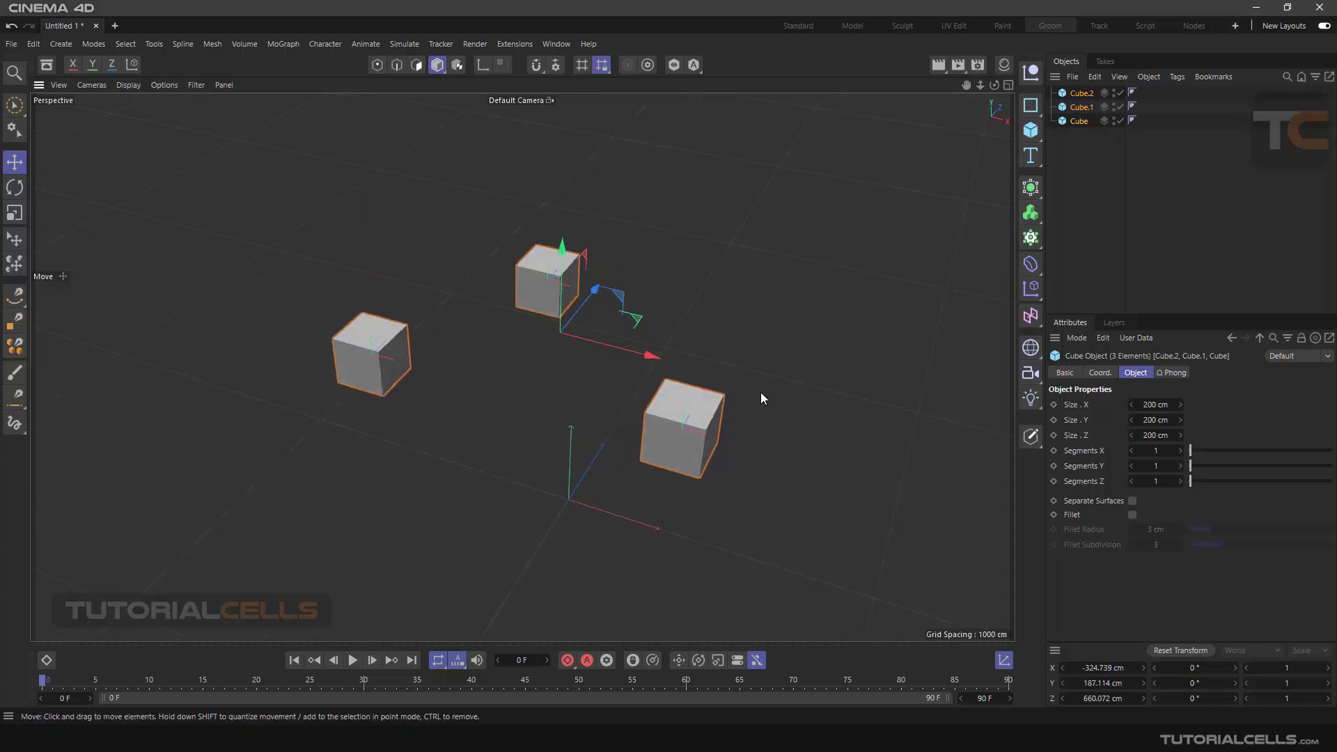
click(1091, 153)
drag(1093, 151, 1055, 88)
Practise adding and removing Cube.2, Cube.1 and Cube from the Object Manager selection.
click(1080, 134)
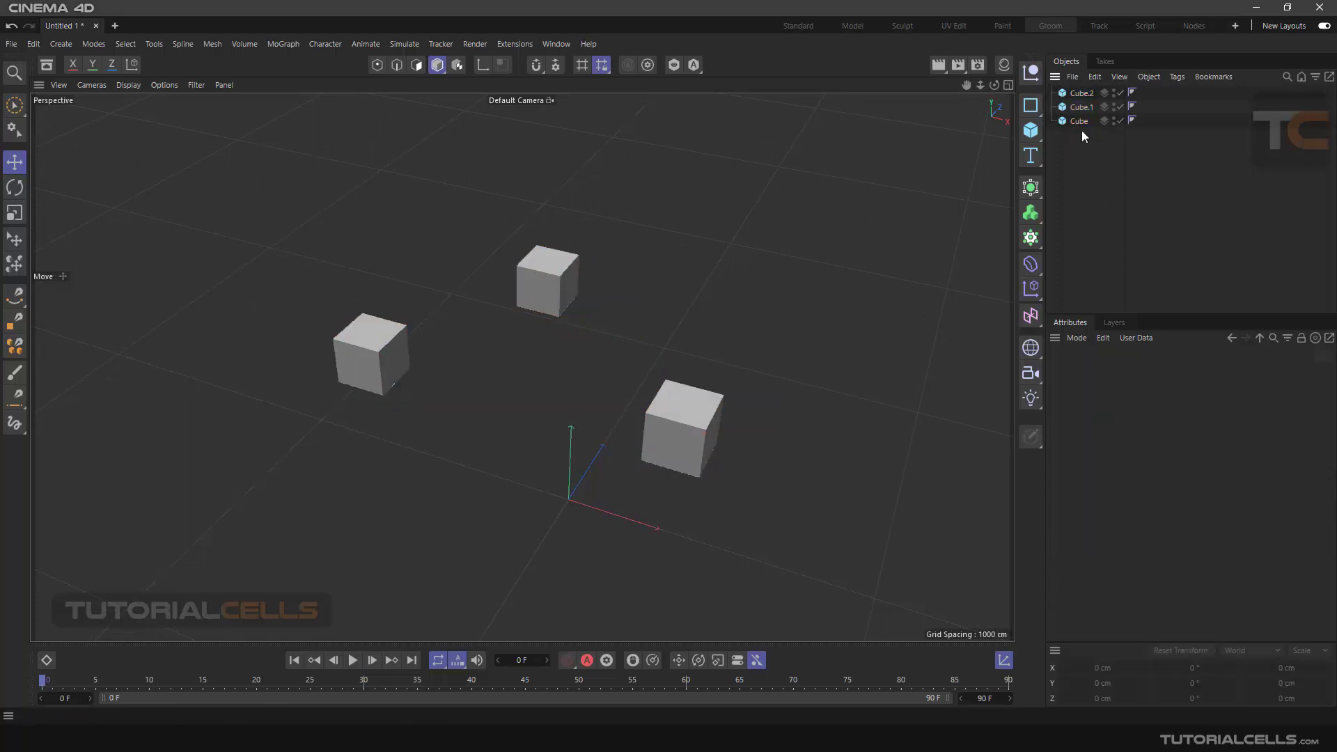
click(1082, 95)
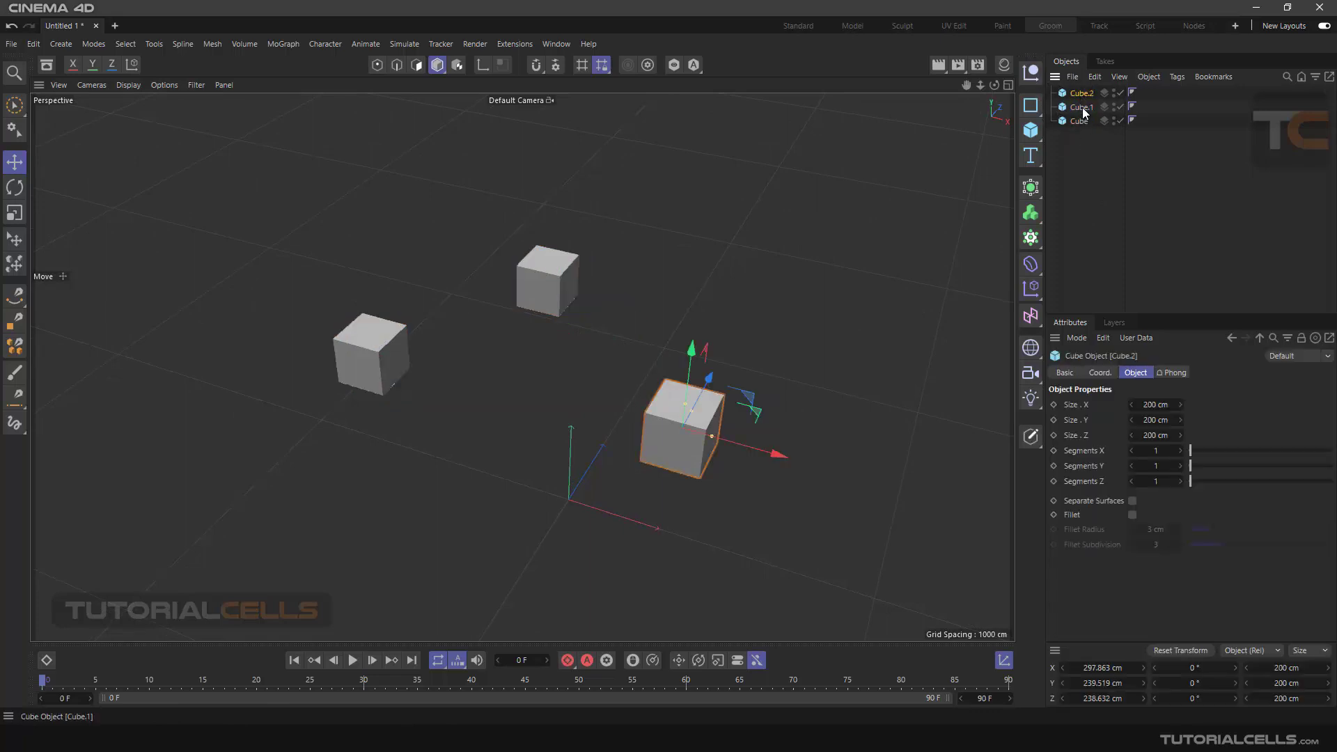
ctrl+click(1083, 109)
ctrl+click(1082, 121)
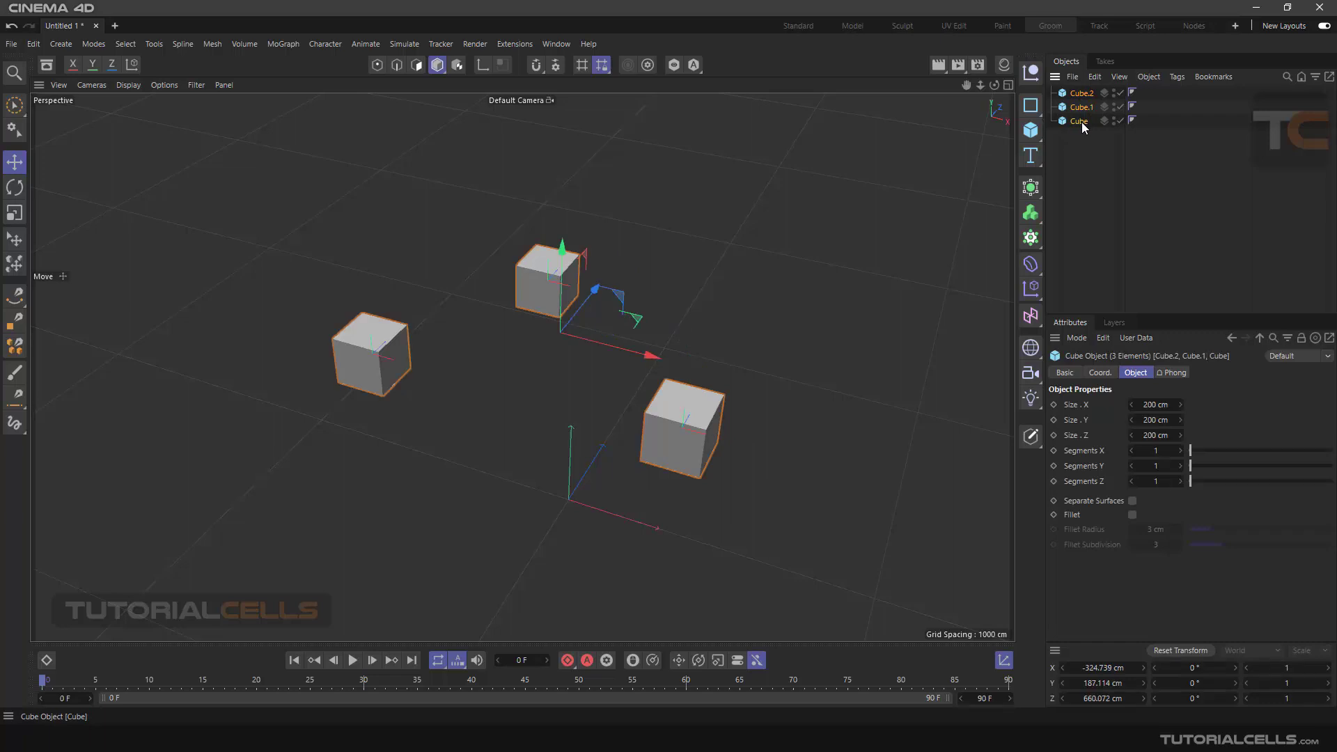
ctrl+click(1081, 123)
ctrl+click(1080, 108)
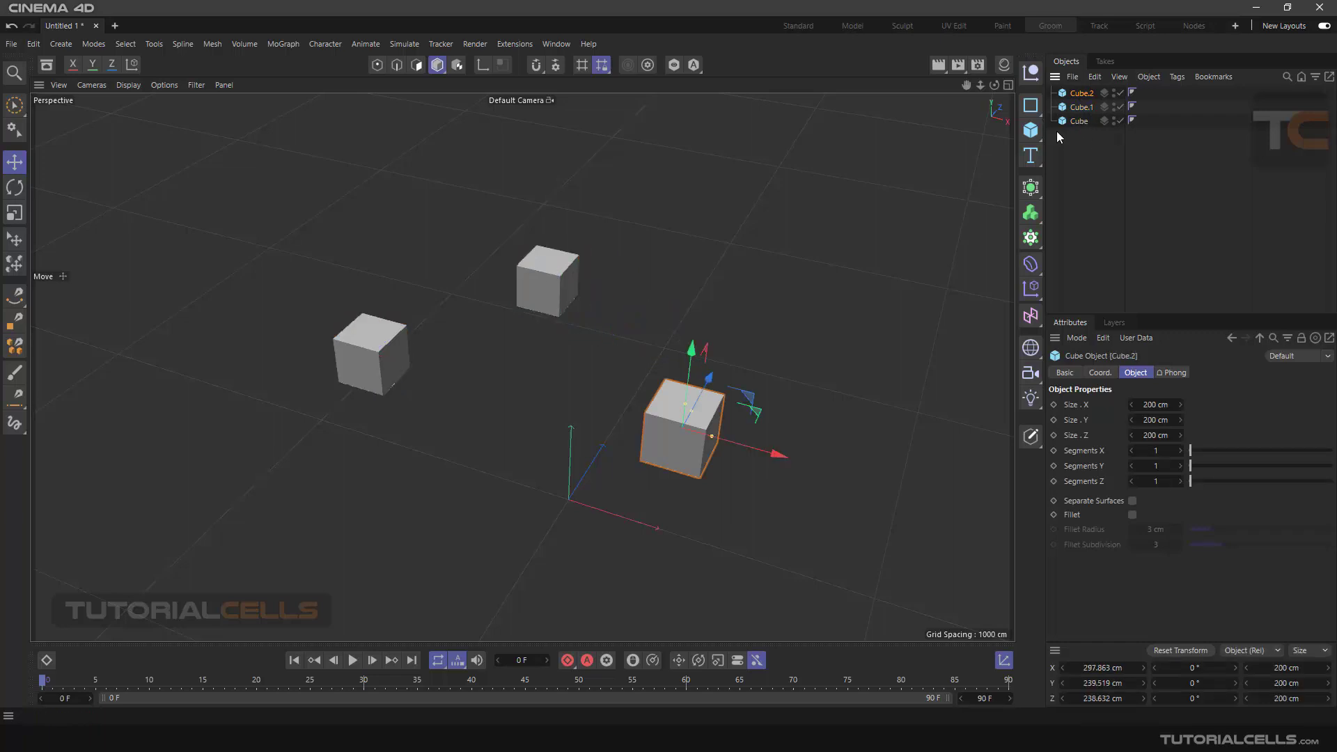
ctrl+click(1078, 95)
Practise adding and removing cubes from the selection in the viewport, ending with none selected.
click(1080, 107)
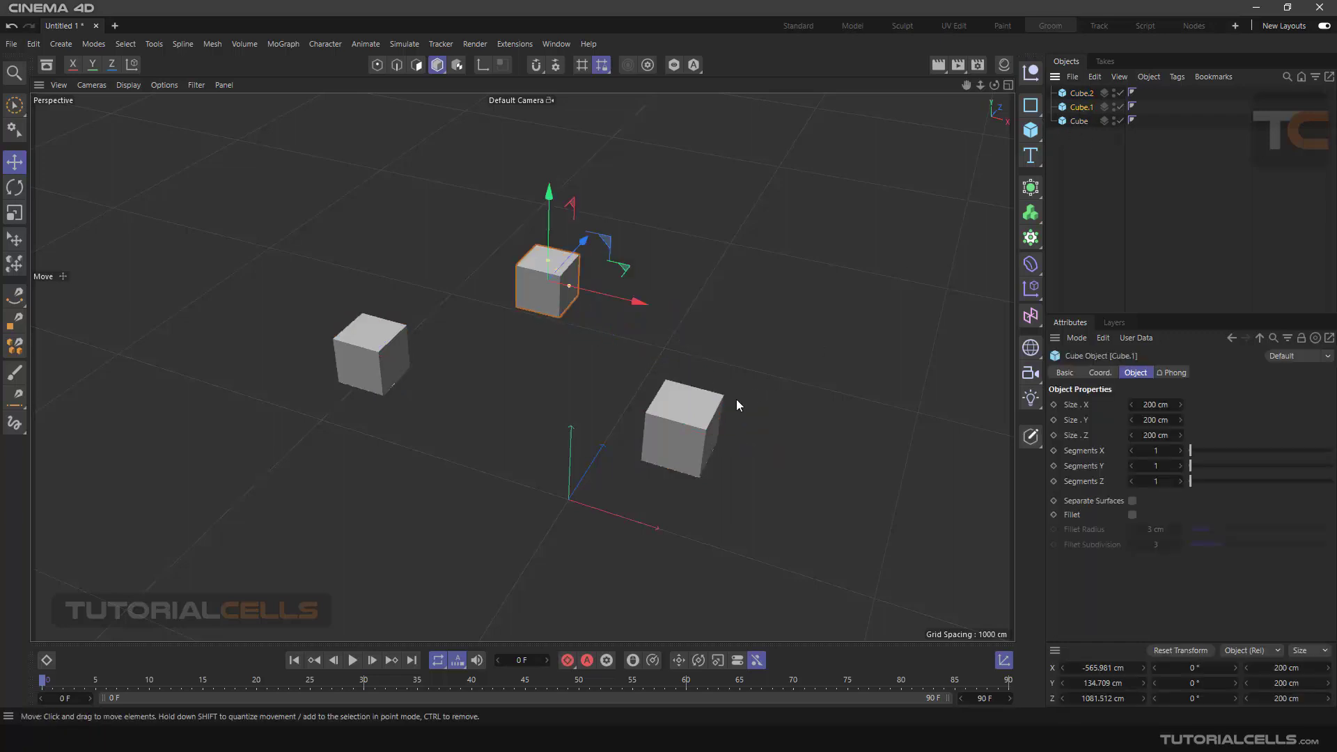
click(691, 416)
shift+click(570, 271)
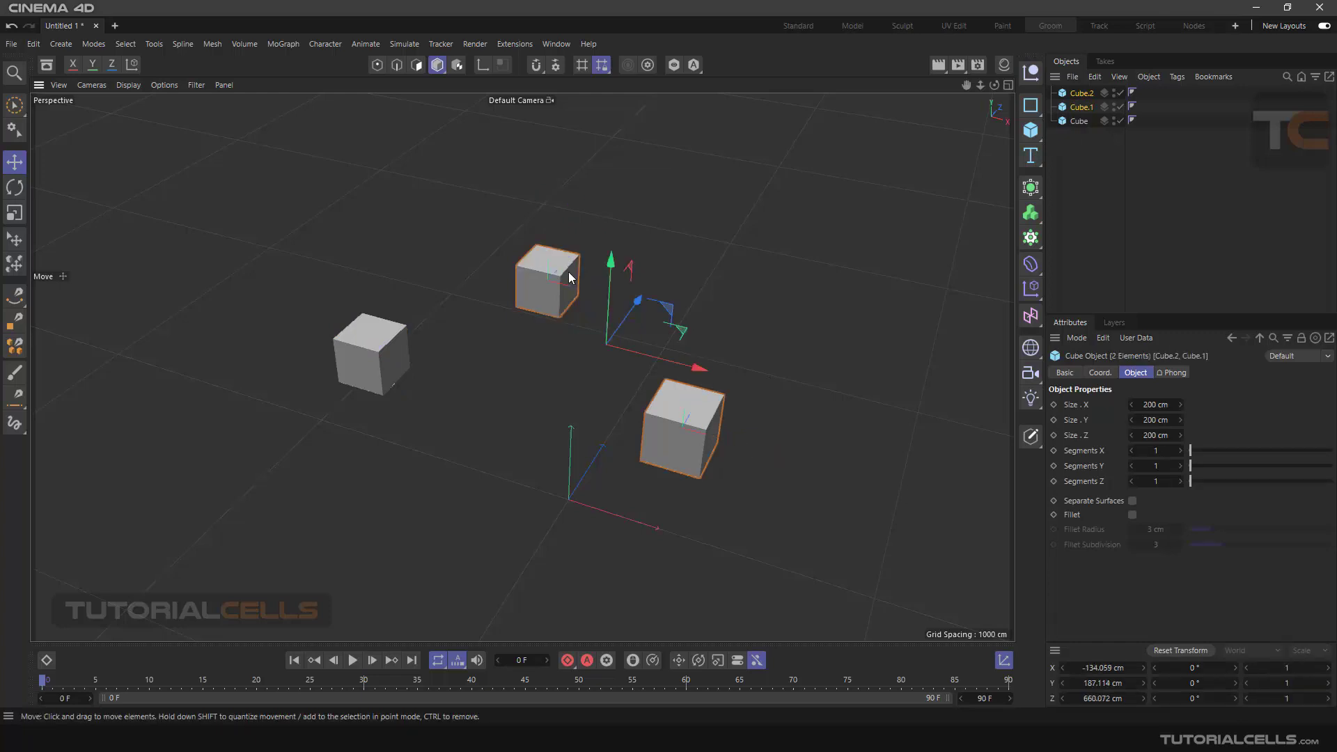
shift+click(383, 345)
ctrl+click(383, 345)
click(529, 373)
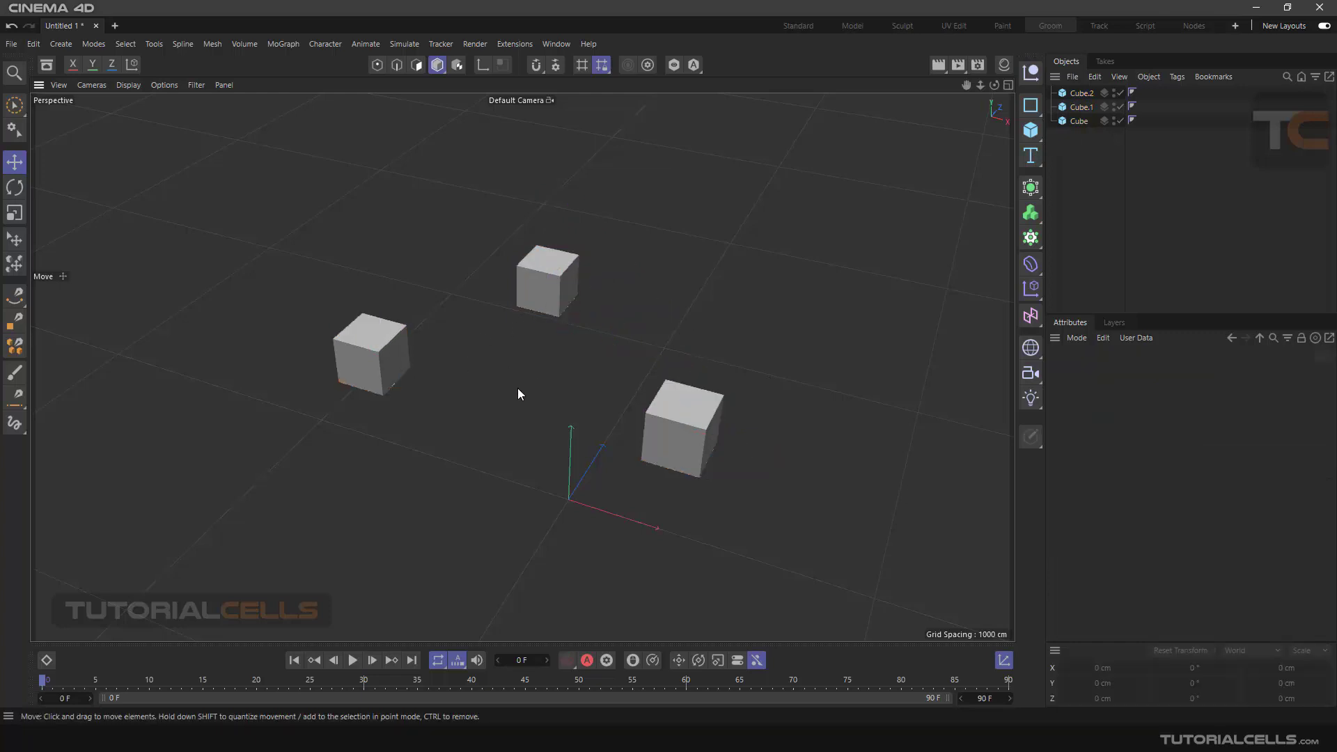
Select the right, top and left cubes together under the Rotate tool.
mouse_move(522, 367)
alt+mouse_down()
mouse_move(553, 344)
mouse_move(536, 370)
alt+mouse_up()
mouse_move(597, 411)
alt+mouse_down()
mouse_move(594, 382)
mouse_move(608, 374)
mouse_move(594, 399)
alt+mouse_up()
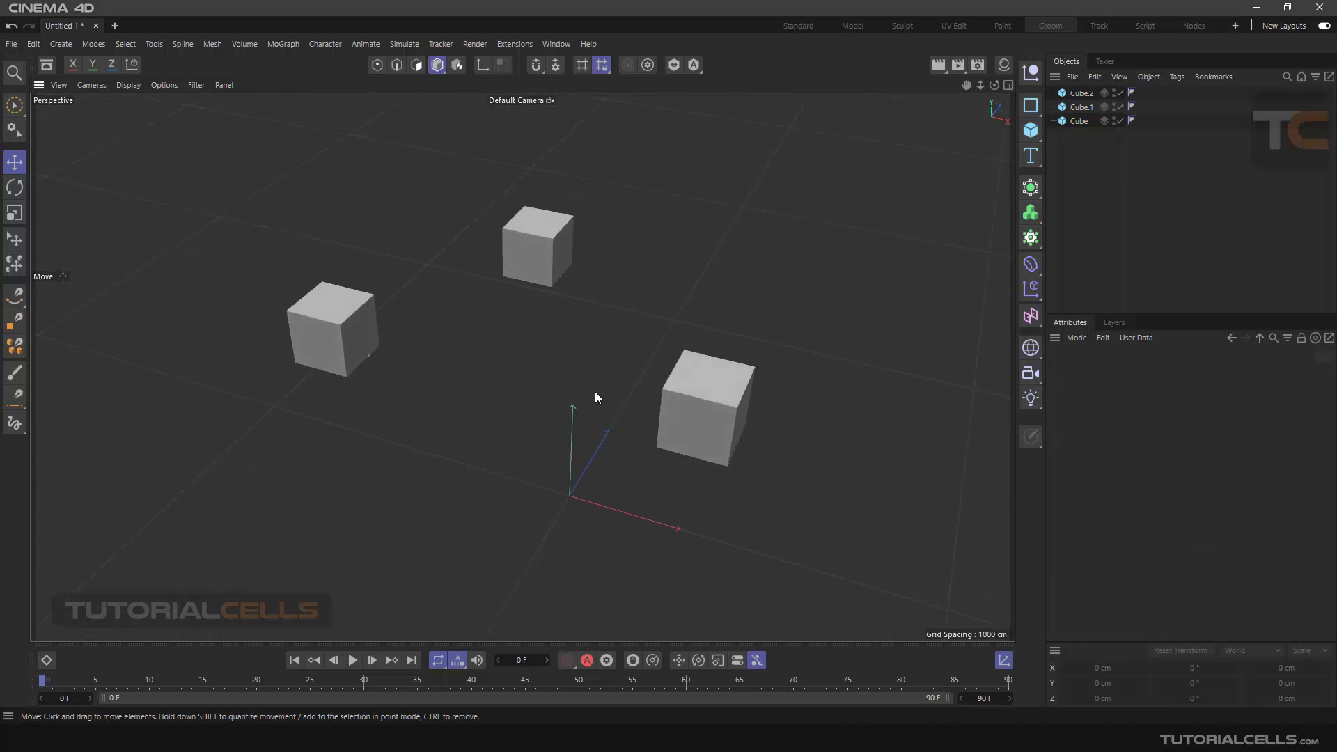
click(737, 419)
shift+click(547, 254)
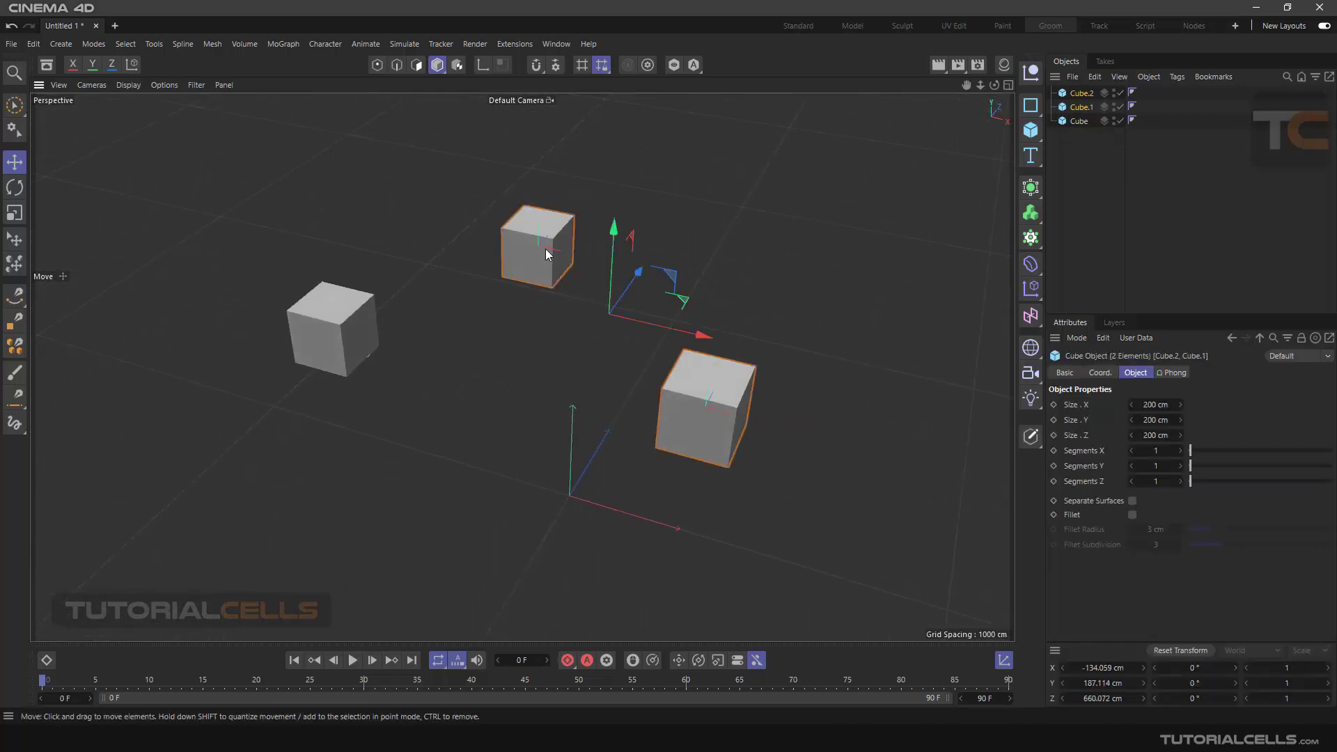
shift+click(346, 321)
click(14, 186)
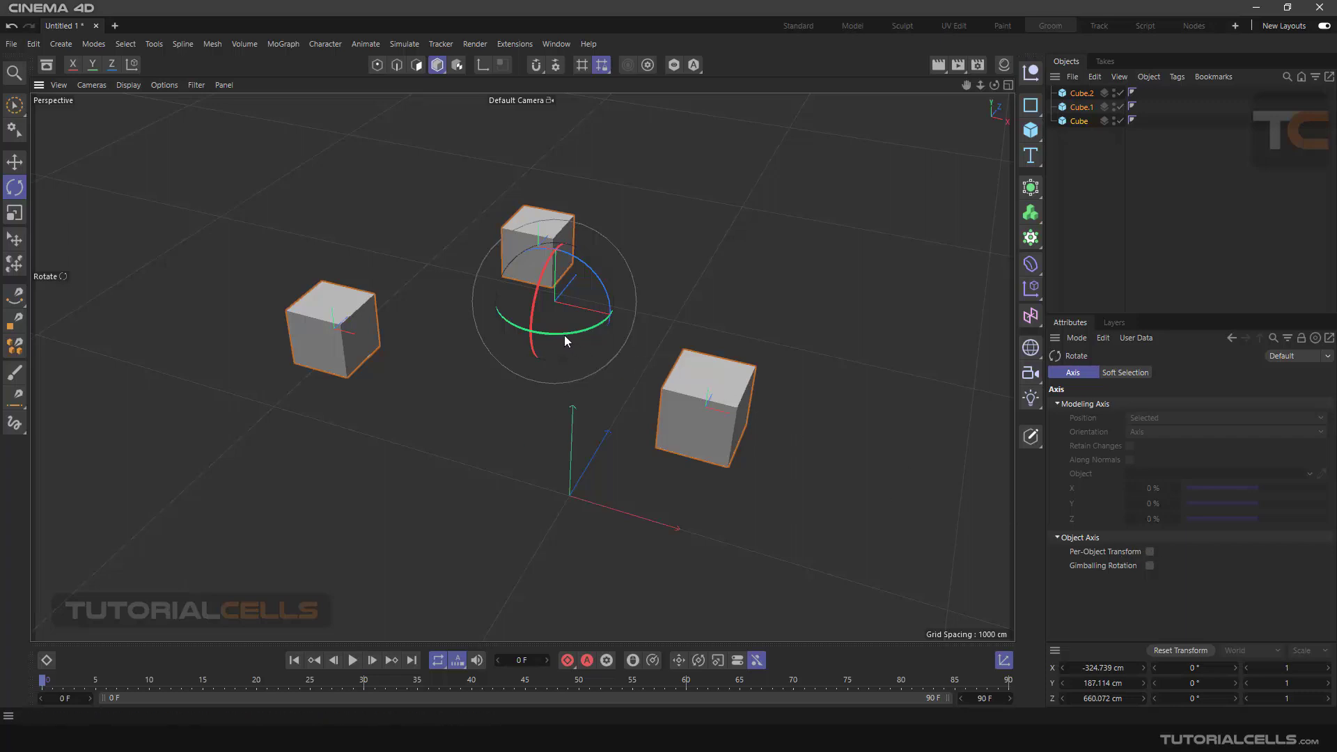
Turn the three cubes slightly as a group using the green rotation ring.
mouse_move(564, 336)
mouse_down()
mouse_move(625, 307)
mouse_move(528, 332)
mouse_move(564, 328)
mouse_move(554, 336)
mouse_move(618, 322)
mouse_move(487, 323)
mouse_move(624, 311)
mouse_move(552, 329)
mouse_up()
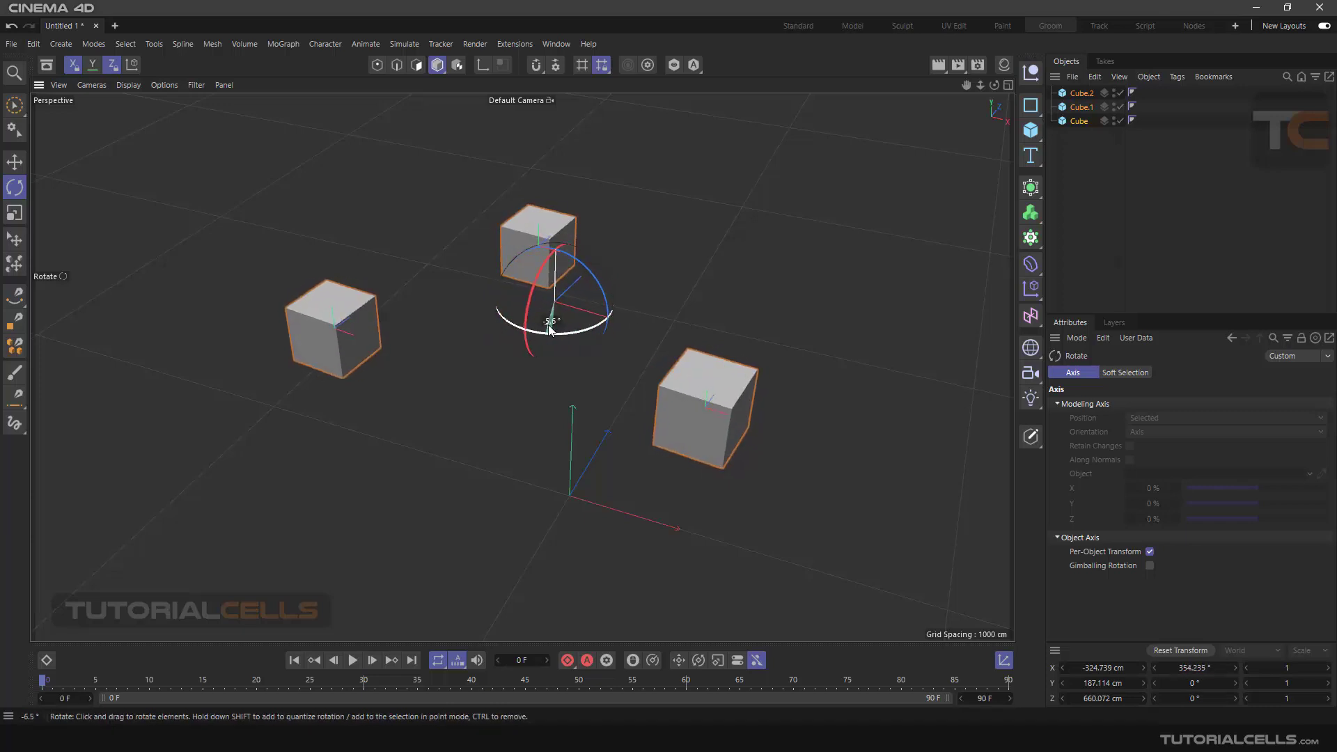
Scale the three selected cubes up together around their shared centre.
click(14, 213)
drag(484, 345, 477, 396)
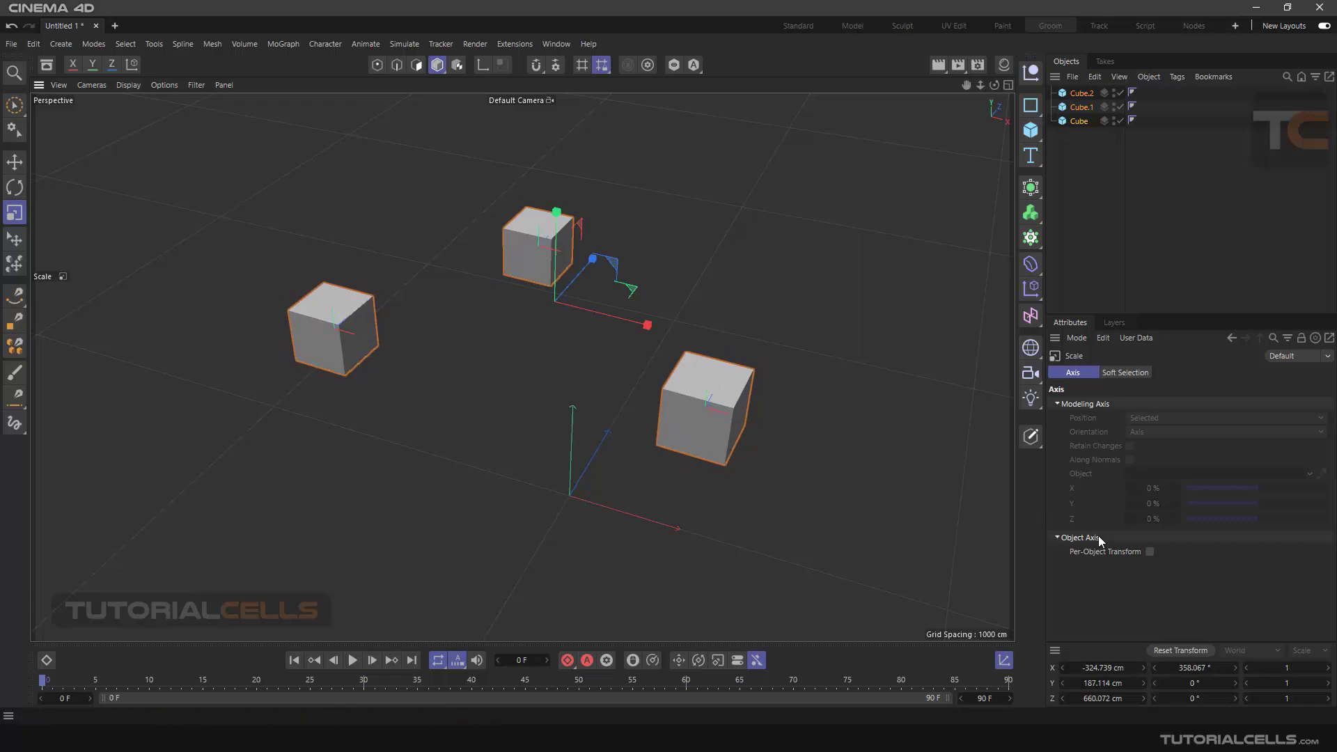
mouse_move(571, 379)
mouse_down()
mouse_move(640, 315)
mouse_move(557, 372)
mouse_up()
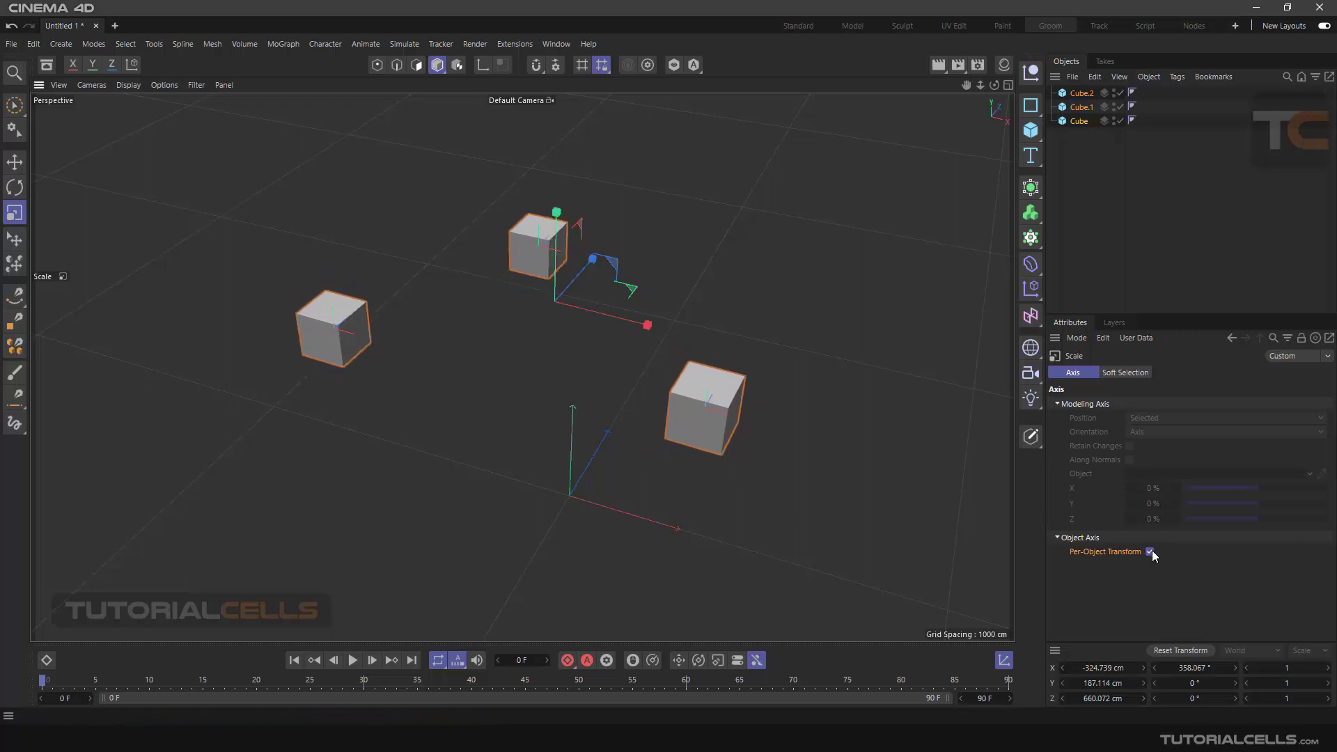
With Per-Object Transform on, reselect all three cubes and scale each about its own centre.
click(1150, 551)
click(558, 362)
click(333, 328)
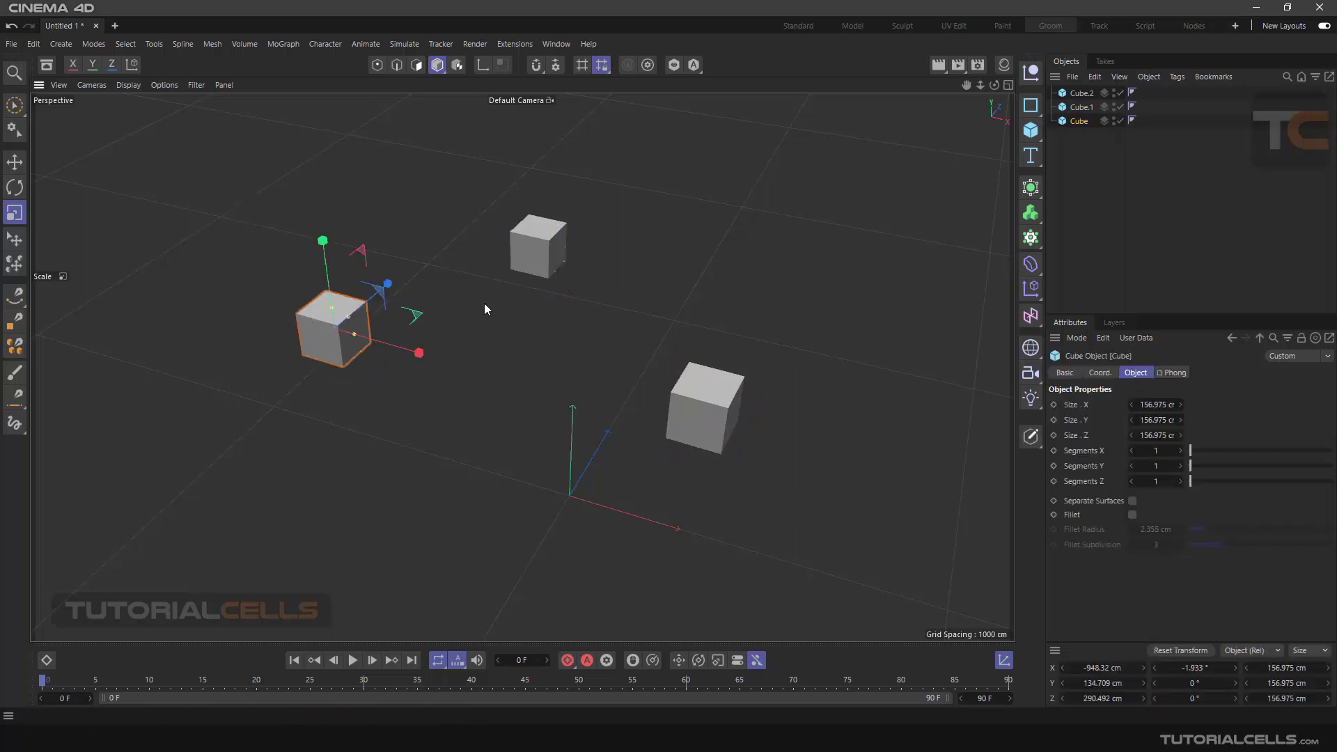
shift+click(536, 249)
shift+click(710, 416)
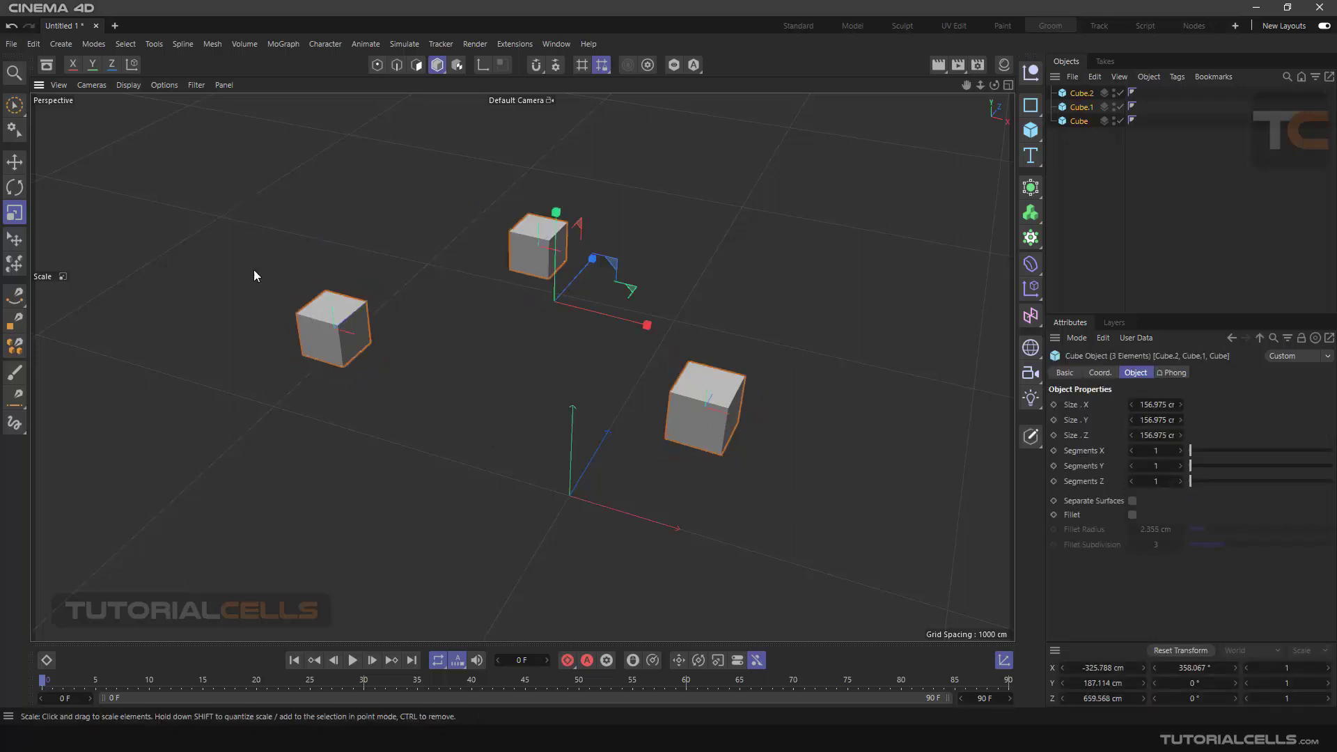
drag(433, 370, 520, 353)
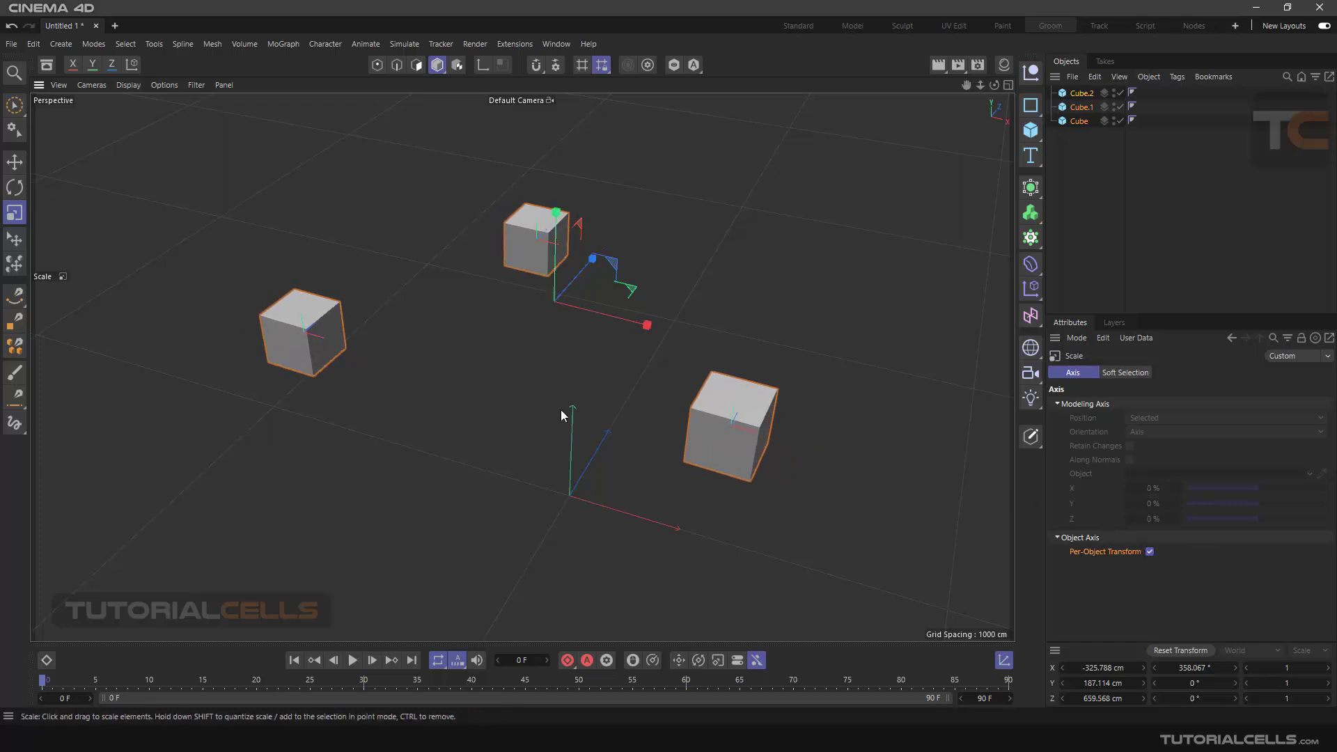
drag(561, 412, 580, 382)
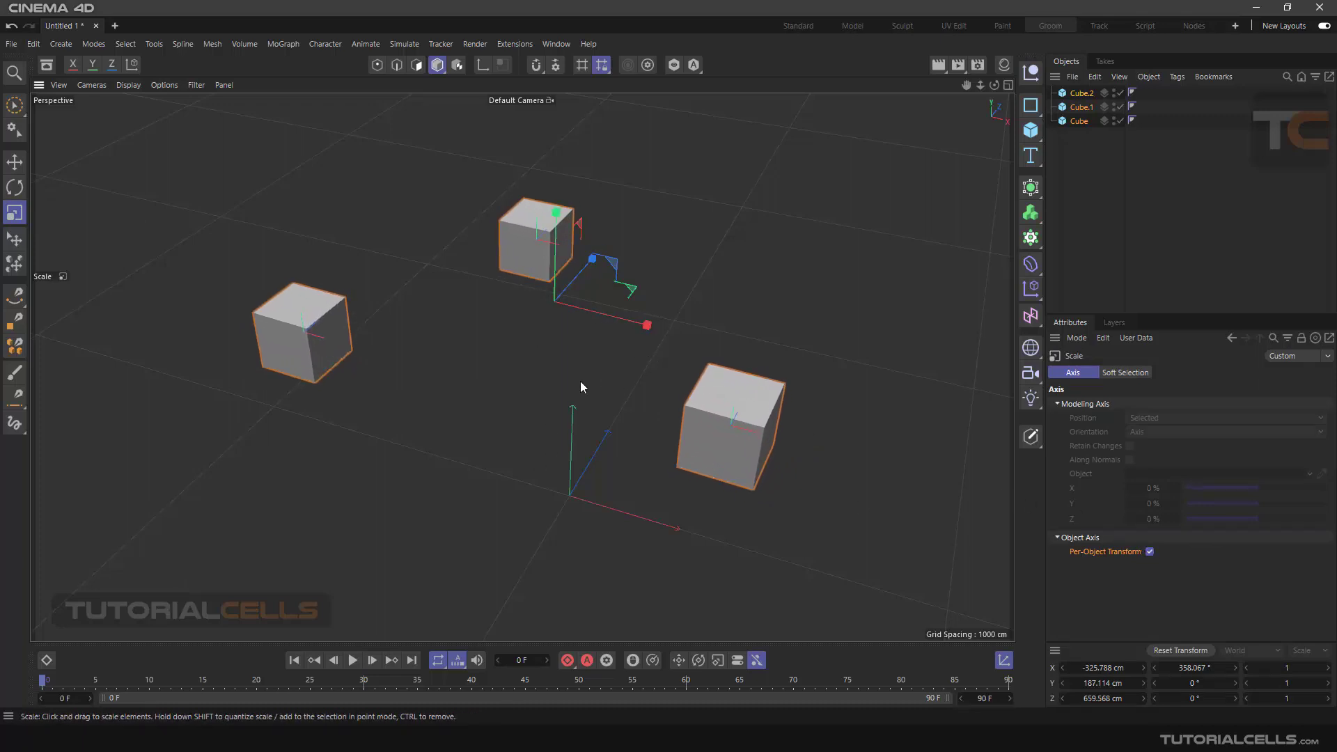
Tumble the three cubes about their own centres, then disable Gimballing Rotation.
click(14, 162)
alt+drag(457, 340, 445, 315)
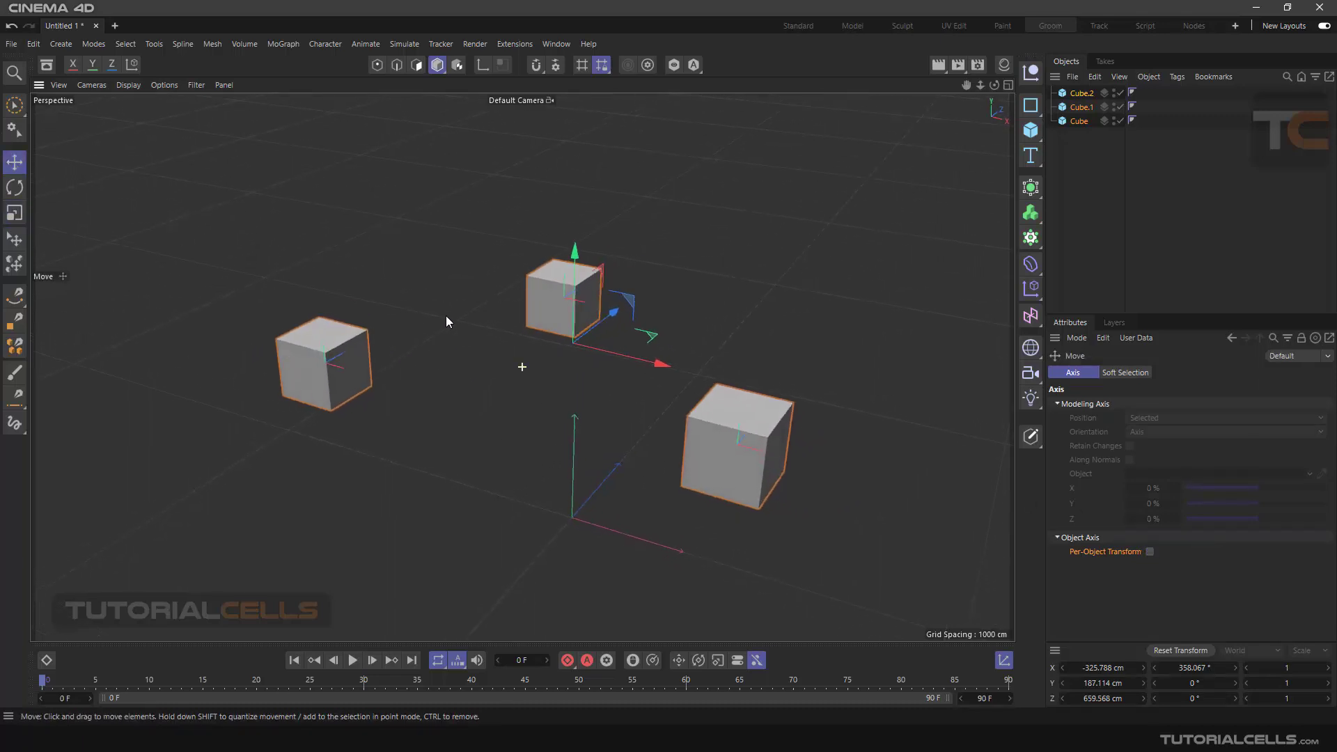
click(21, 190)
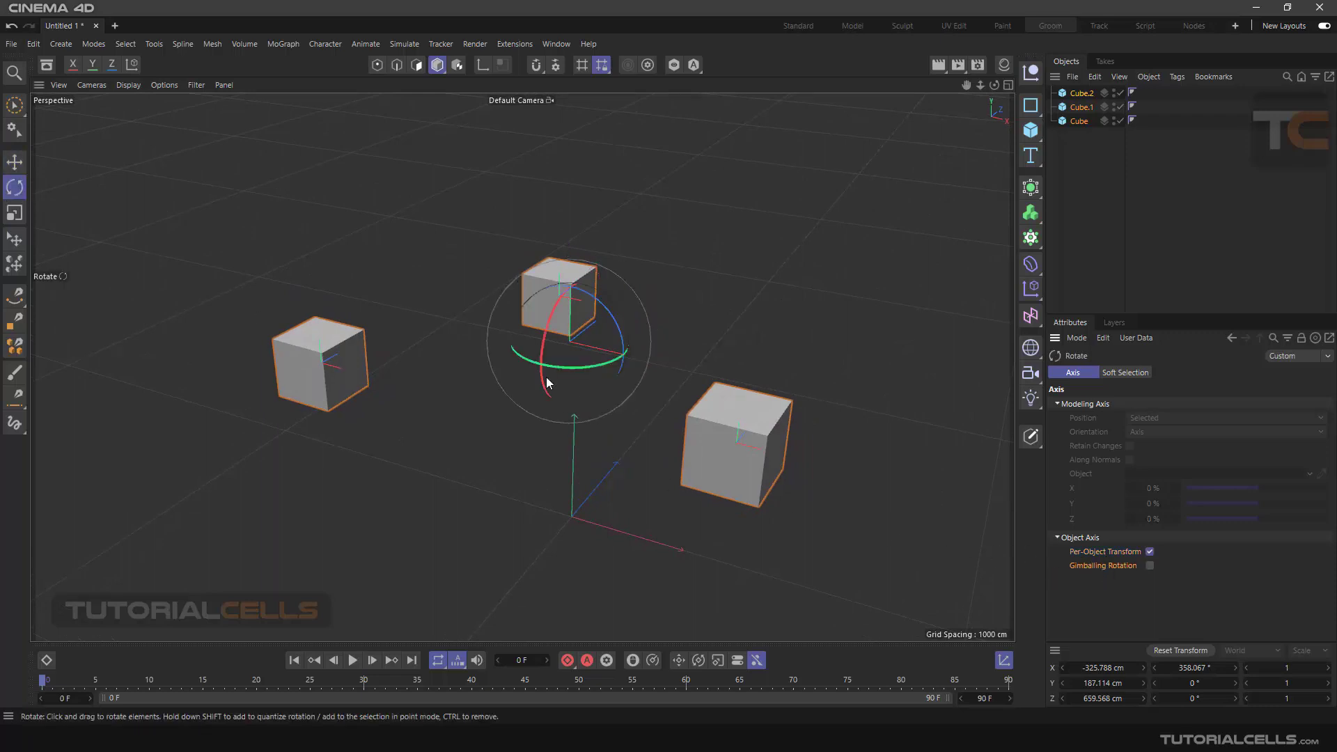
drag(549, 382, 566, 355)
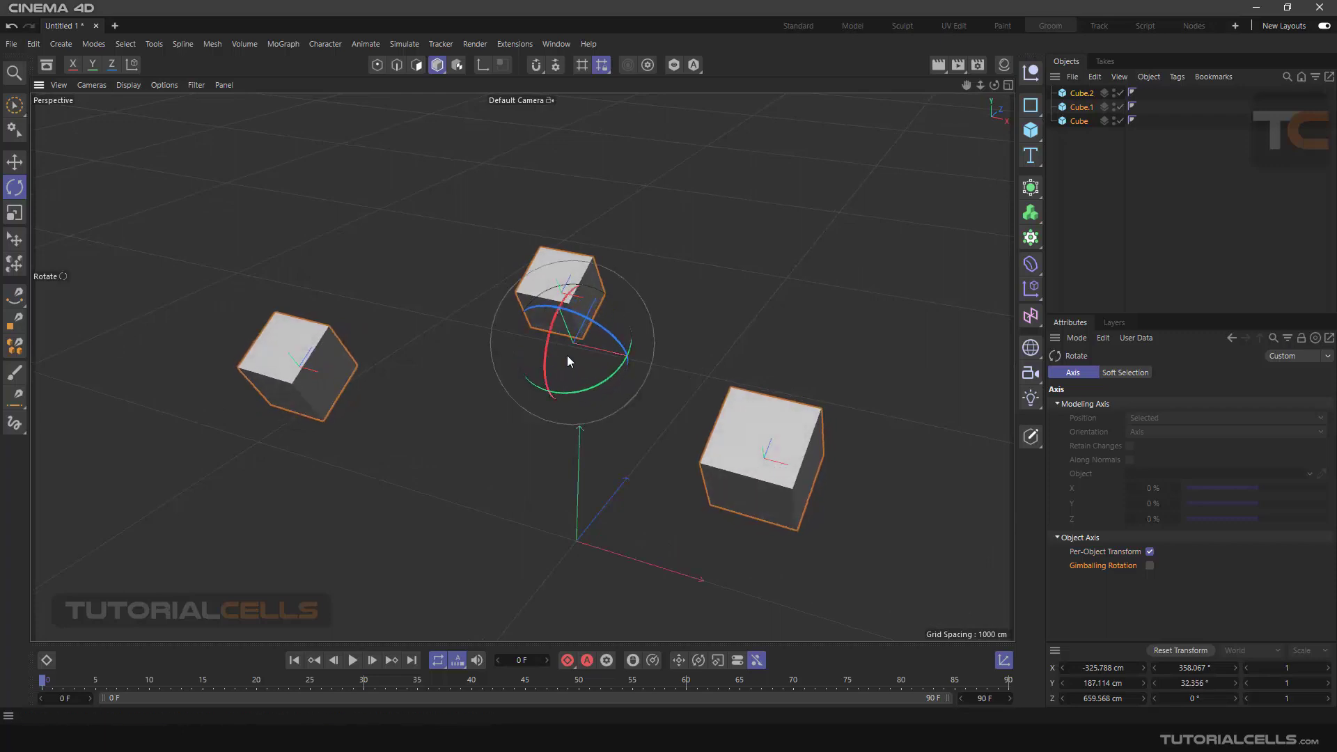
scroll(579, 345, up, 5)
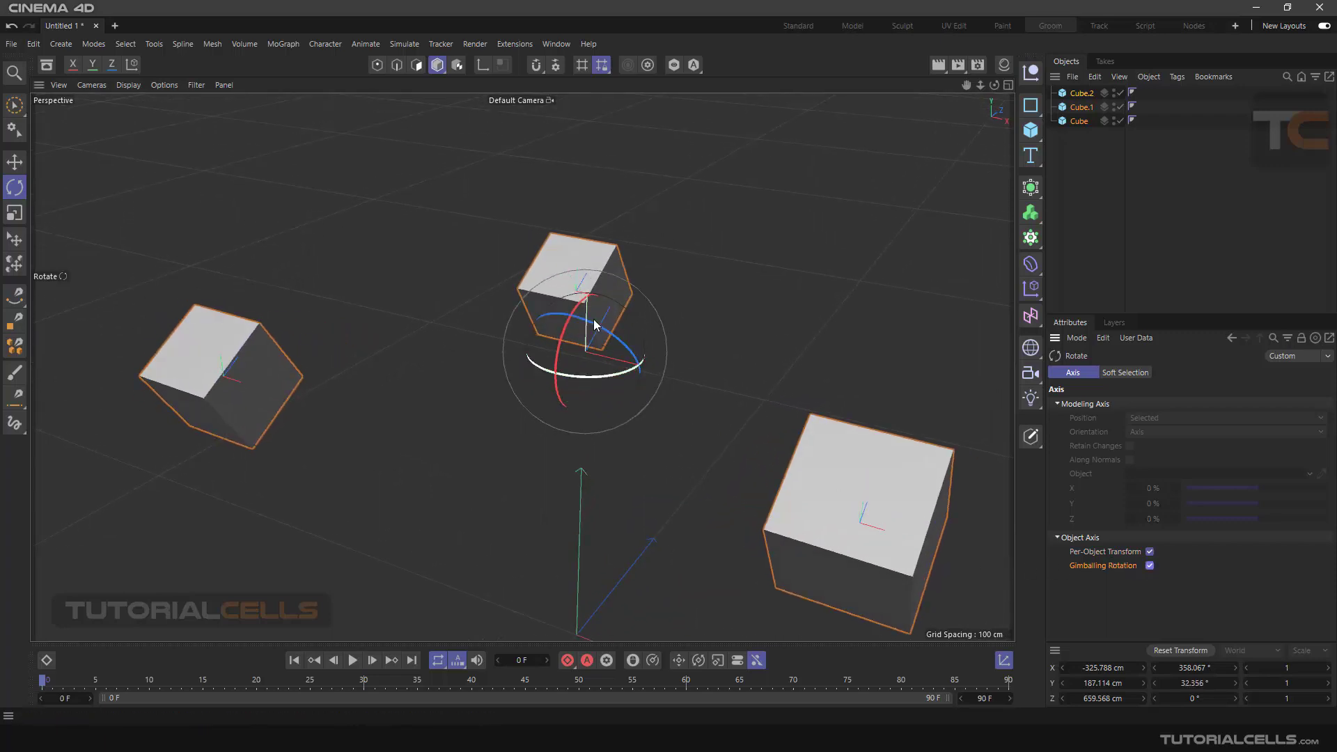
mouse_move(599, 375)
mouse_down()
mouse_move(537, 376)
mouse_move(656, 383)
mouse_move(594, 360)
mouse_move(620, 328)
mouse_move(565, 366)
mouse_move(624, 363)
mouse_move(574, 293)
mouse_move(668, 379)
mouse_move(508, 382)
mouse_move(604, 356)
mouse_up()
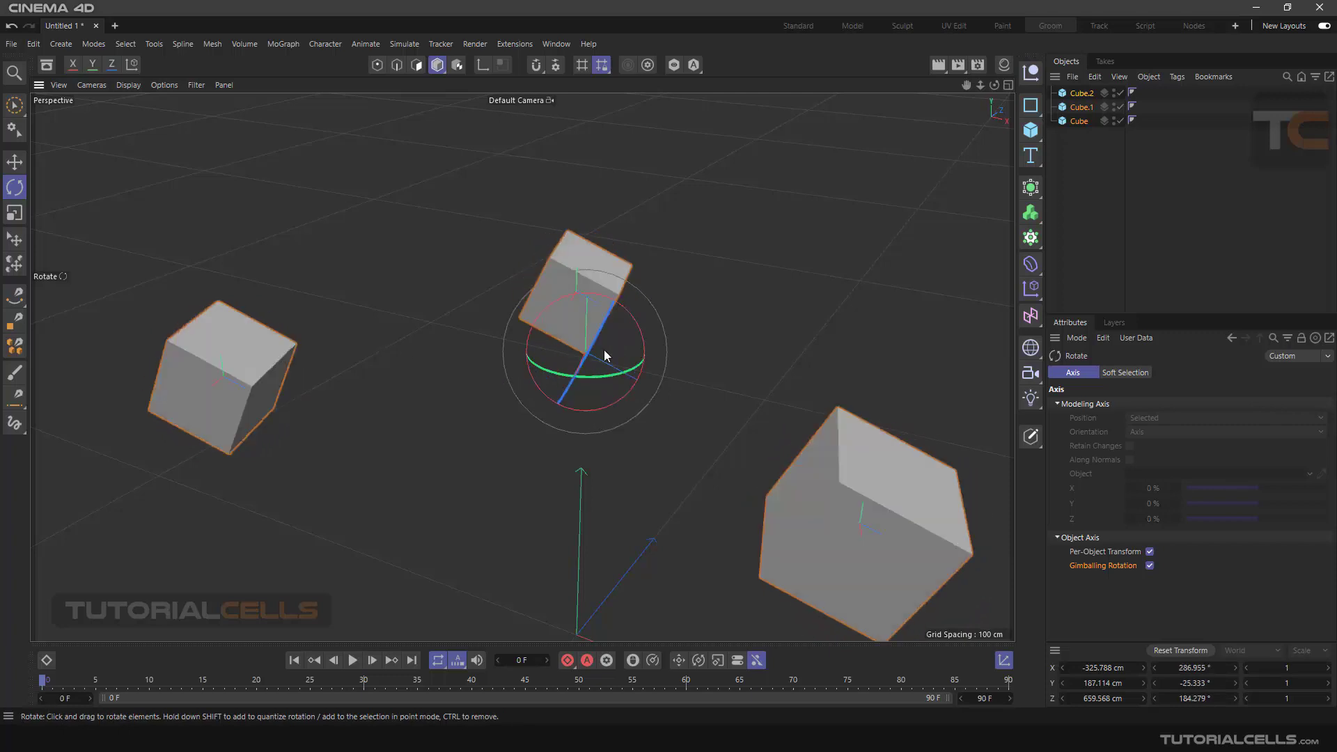
click(1149, 565)
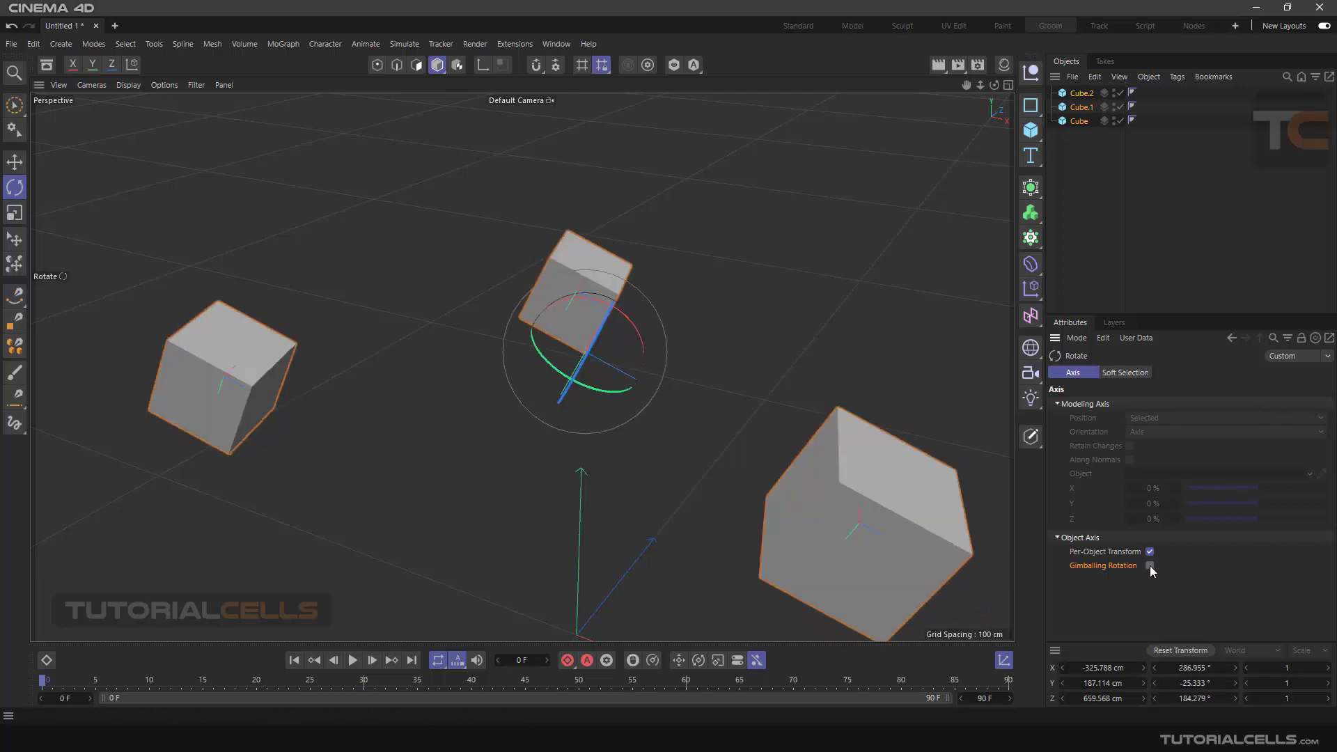
Select the left cube alone and move it up along its vertical axis.
click(131, 65)
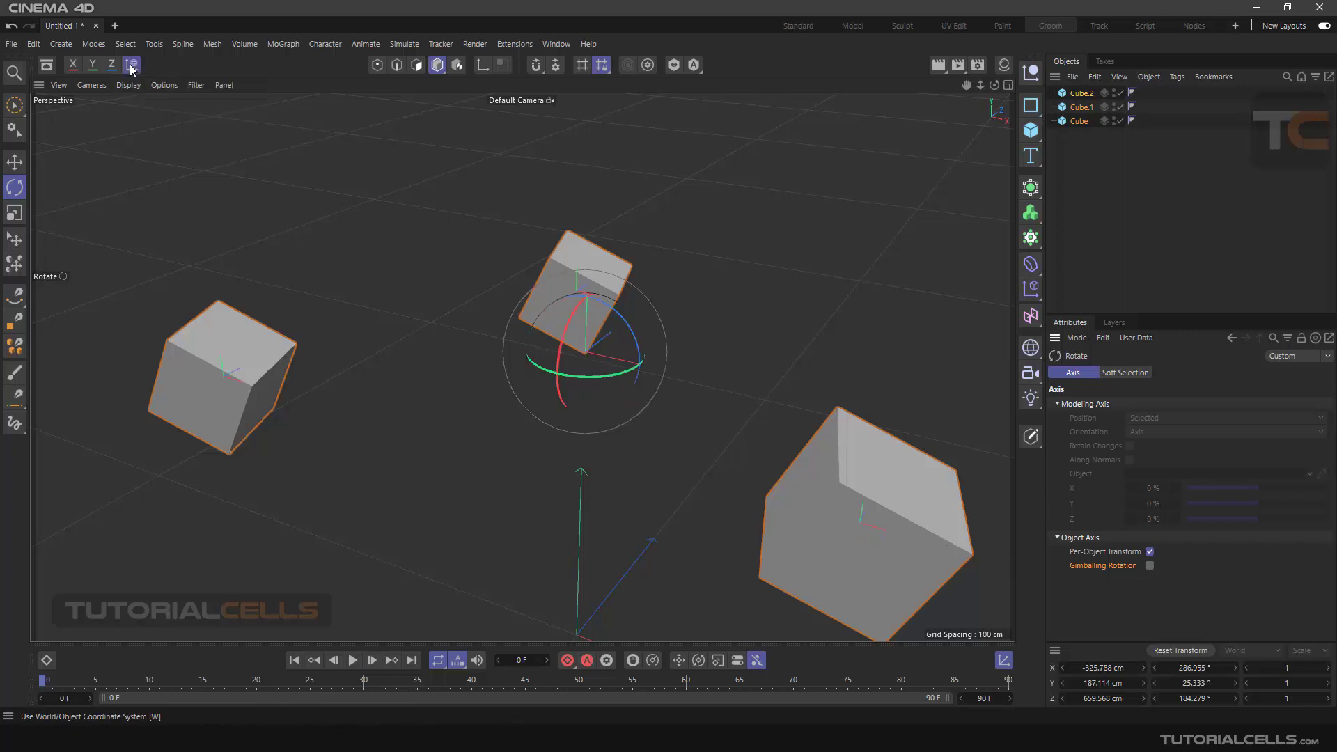
click(130, 65)
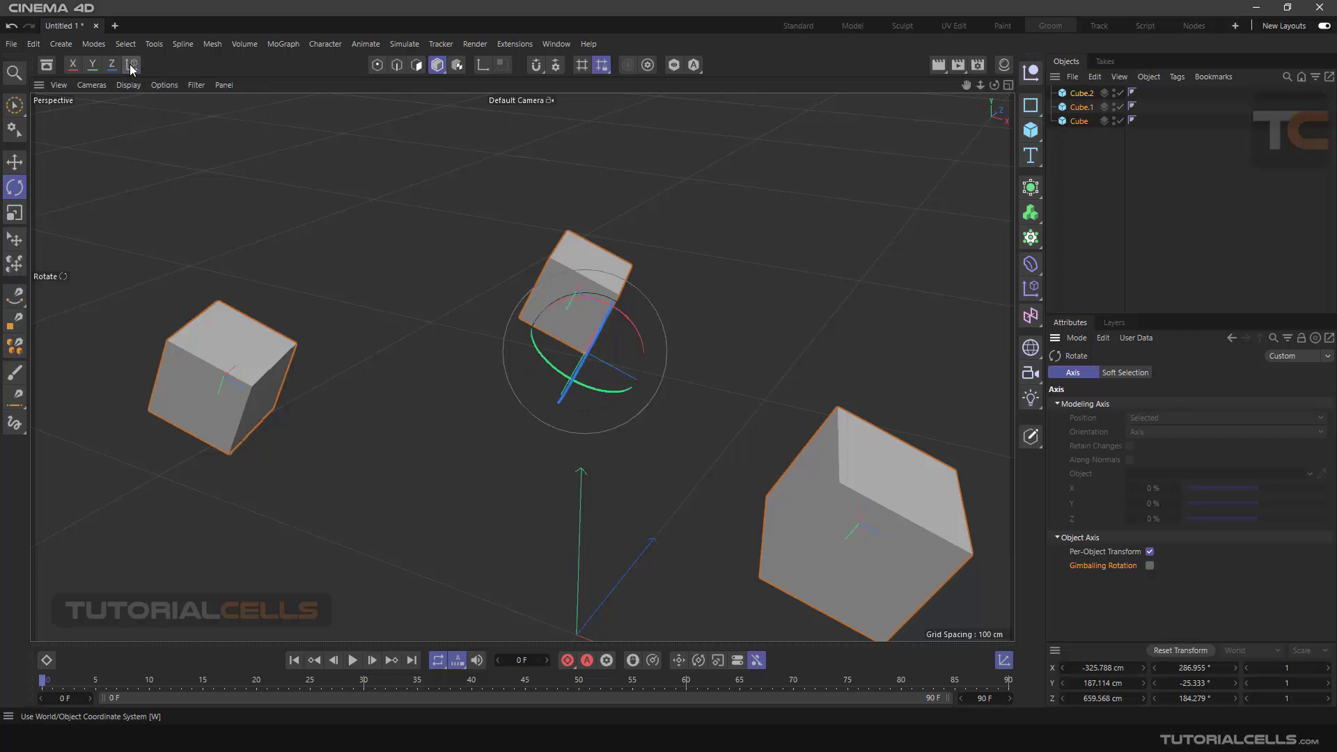
click(229, 336)
scroll(246, 349, down, 3)
click(14, 161)
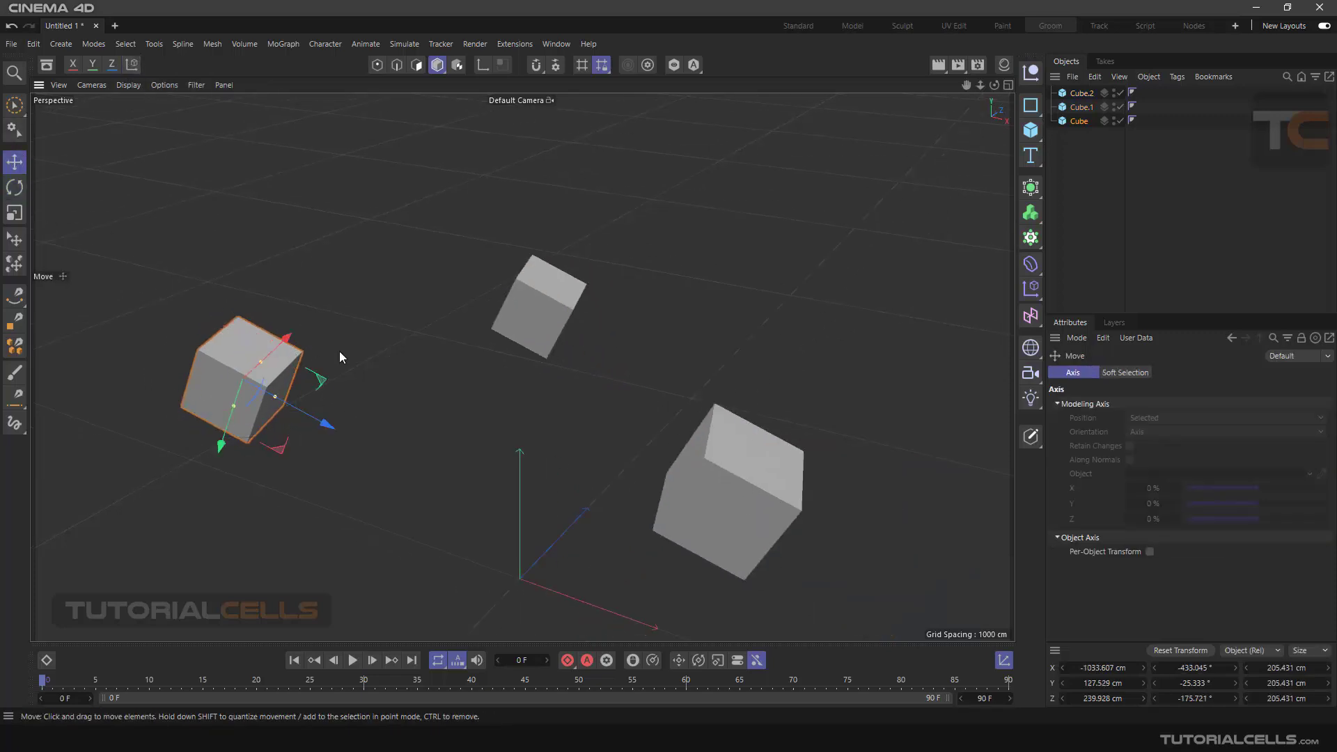
alt+middle_drag(340, 351, 462, 328)
alt+drag(434, 359, 232, 165)
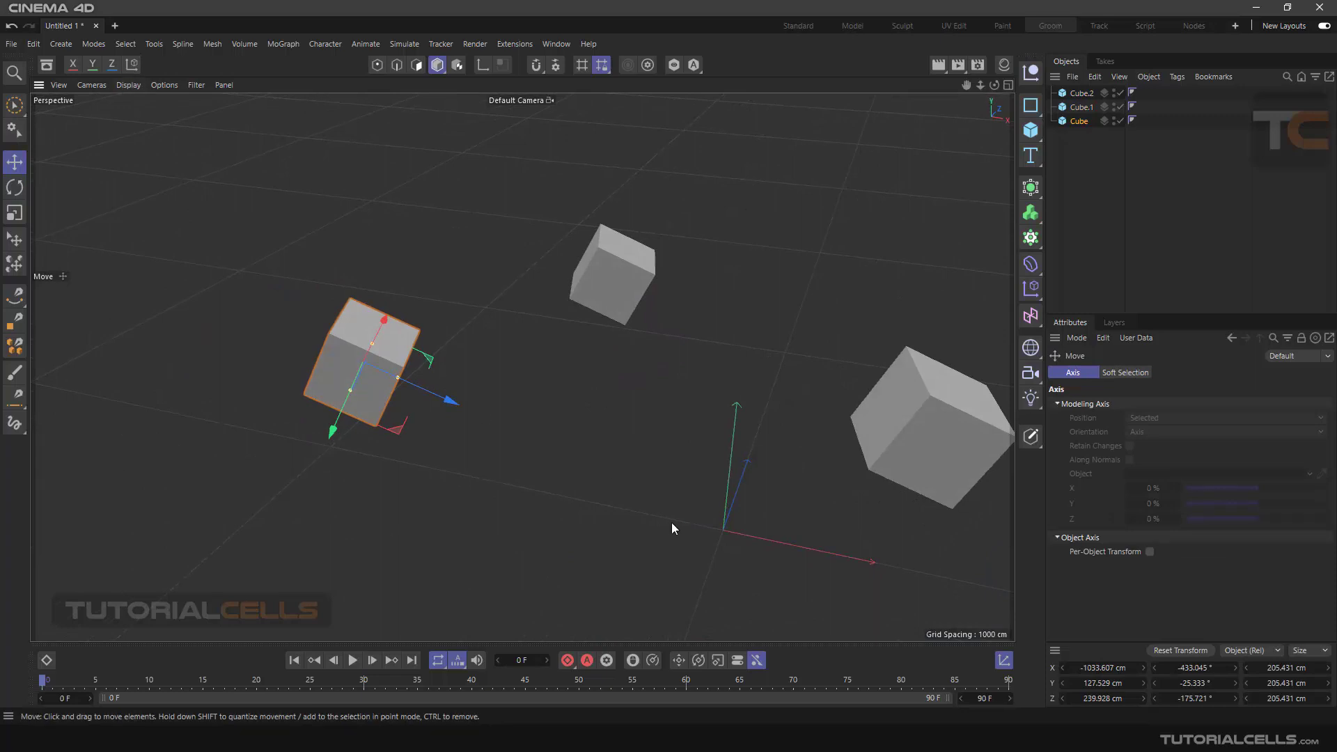
alt+drag(671, 531, 620, 482)
alt+drag(751, 522, 639, 513)
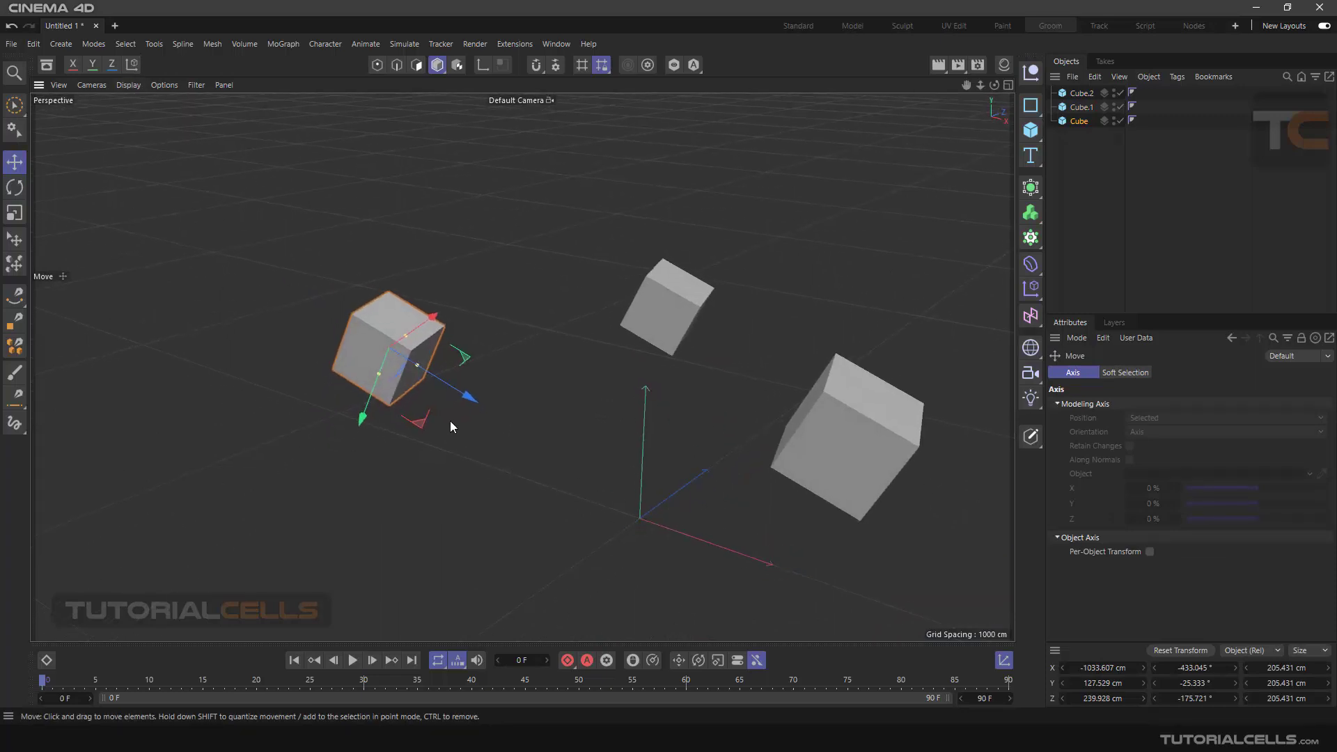
drag(454, 392, 461, 392)
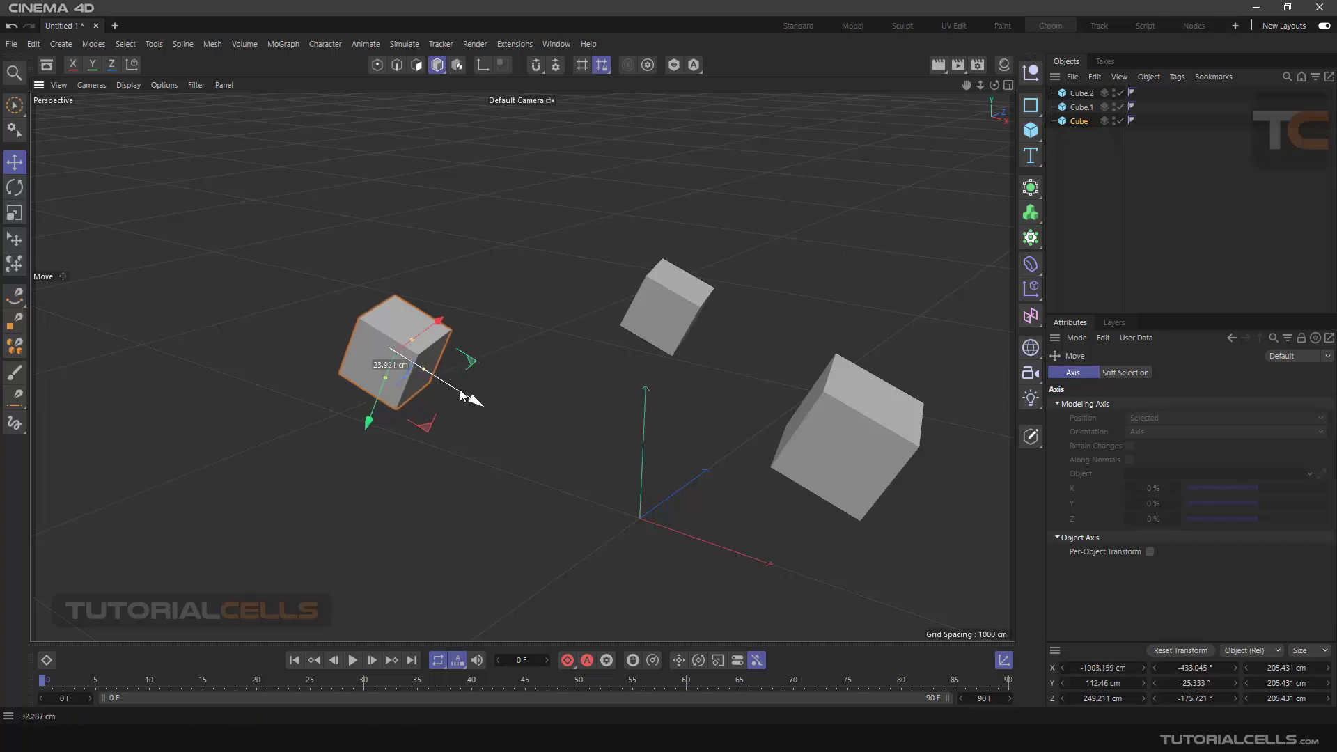
drag(360, 413, 374, 383)
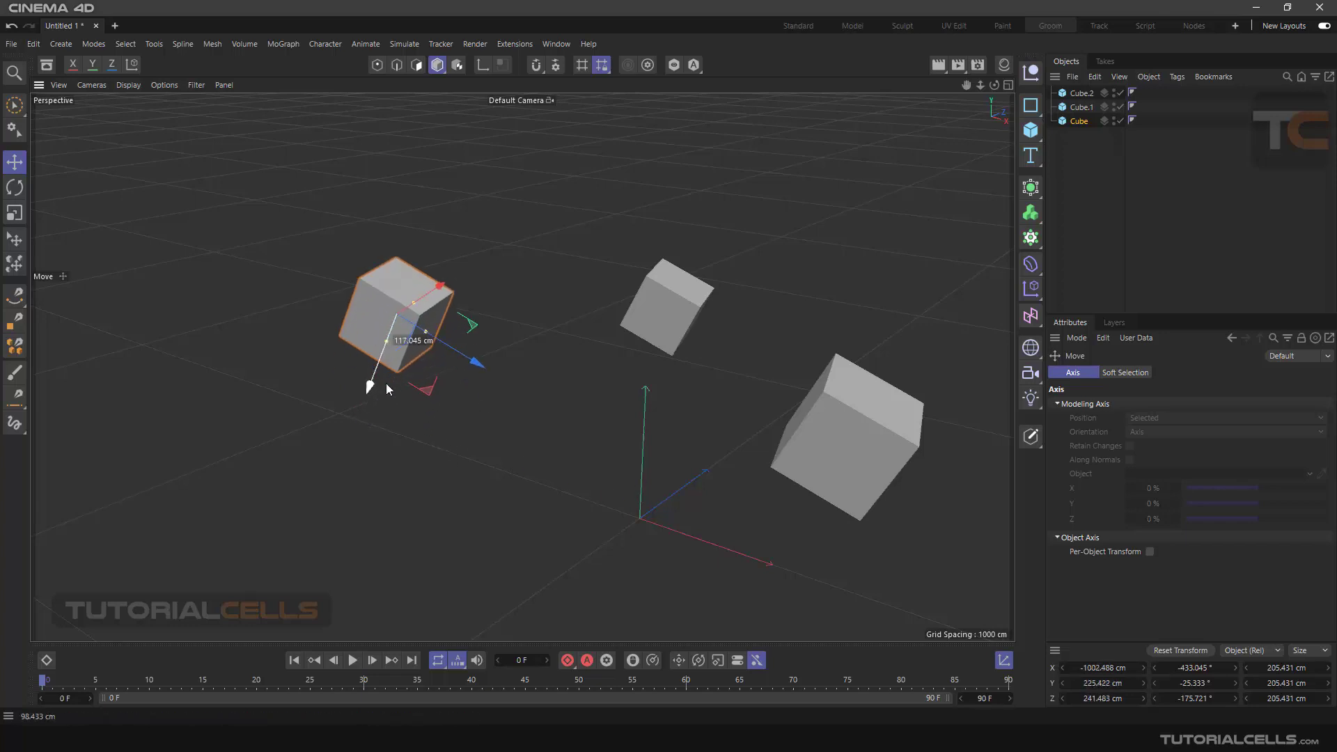
Tilt the left cube to a new angle with the Rotate tool.
click(381, 317)
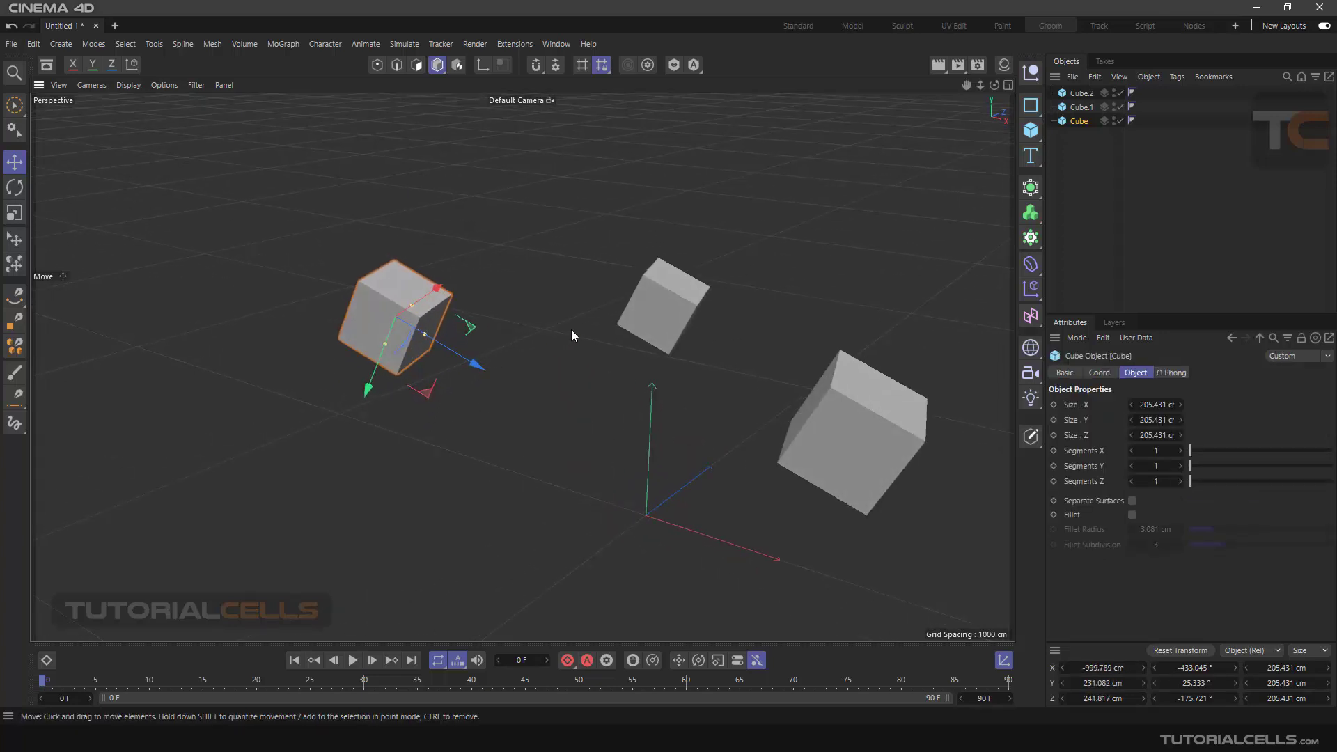
click(655, 307)
click(394, 299)
click(14, 187)
drag(387, 298, 361, 352)
Move the left cube up-left to X -866.062, Y 459.605, Z 224.887 cm, undoing an accidental squash.
key(e)
alt+drag(170, 262, 527, 354)
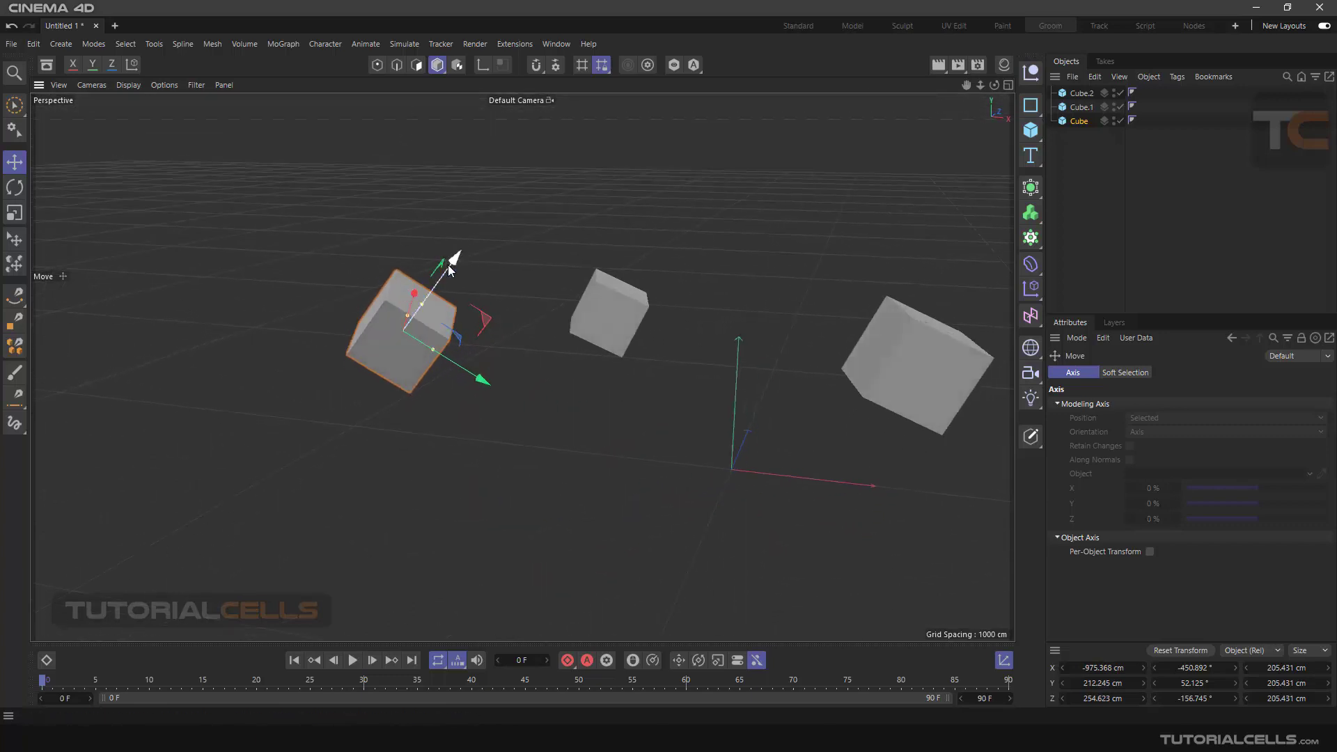
drag(446, 278, 499, 224)
drag(481, 292, 436, 281)
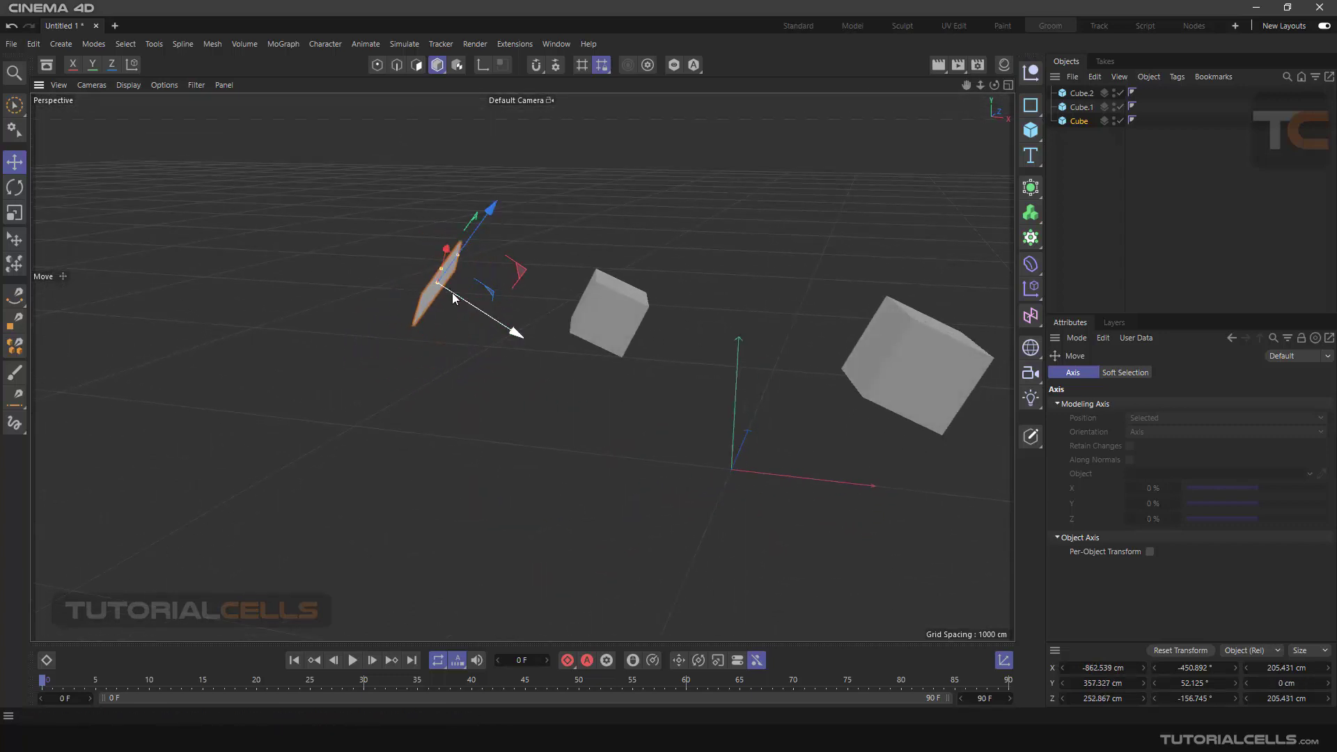
key(ctrl+z)
drag(529, 318, 432, 317)
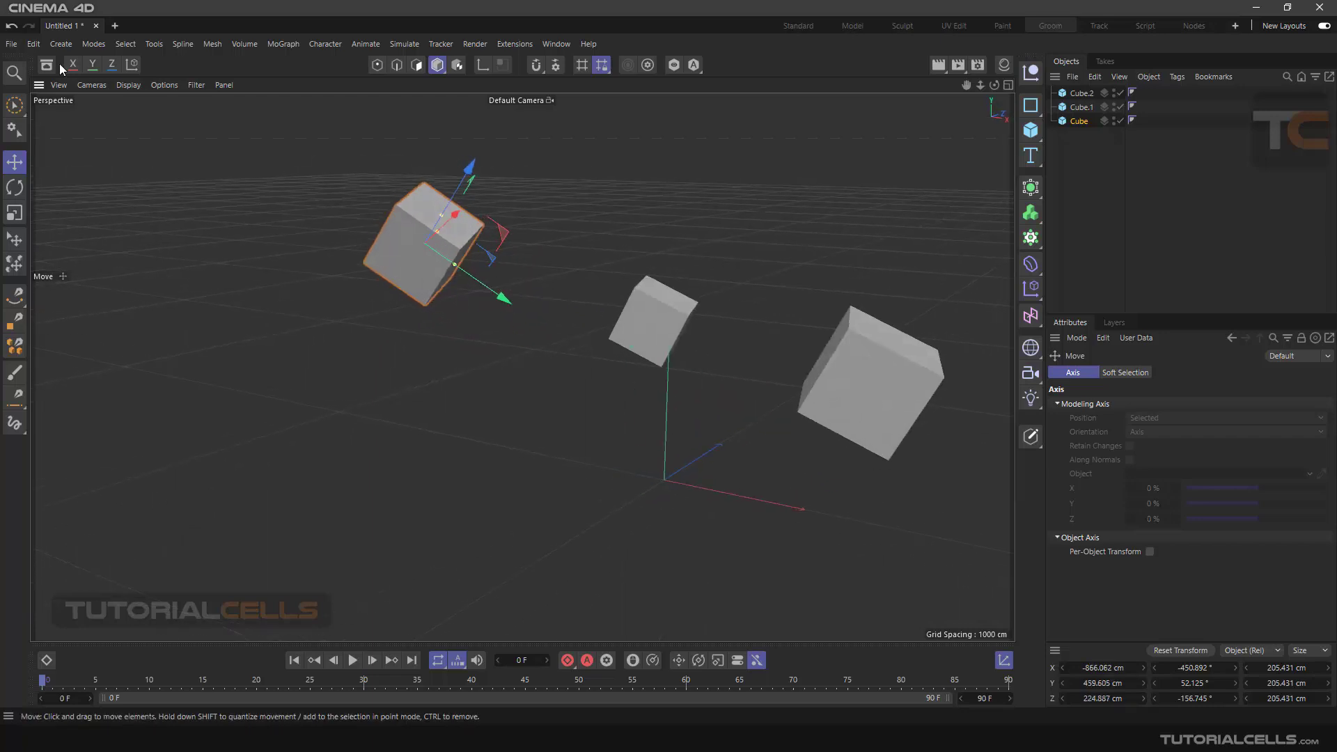
Lower the left cube along world Y to 367.446 cm, then return to object coordinates.
click(132, 66)
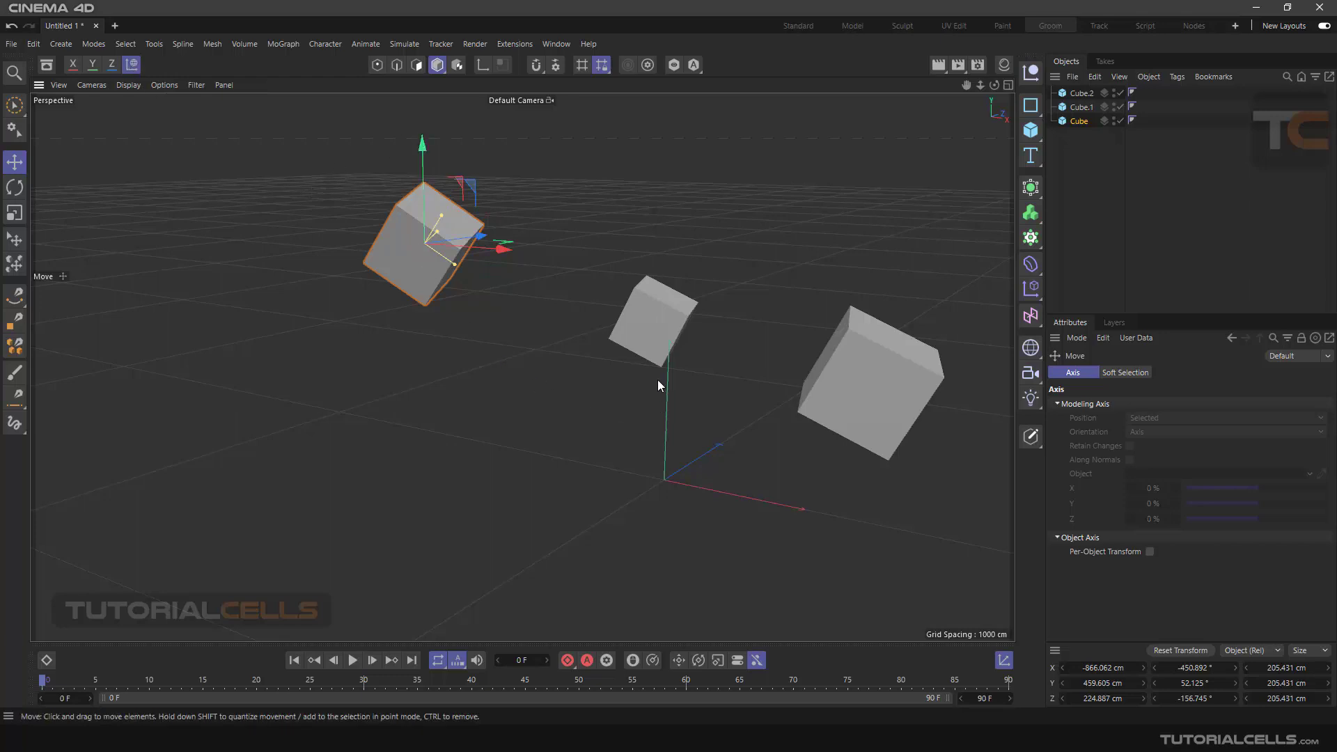
alt+drag(659, 385, 564, 264)
drag(411, 151, 429, 202)
click(131, 67)
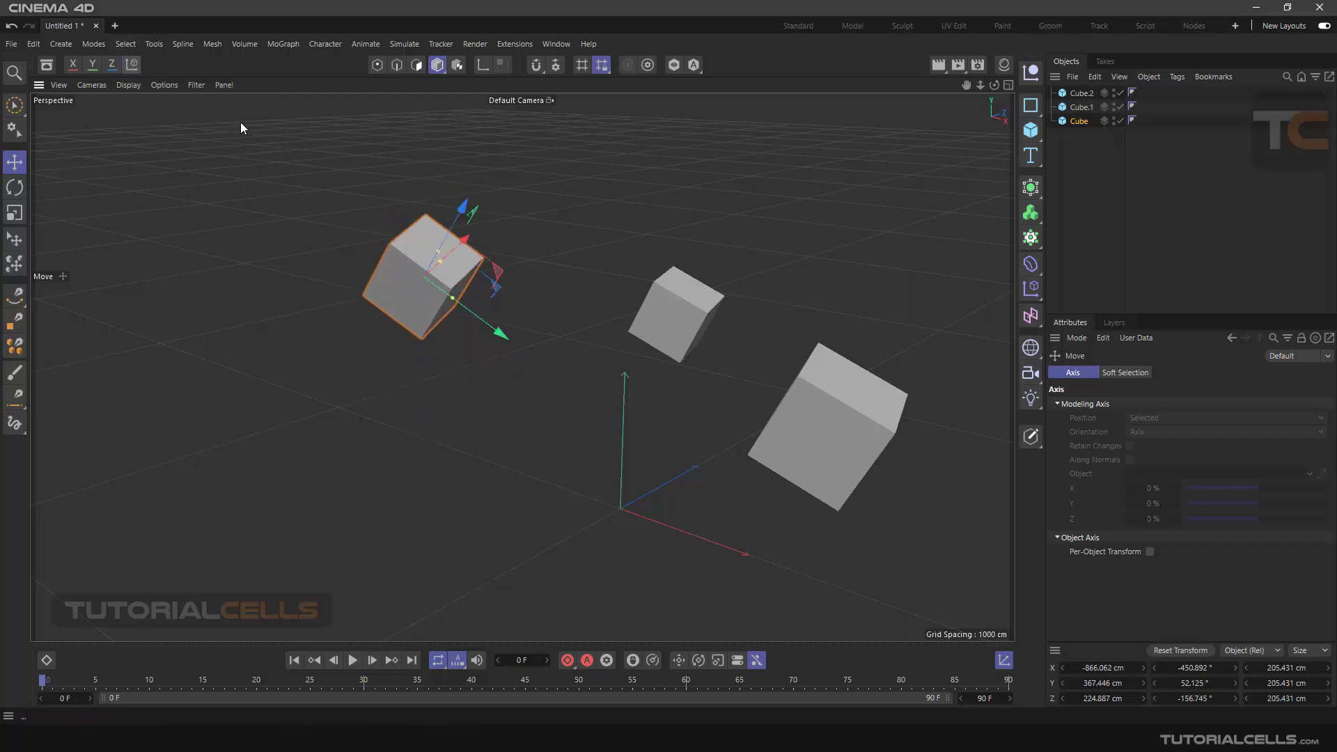
click(131, 65)
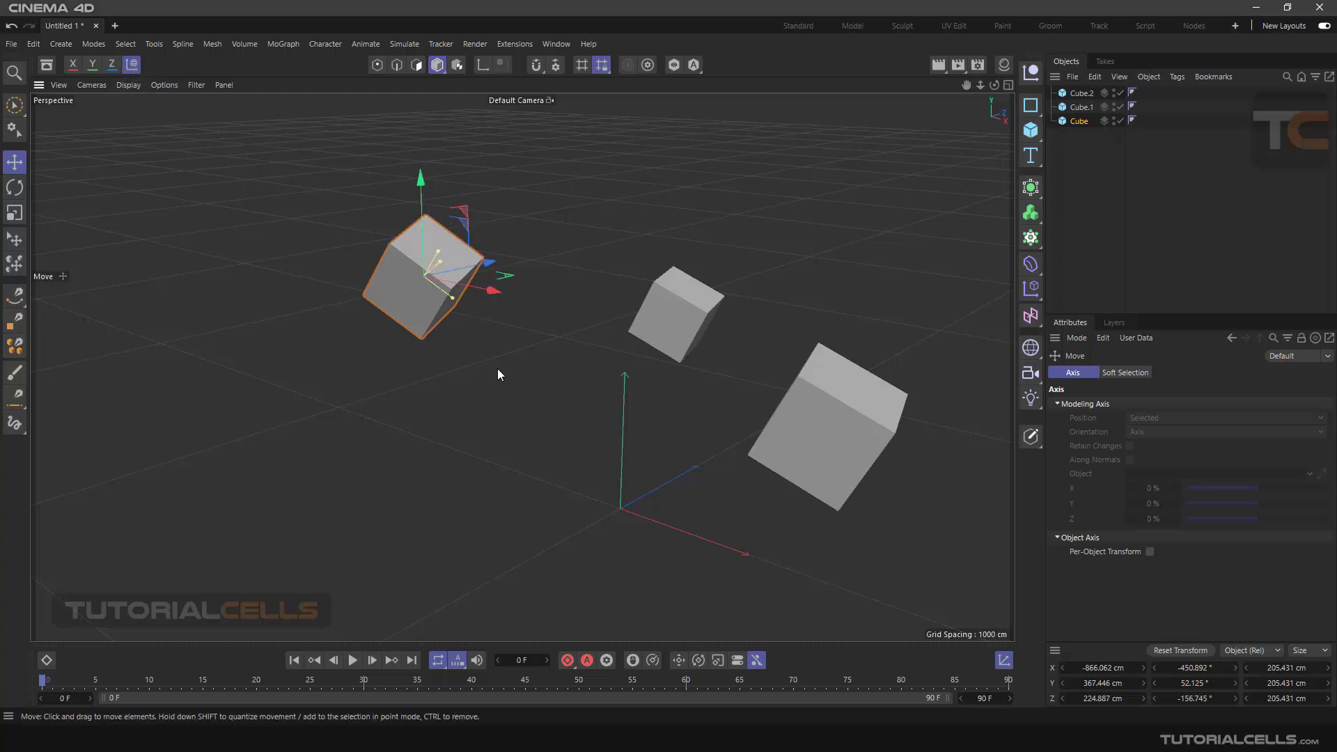
click(133, 66)
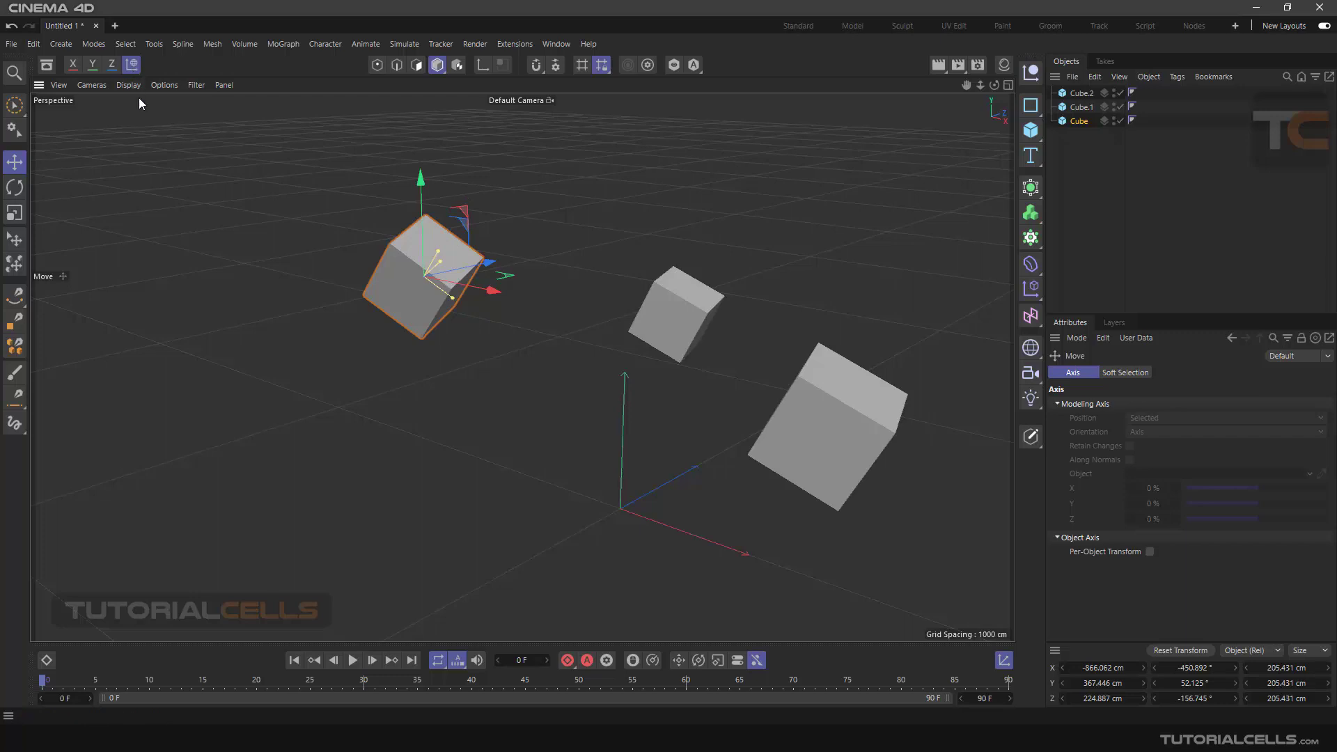
click(133, 65)
alt+middle_drag(289, 216, 362, 285)
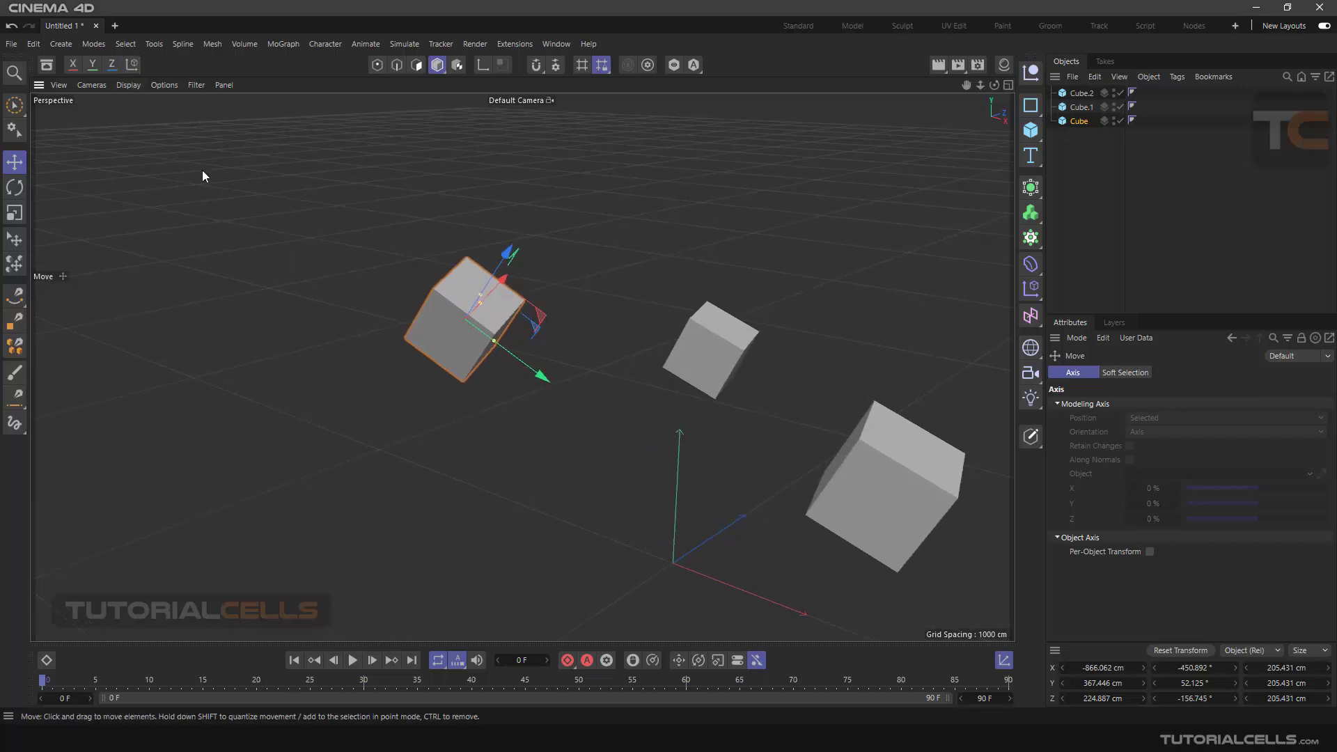
Lock the X axis and drag the left cube up to X -748.621, Y 475.619, Z 234.303 cm.
click(72, 67)
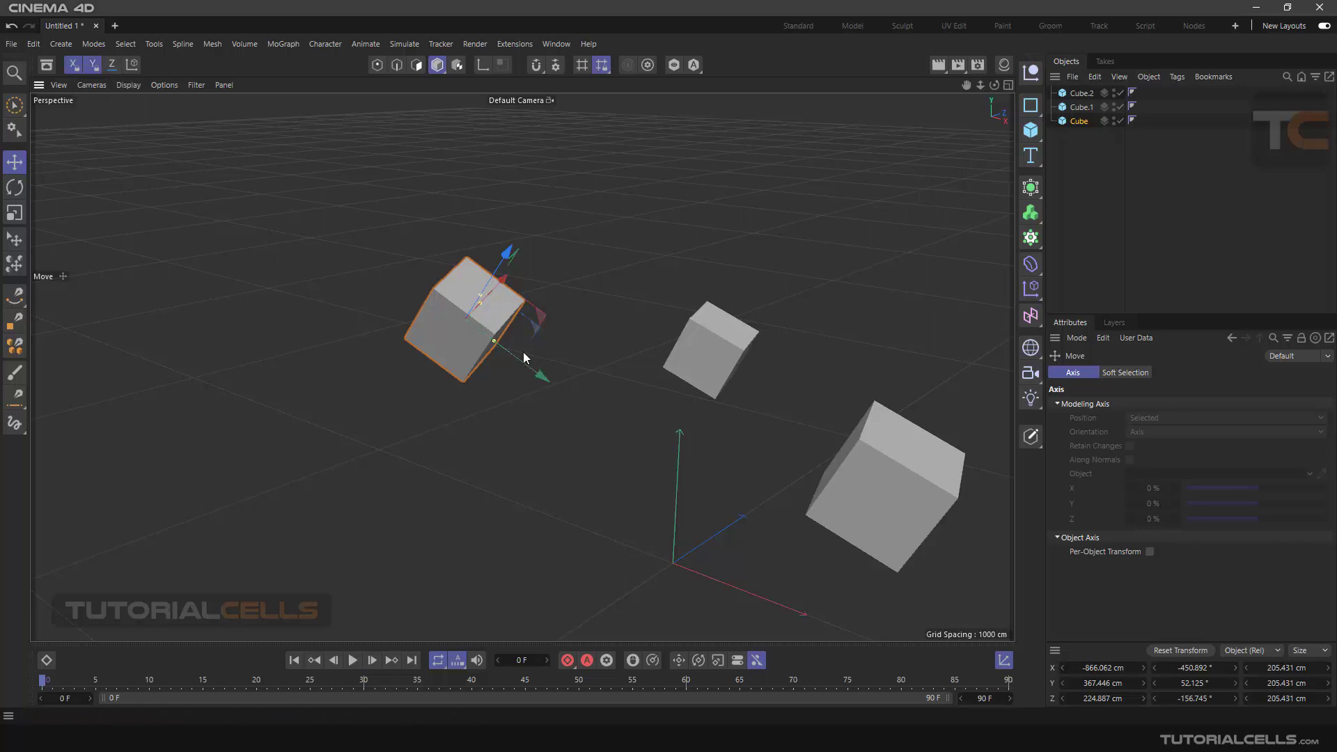
drag(524, 352, 531, 267)
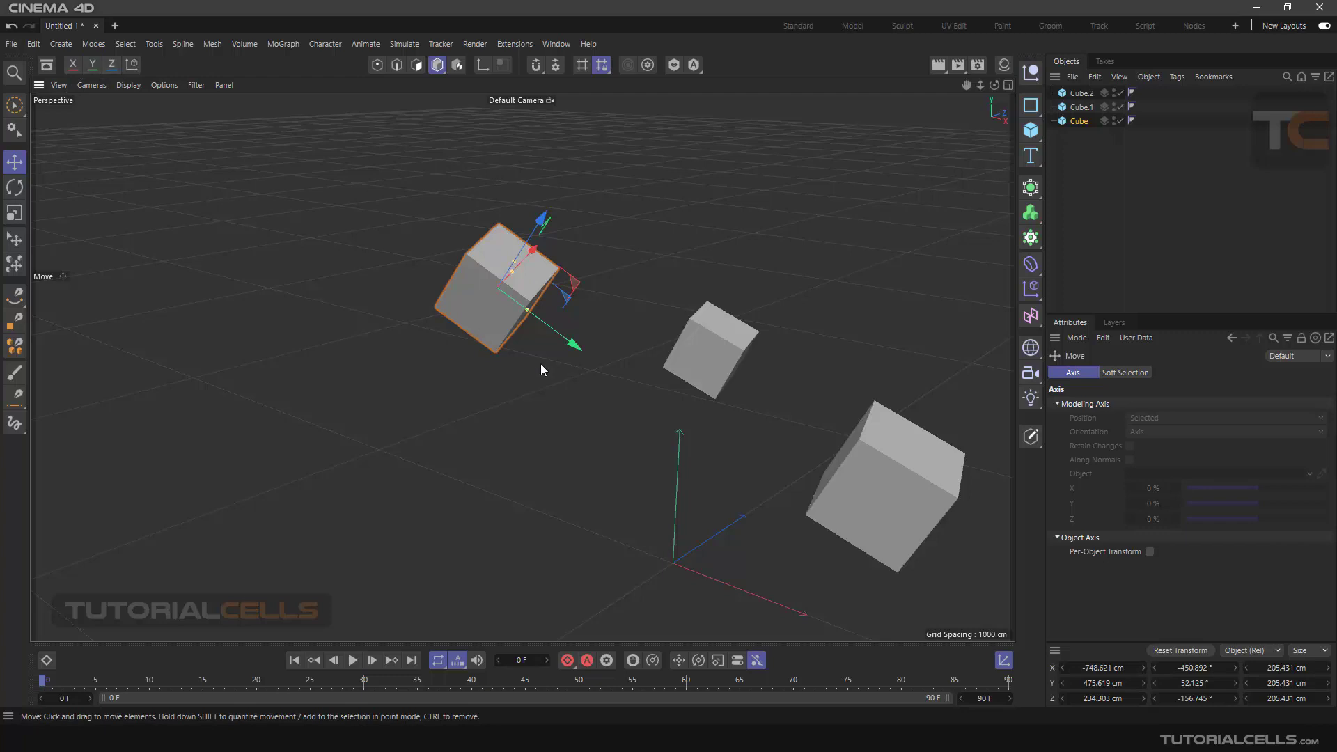
alt+drag(540, 364, 446, 327)
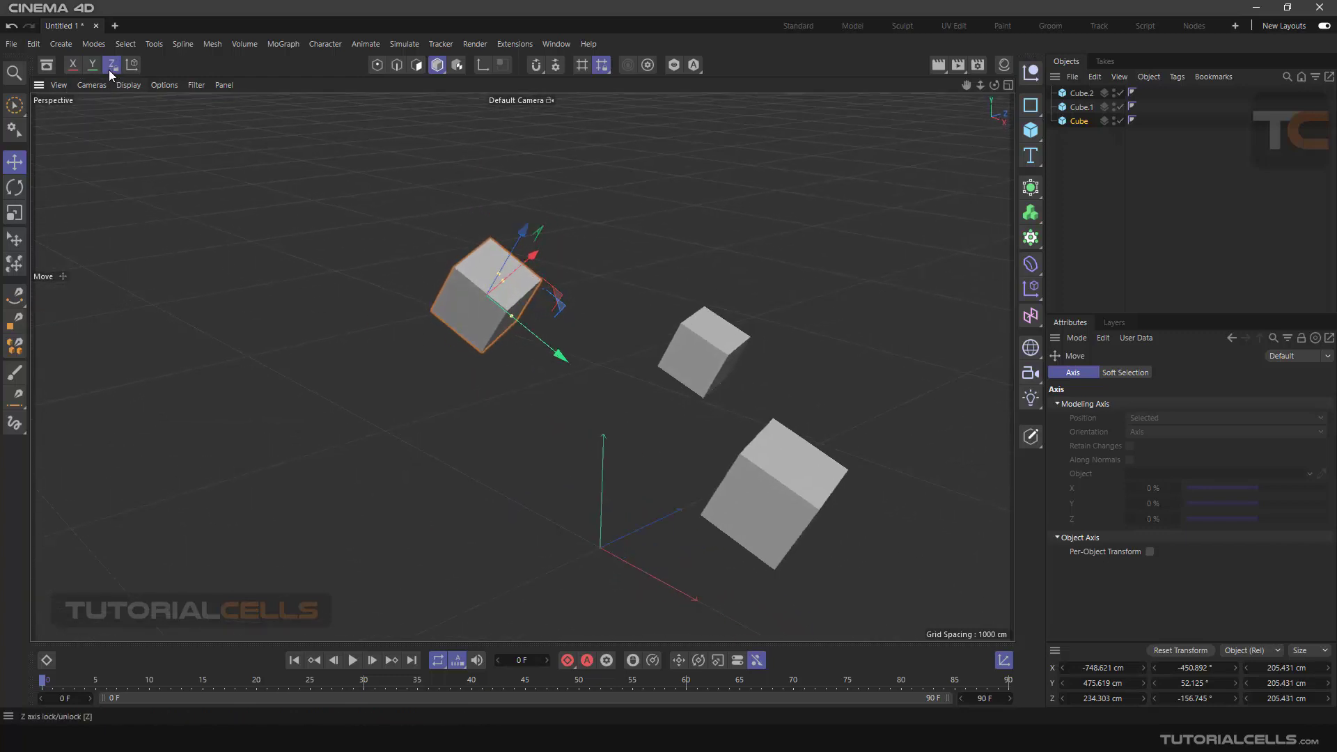
Activate the Rotate tool on the left cube, keeping Per-Object Transform enabled.
click(13, 188)
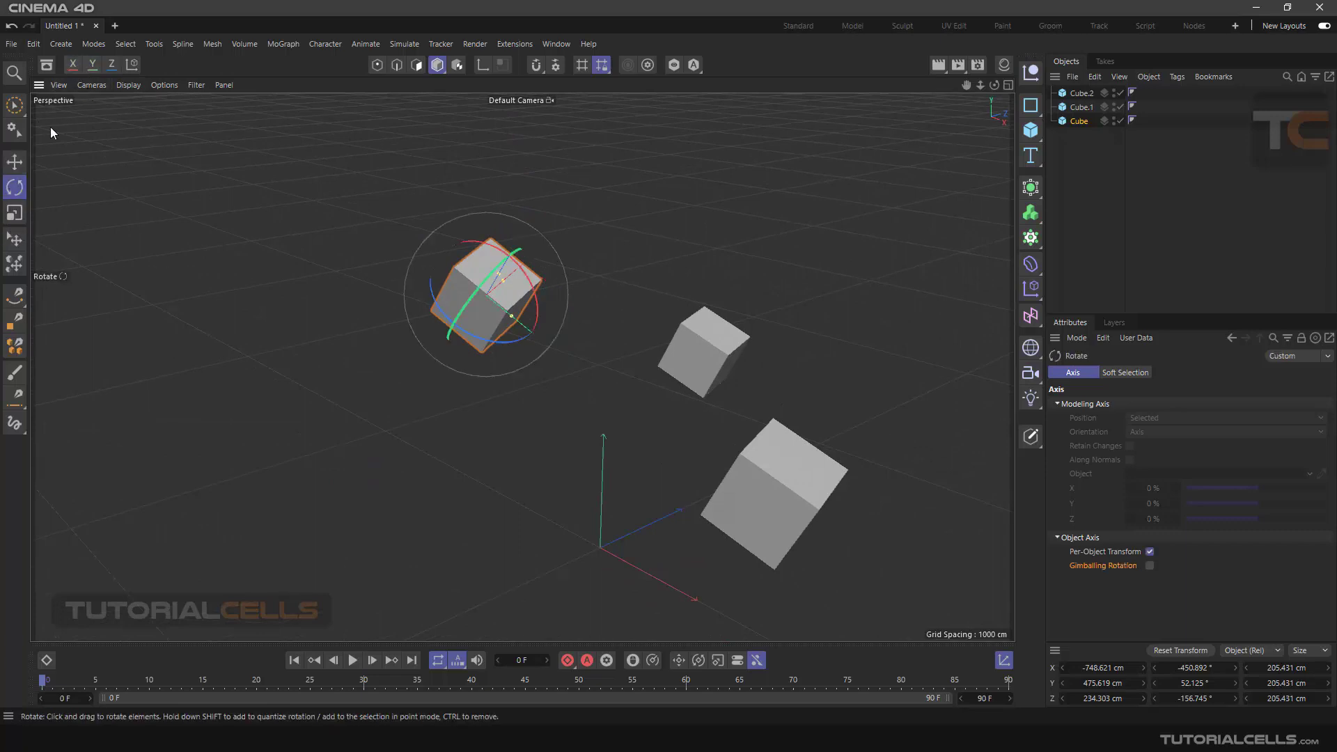